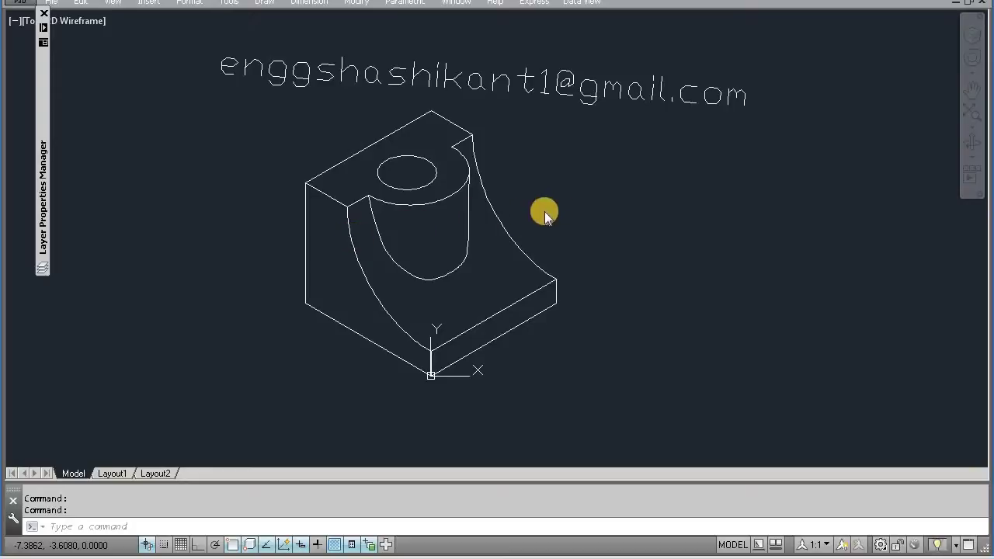
- Look over the finished isometric reference part and switch to the empty drawing Drawing2.dwg
{"action": "scroll", "coordinate": [456, 209], "scroll_direction": "up", "scroll_amount": 2}
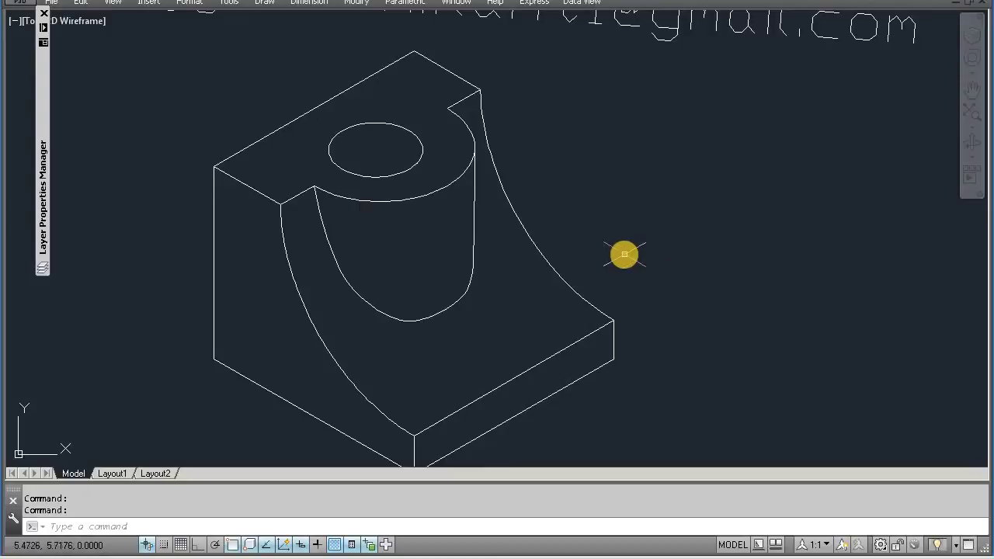
{"action": "scroll", "coordinate": [624, 254], "scroll_direction": "down", "scroll_amount": 2}
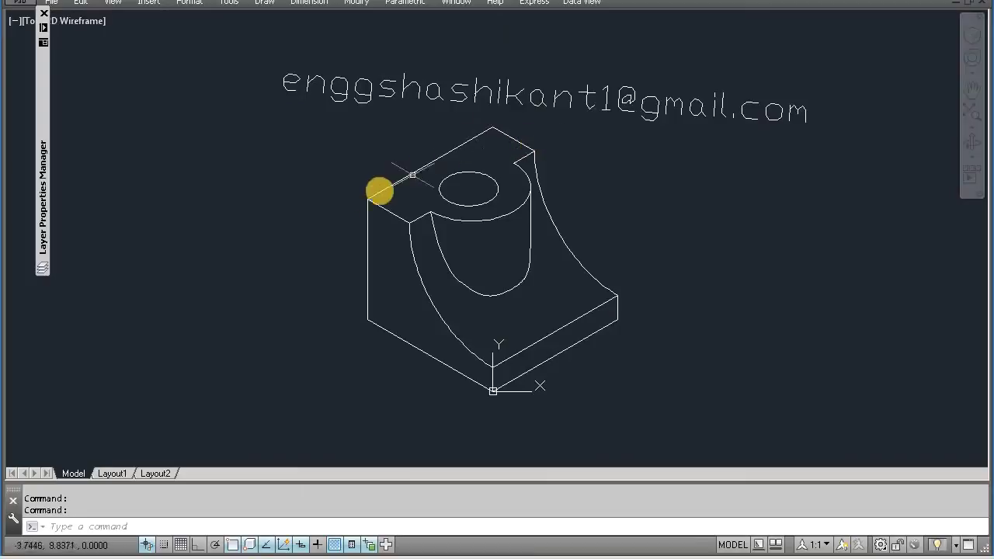
{"action": "scroll", "coordinate": [465, 245], "scroll_direction": "up", "scroll_amount": 2}
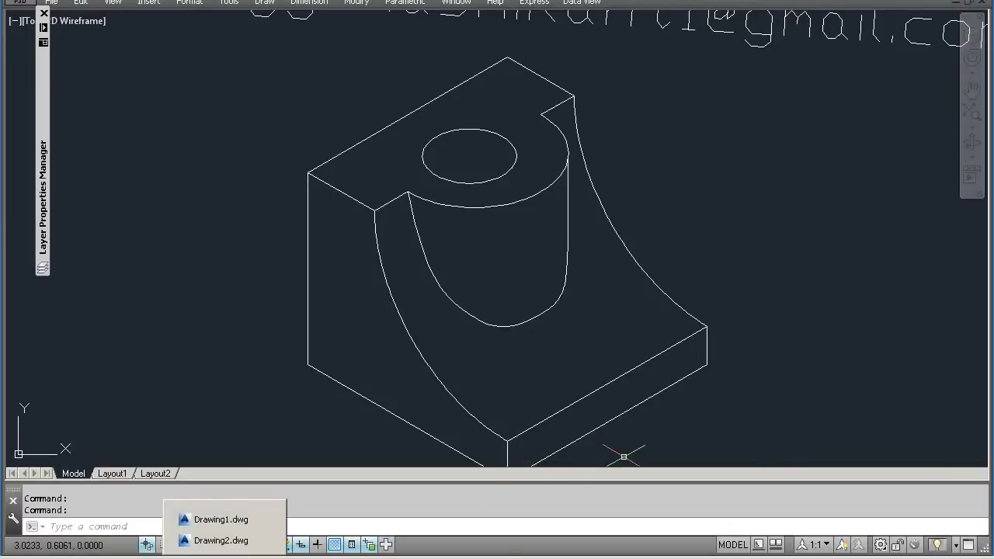
{"action": "left_click", "coordinate": [221, 540]}
{"action": "left_click", "coordinate": [400, 216]}
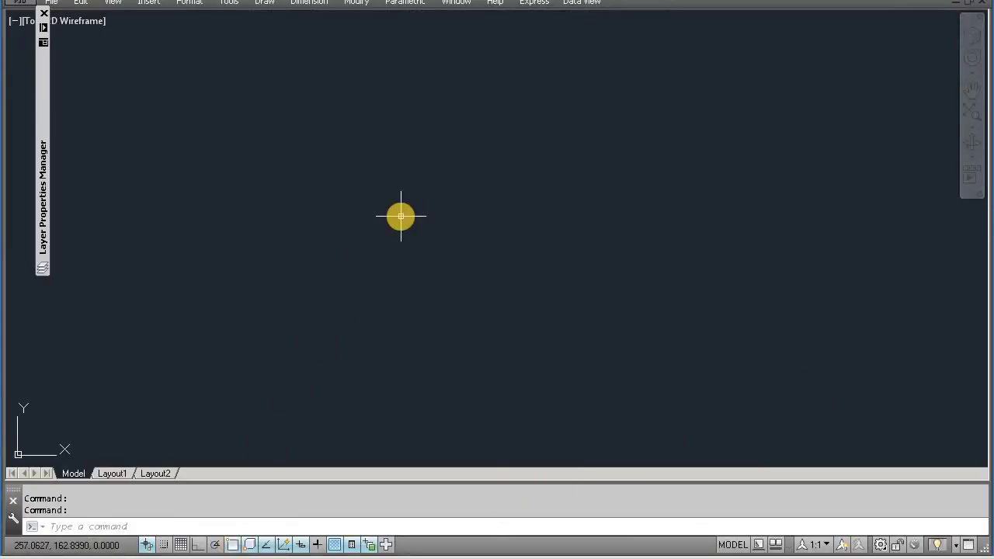
- Set the snap style to Isometric with a vertical spacing of 0.4
{"action": "type", "text": "SNAP"}
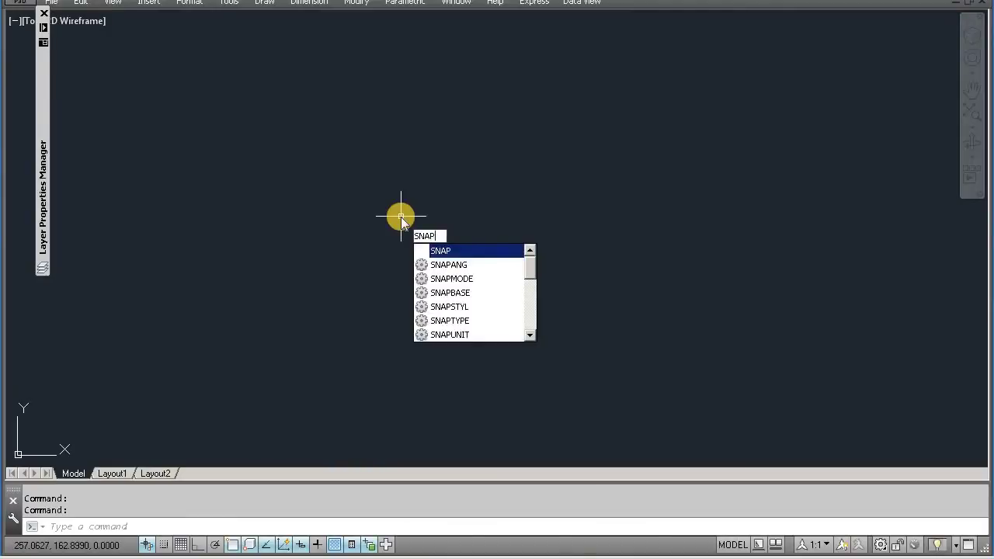
{"action": "key", "text": "Return"}
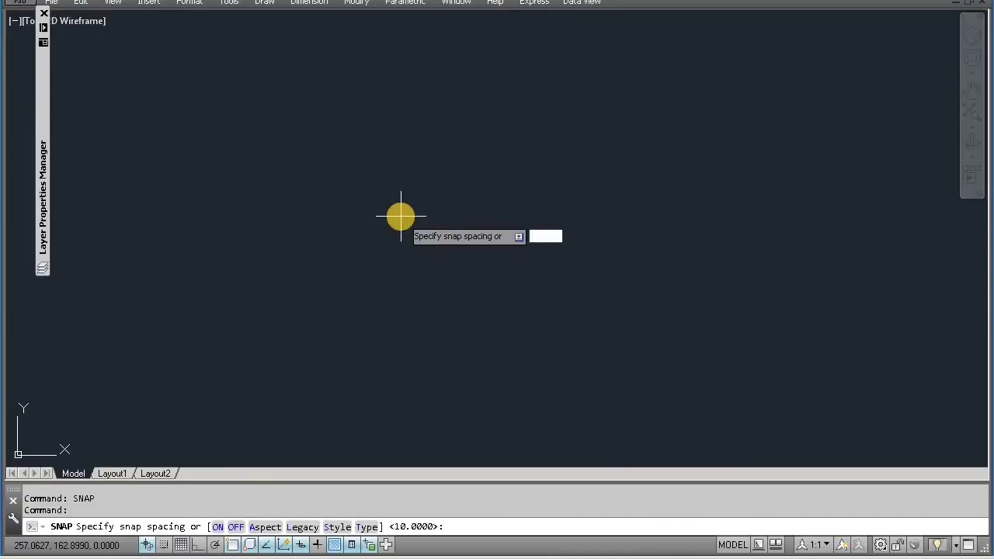
{"action": "type", "text": "s"}
{"action": "key", "text": "Return"}
{"action": "type", "text": "i"}
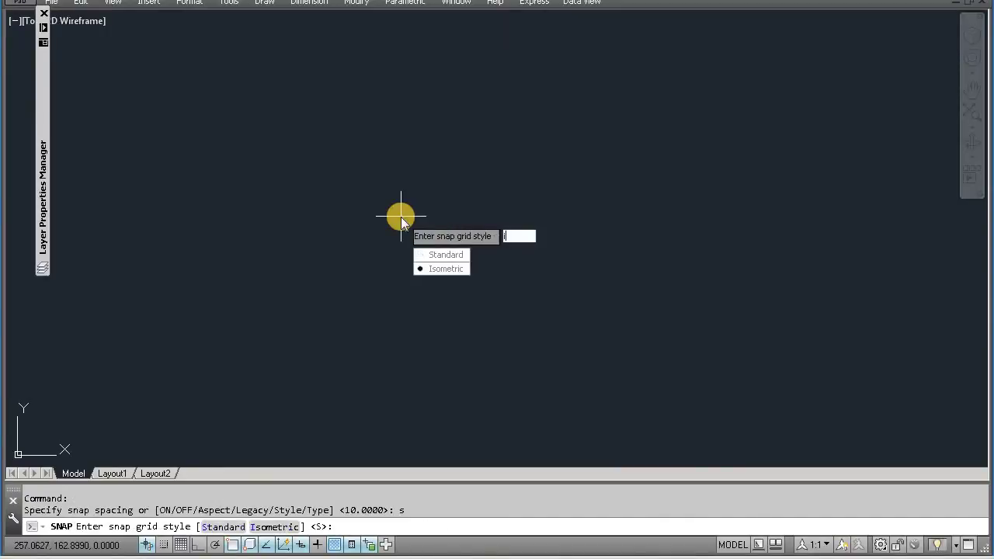
{"action": "key", "text": "Return"}
{"action": "type", "text": ".4"}
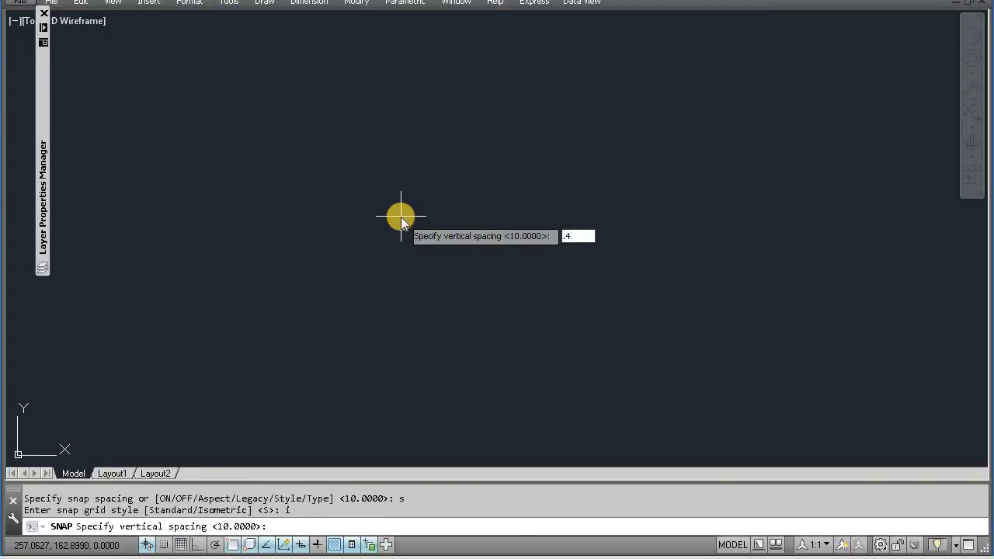
{"action": "key", "text": "Return"}
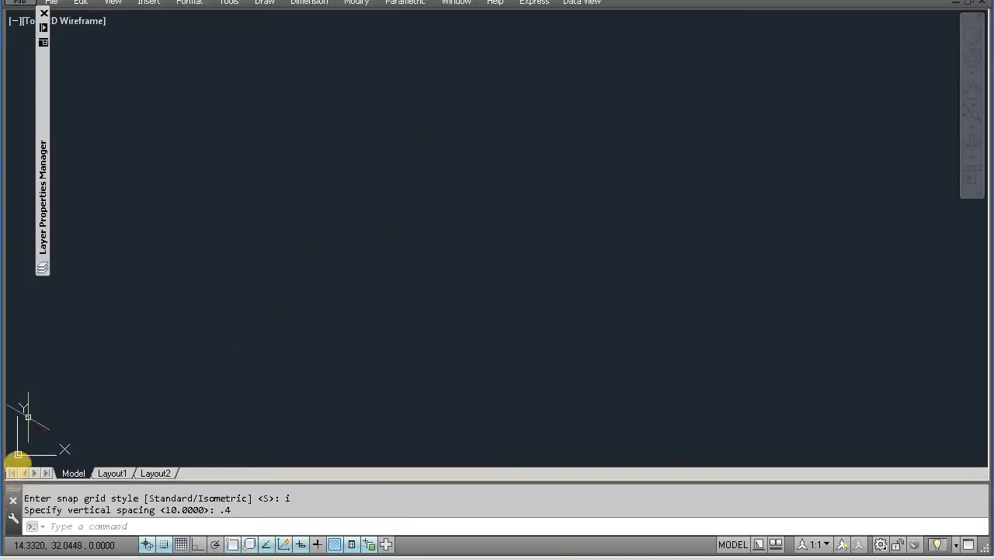
{"action": "left_click", "coordinate": [18, 454]}
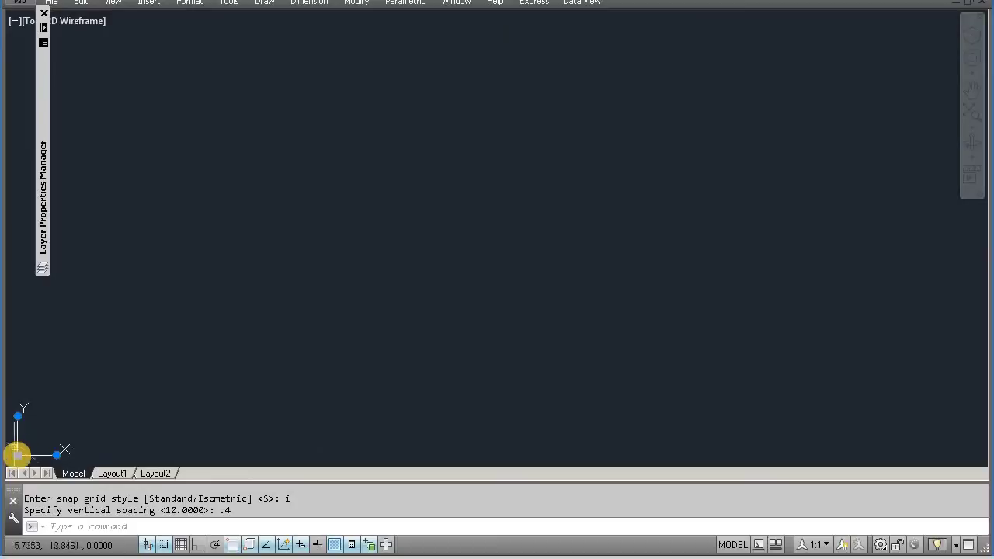
{"action": "mouse_move", "coordinate": [18, 454]}
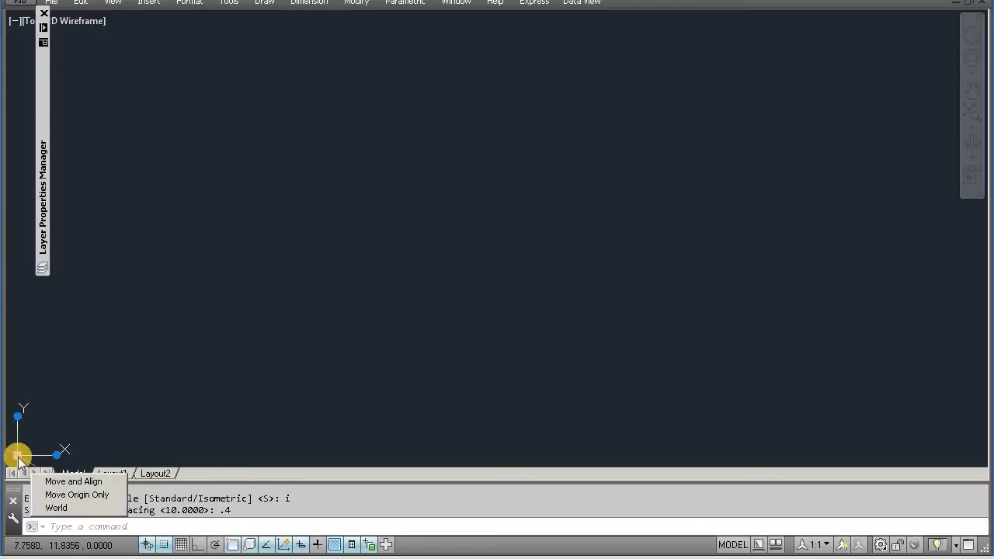
{"action": "left_click", "coordinate": [77, 416]}
{"action": "left_click", "coordinate": [78, 416]}
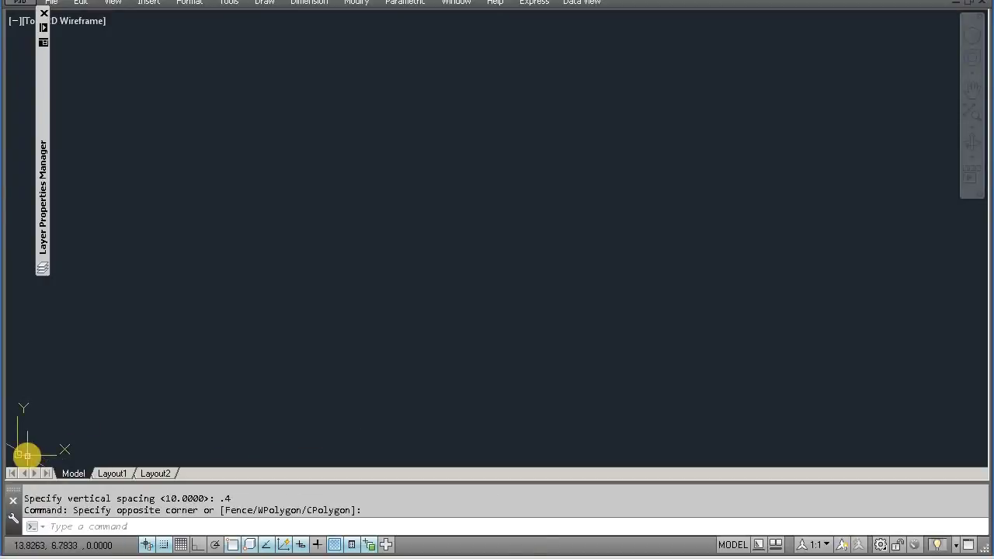
- Start a line at the origin 0,0 and draw its first segment 6 units long at 150 degrees
{"action": "left_click", "coordinate": [26, 456]}
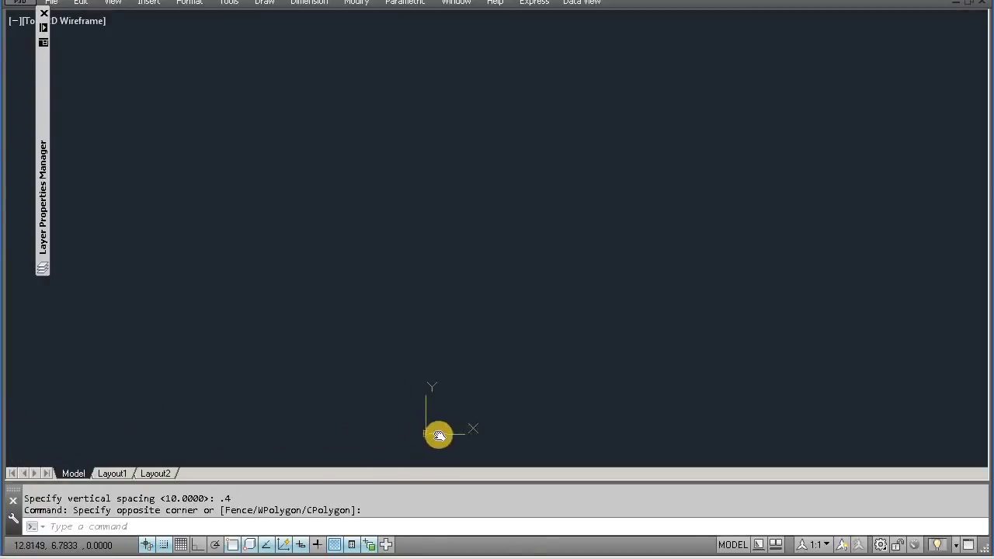
{"action": "left_click", "coordinate": [446, 442]}
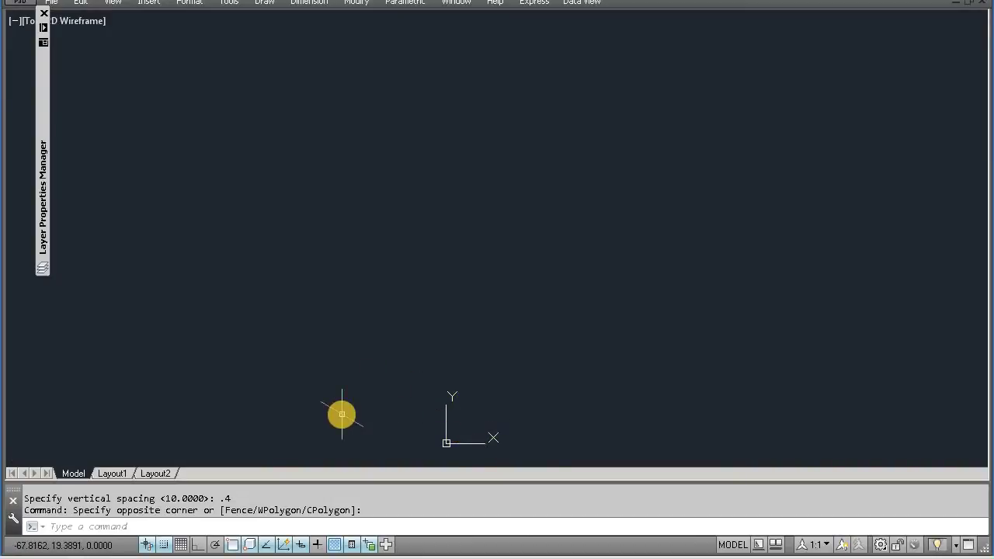
{"action": "type", "text": "l"}
{"action": "key", "text": "Return"}
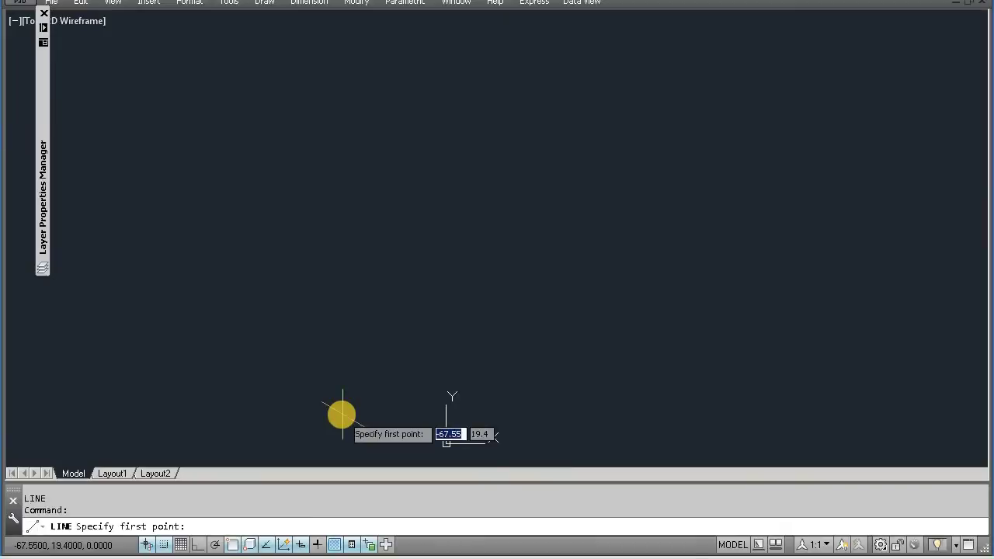
{"action": "type", "text": "0"}
{"action": "key", "text": "Tab"}
{"action": "type", "text": "0"}
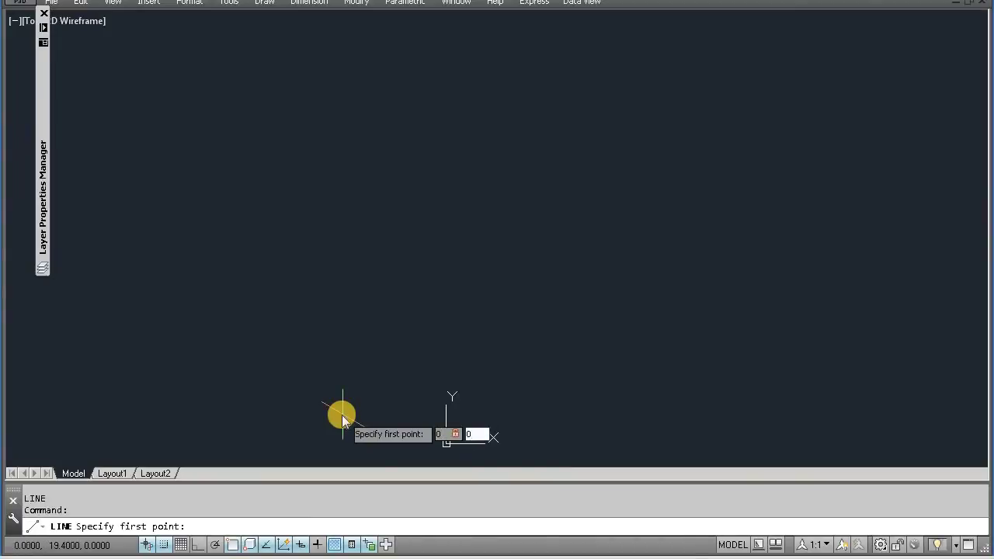
{"action": "key", "text": "Return"}
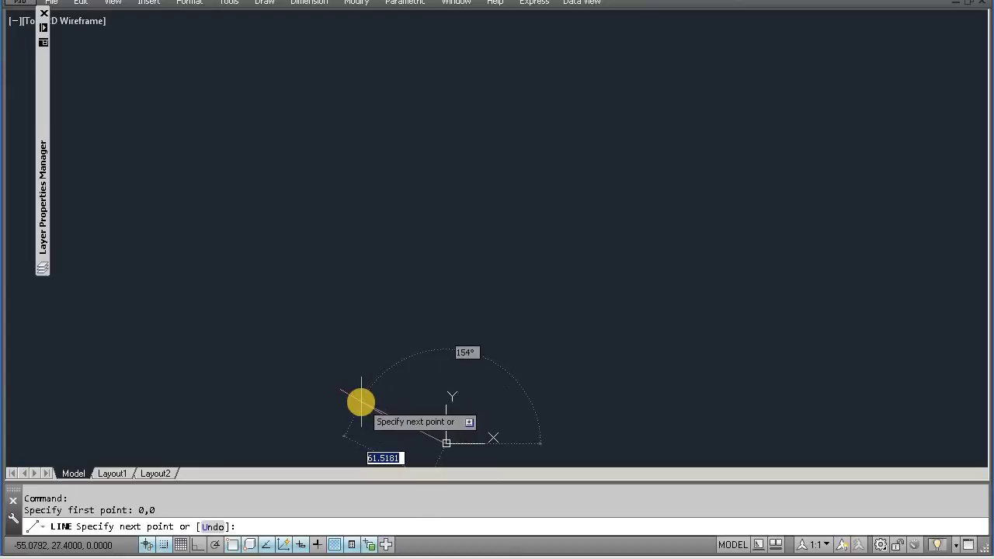
{"action": "type", "text": "6"}
{"action": "key", "text": "Tab"}
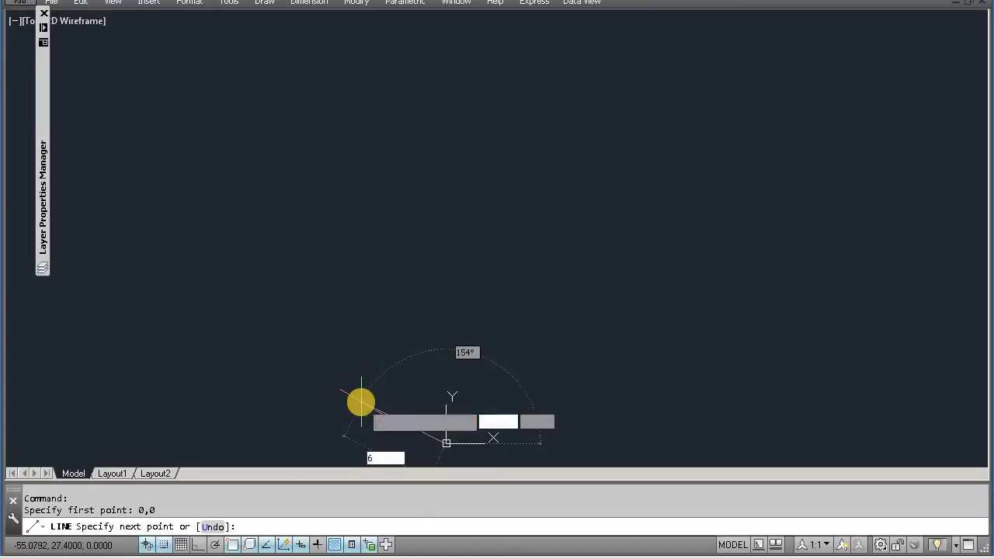
{"action": "type", "text": "150"}
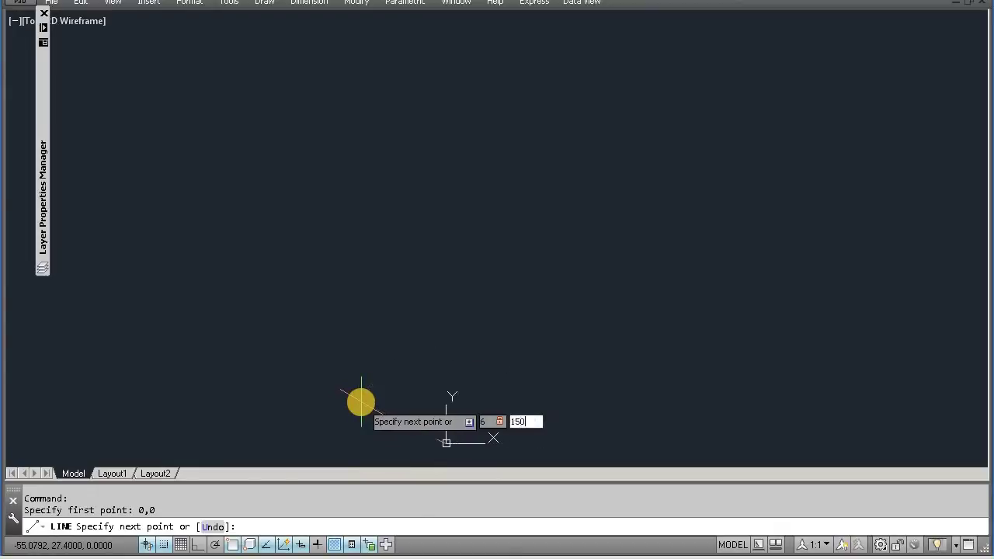
{"action": "key", "text": "Return"}
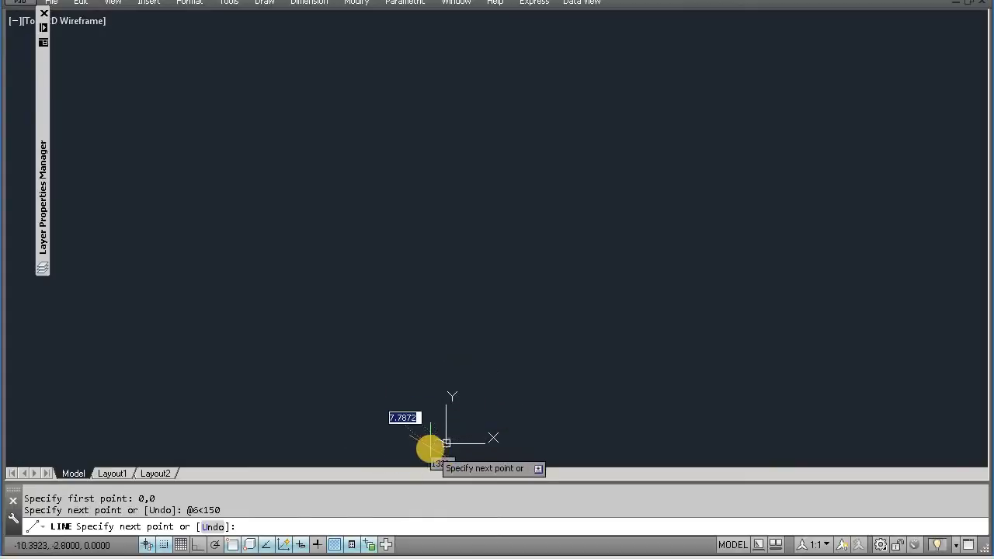
- Continue the line from the end of the first segment with a vertical segment 5 units long at 90 degrees
{"action": "type", "text": "3"}
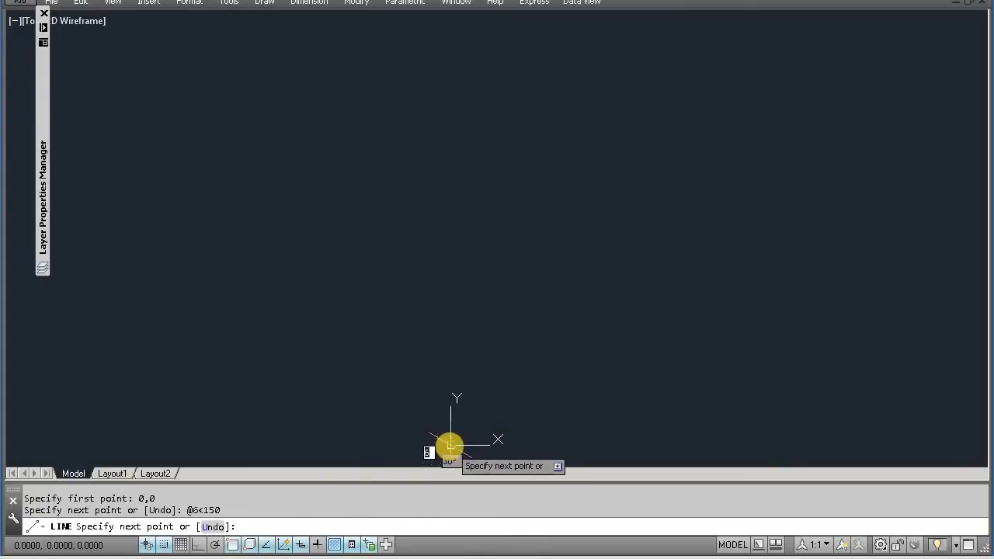
{"action": "scroll", "coordinate": [450, 445], "scroll_direction": "up", "scroll_amount": 8}
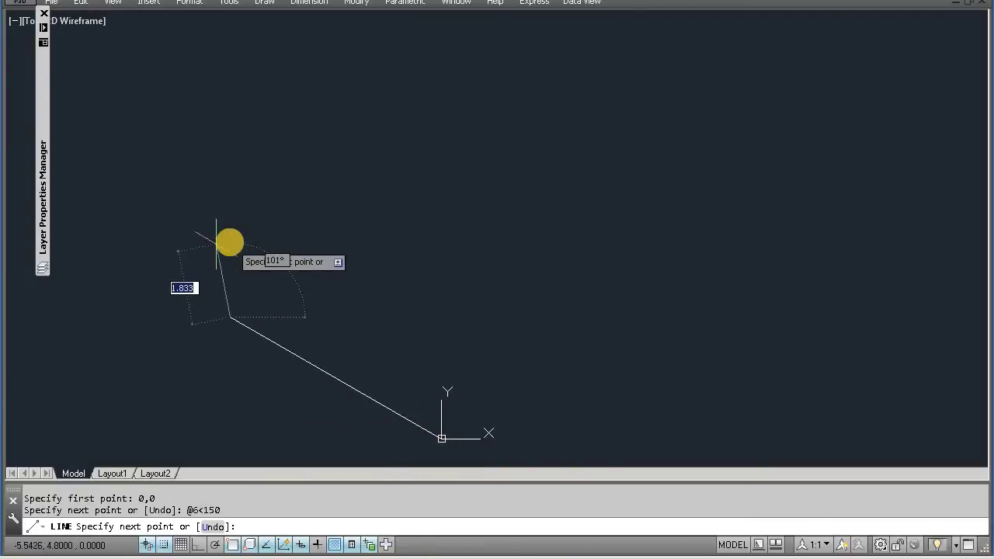
{"action": "type", "text": "5"}
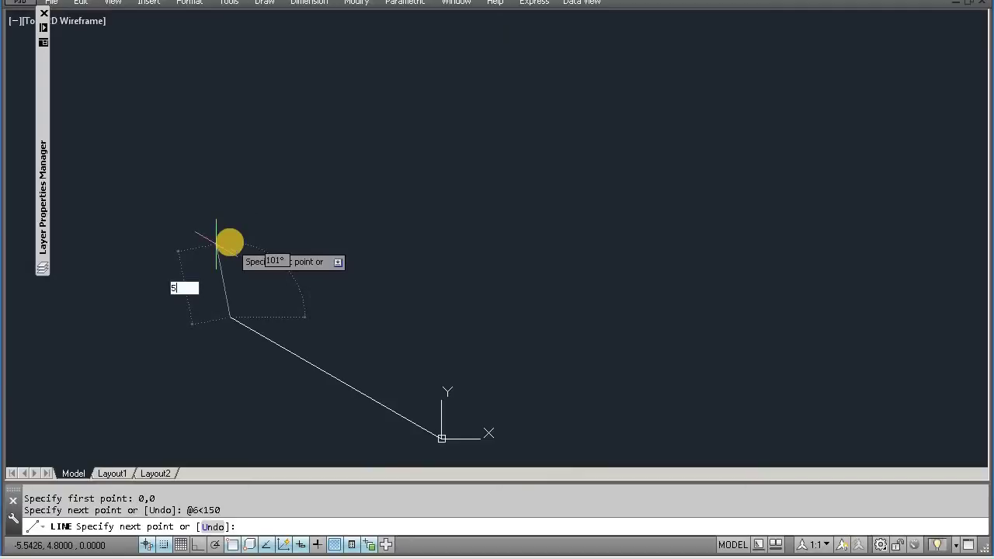
{"action": "key", "text": "Tab"}
{"action": "type", "text": "90"}
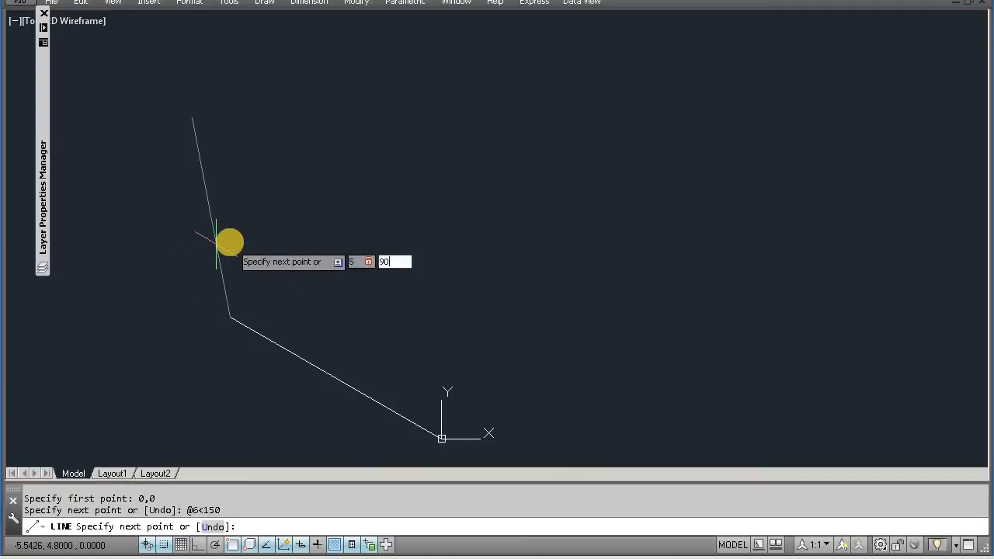
{"action": "key", "text": "Return"}
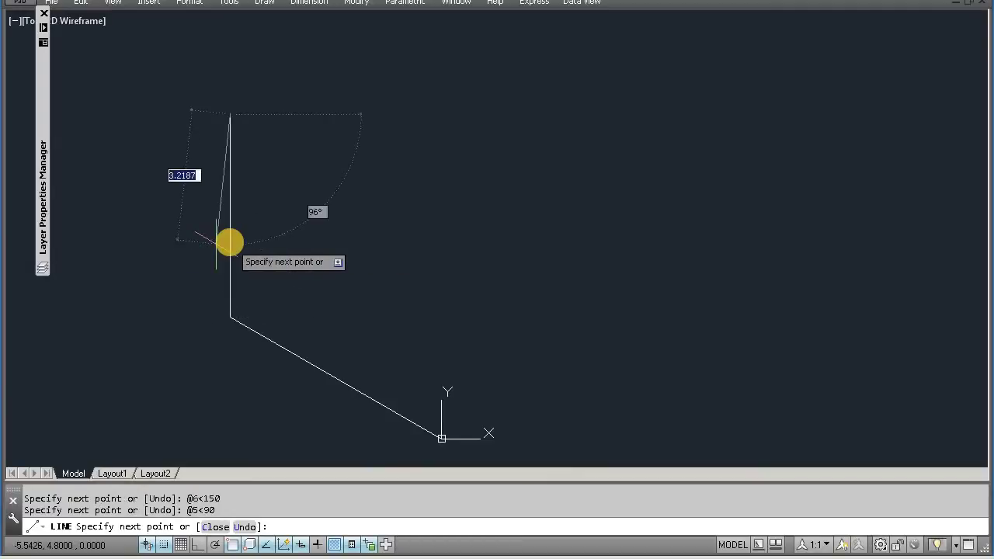
- Add a segment 6 units long at 330 degrees and close the outline back to the origin
{"action": "type", "text": "6"}
{"action": "key", "text": "Tab"}
{"action": "type", "text": "33"}
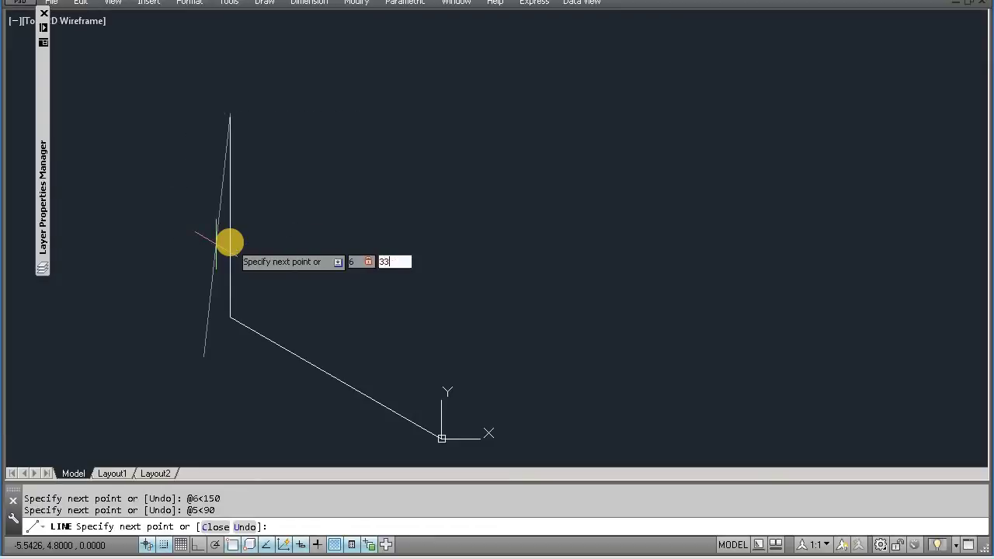
{"action": "type", "text": "0"}
{"action": "key", "text": "Return"}
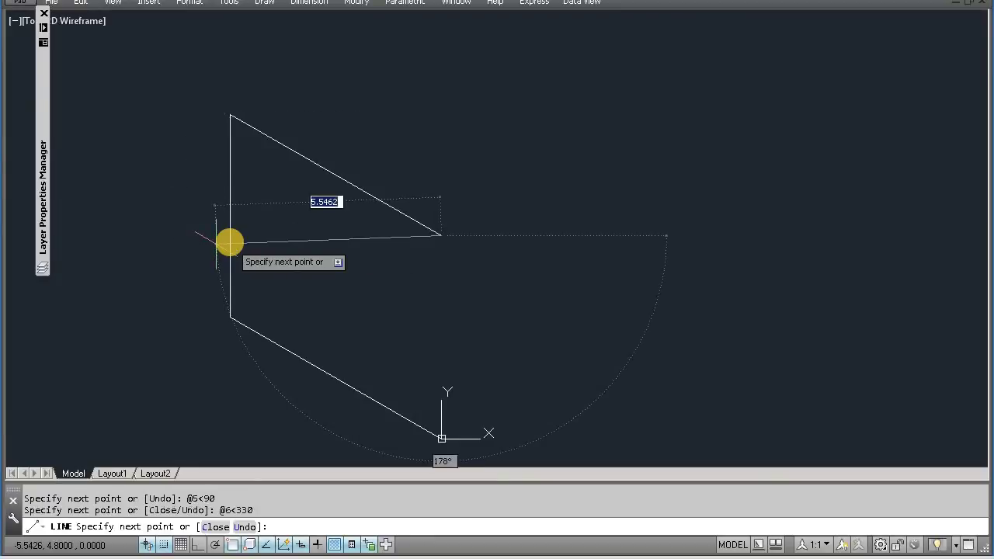
{"action": "type", "text": "c"}
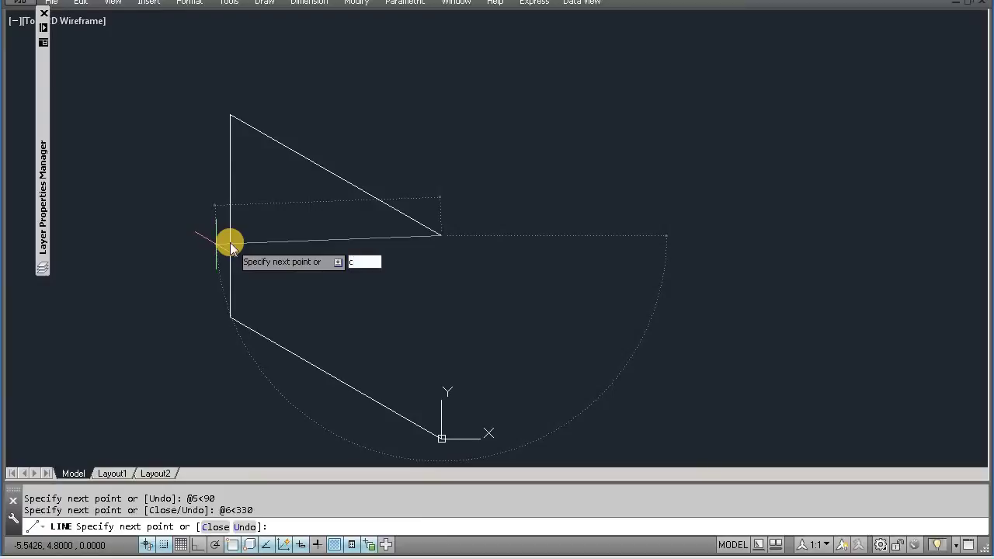
{"action": "key", "text": "Return"}
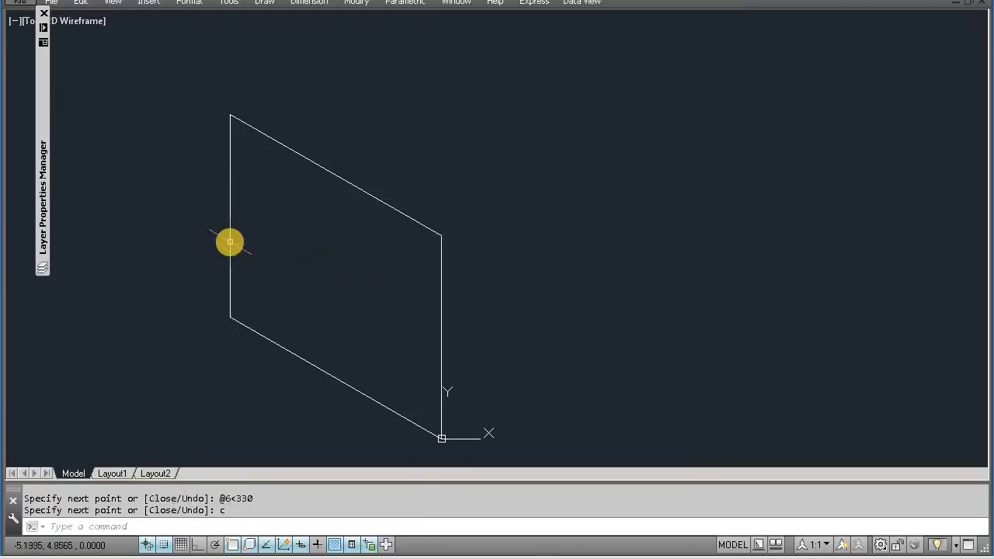
- Draw a new line segment from the origin 0,0, 6 units long at 30 degrees
{"action": "key", "text": "Return"}
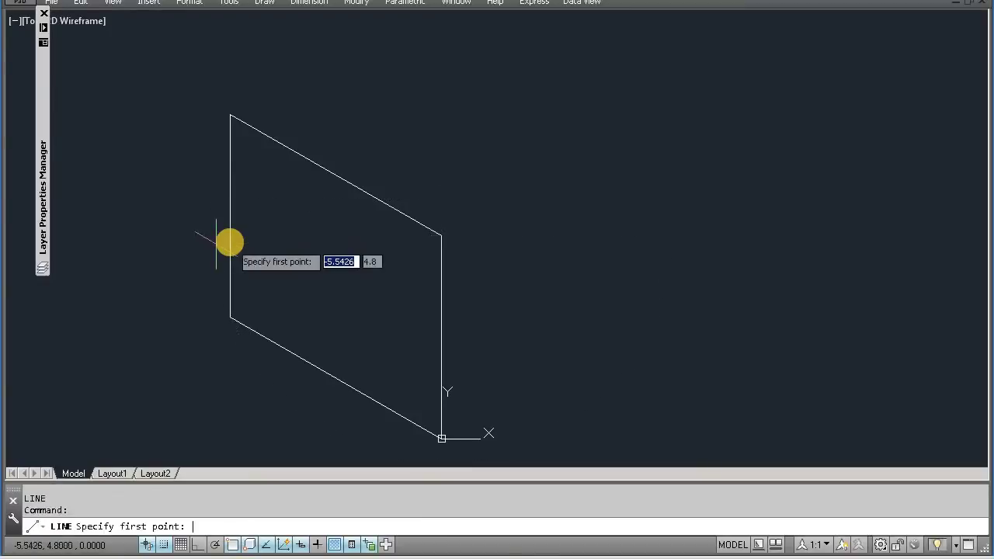
{"action": "type", "text": "0,0"}
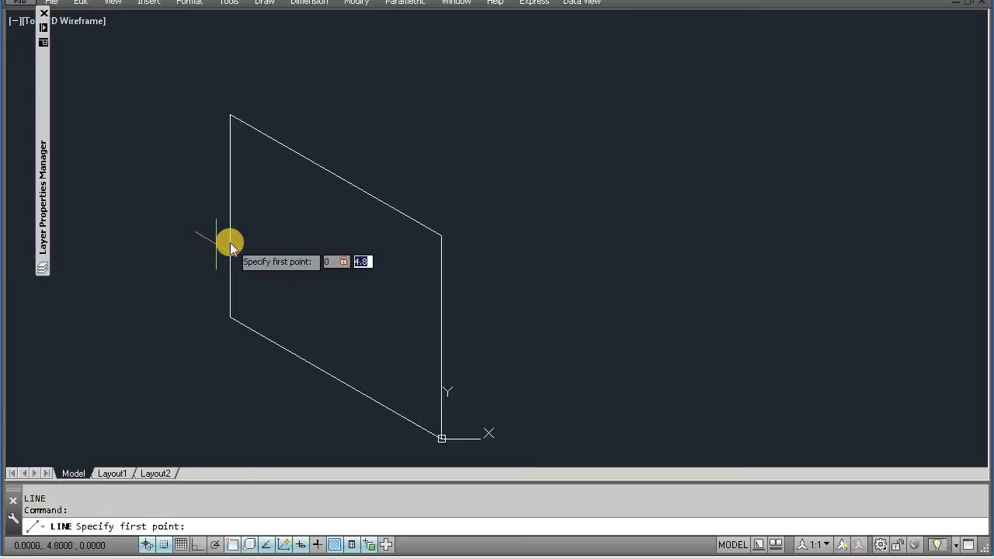
{"action": "key", "text": "Return"}
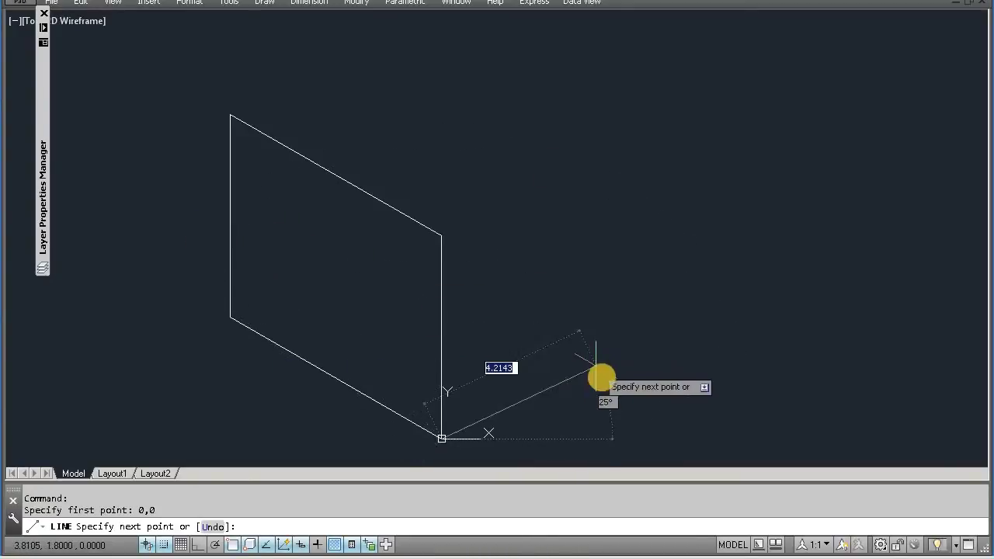
{"action": "type", "text": "6"}
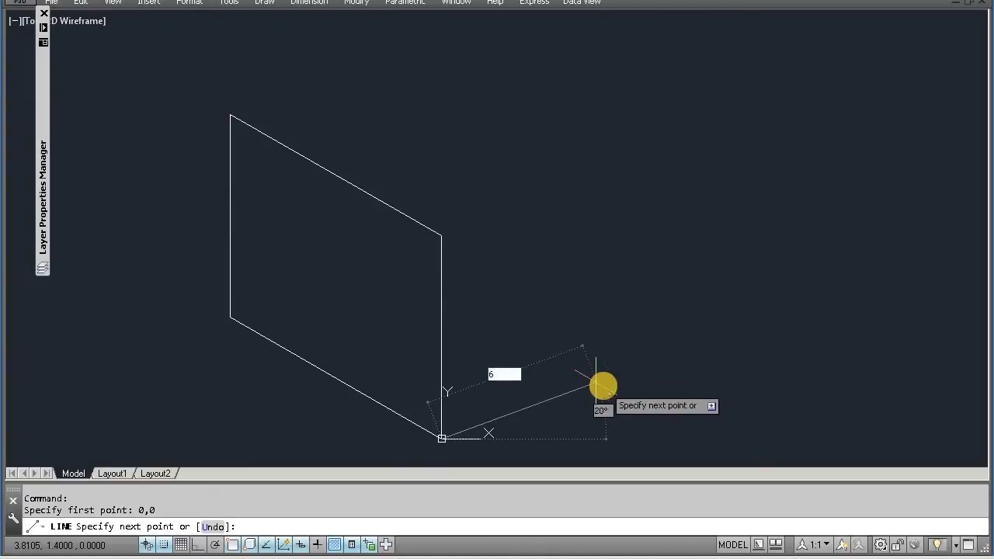
{"action": "key", "text": "Tab"}
{"action": "type", "text": "30"}
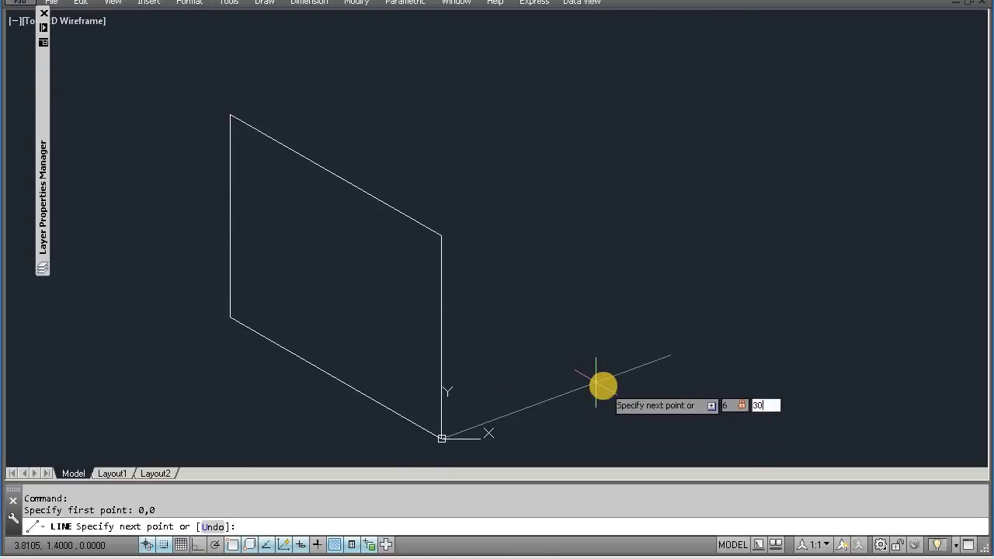
{"action": "key", "text": "Return"}
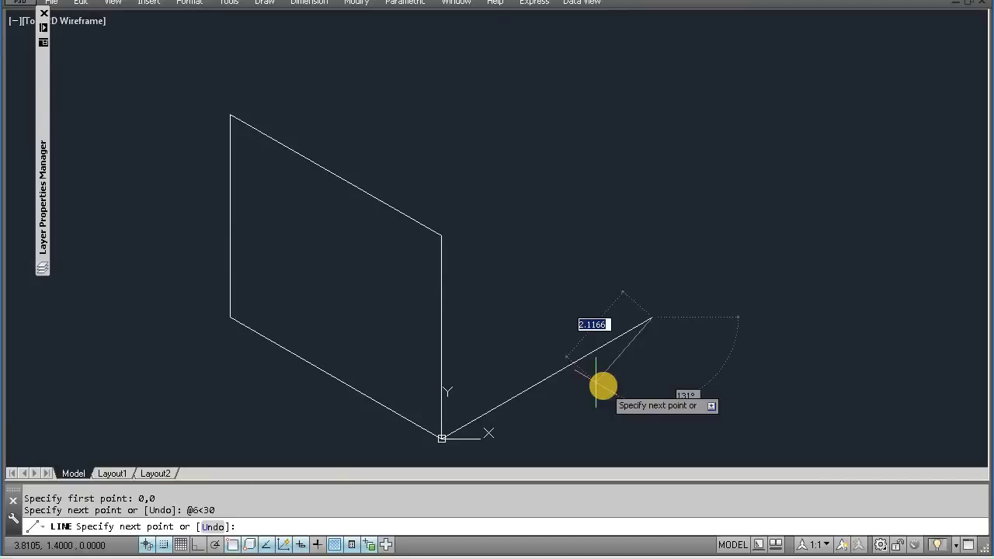
- Complete the right face's outline with a segment 5 units long at 90 degrees and one 6 units long at 210 degrees
{"action": "type", "text": "5"}
{"action": "key", "text": "Tab"}
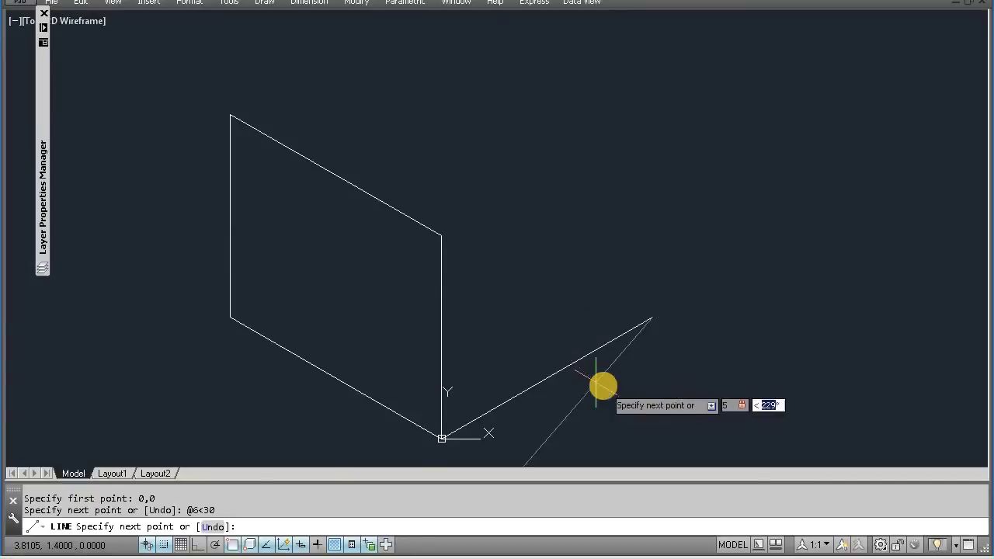
{"action": "type", "text": "90"}
{"action": "key", "text": "Return"}
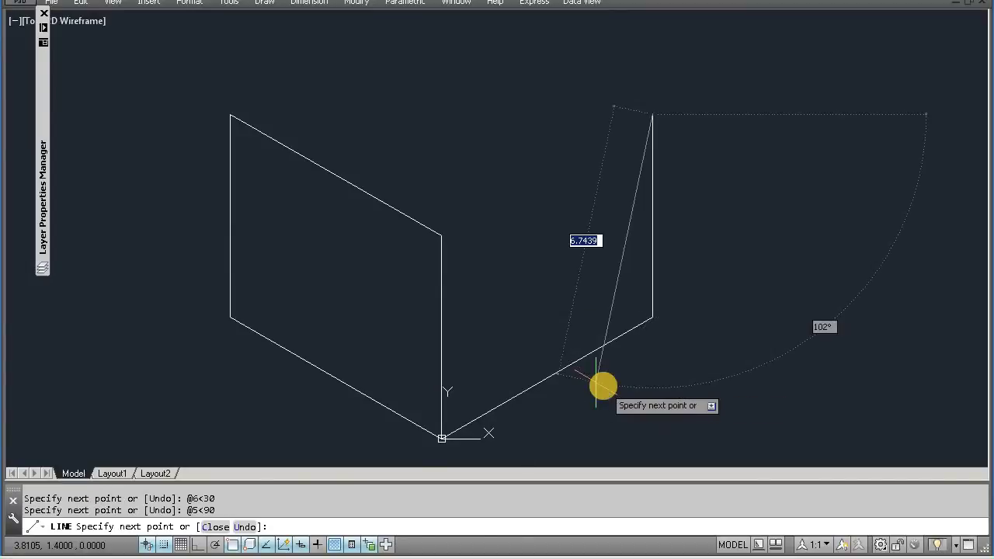
{"action": "type", "text": "6"}
{"action": "key", "text": "Tab"}
{"action": "type", "text": "210"}
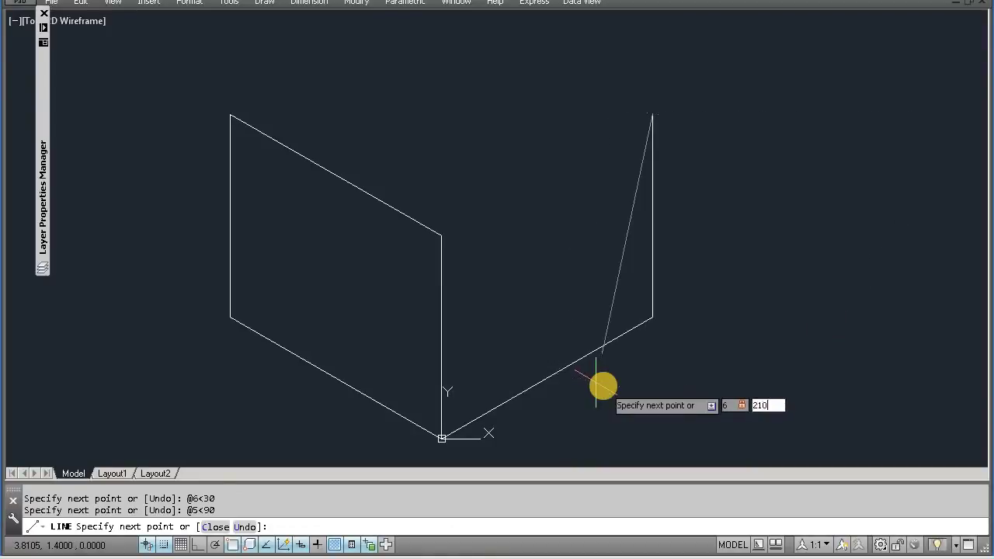
{"action": "key", "text": "Return"}
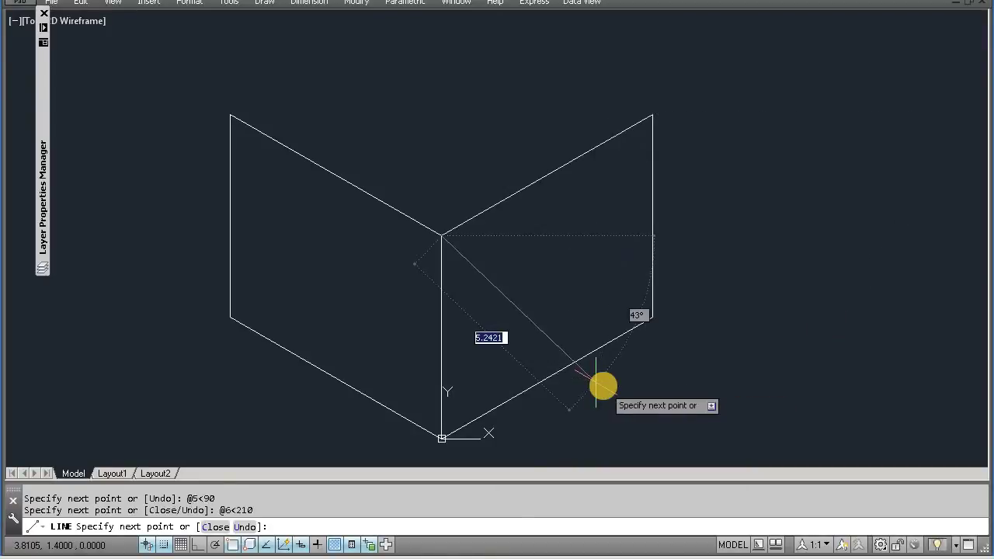
{"action": "key", "text": "Return"}
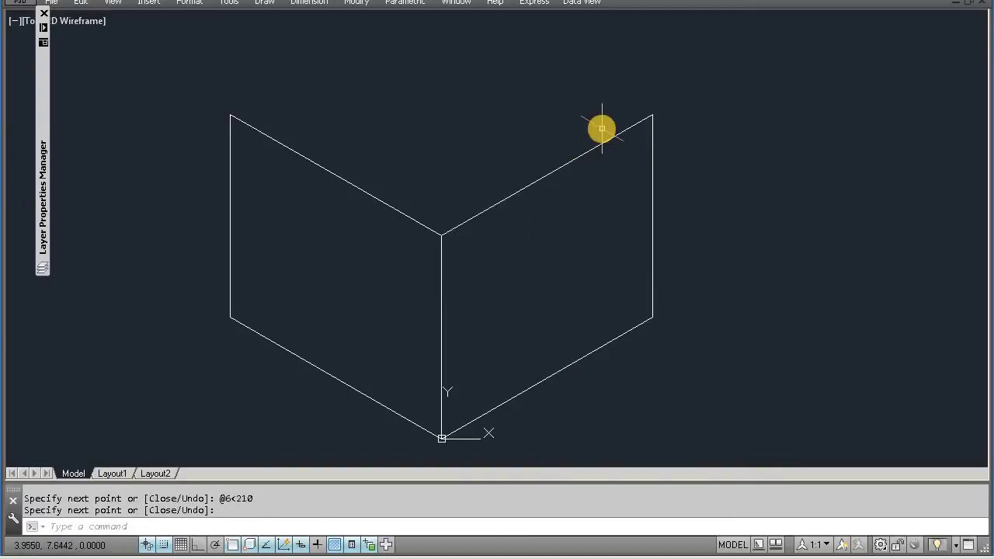
- Draw a line from the upper outer endpoint of the right face, 6 units long at 150 degrees
{"action": "scroll", "coordinate": [602, 128], "scroll_direction": "up", "scroll_amount": 2}
{"action": "scroll", "coordinate": [602, 128], "scroll_direction": "down", "scroll_amount": 2}
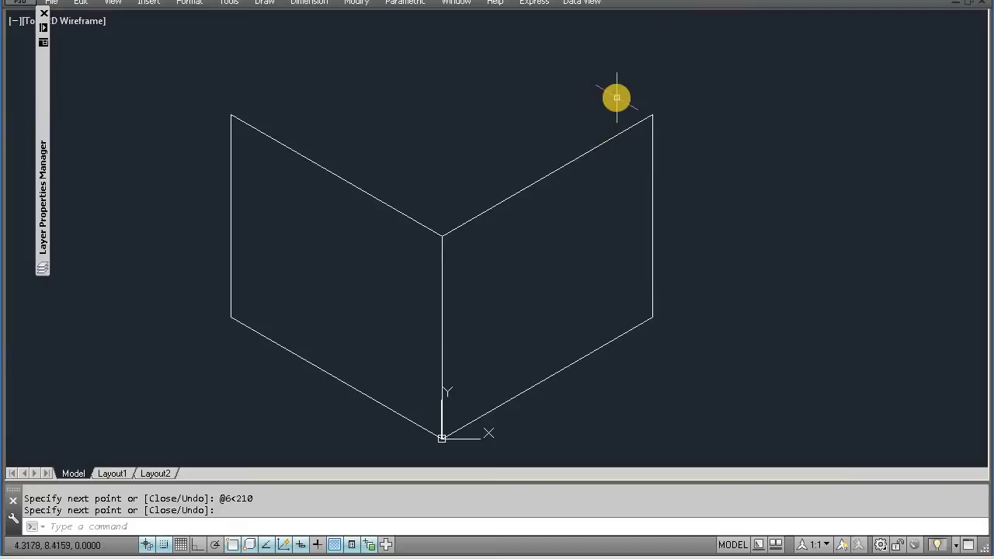
{"action": "key", "text": "Return"}
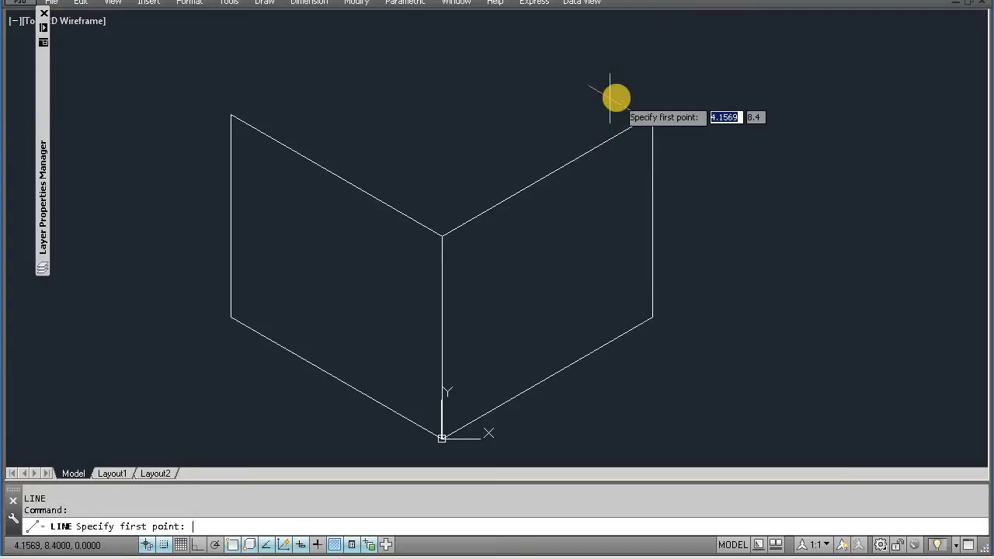
{"action": "type", "text": "end"}
{"action": "key", "text": "Return"}
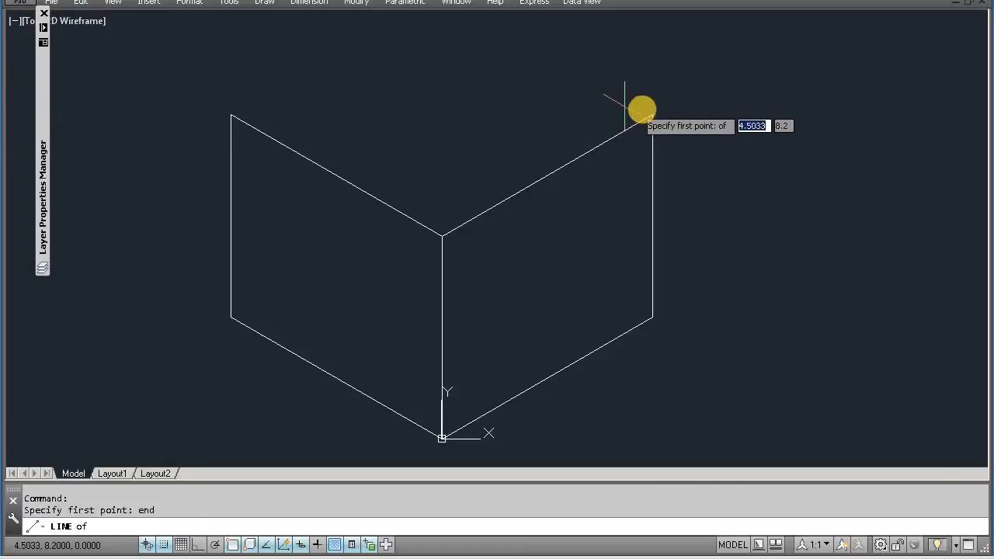
{"action": "left_click", "coordinate": [649, 109]}
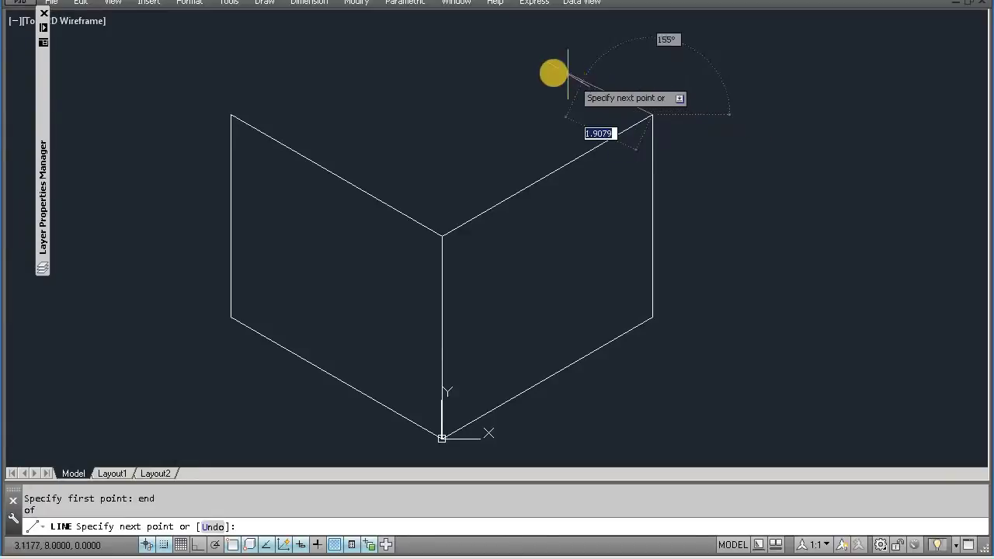
{"action": "type", "text": "6"}
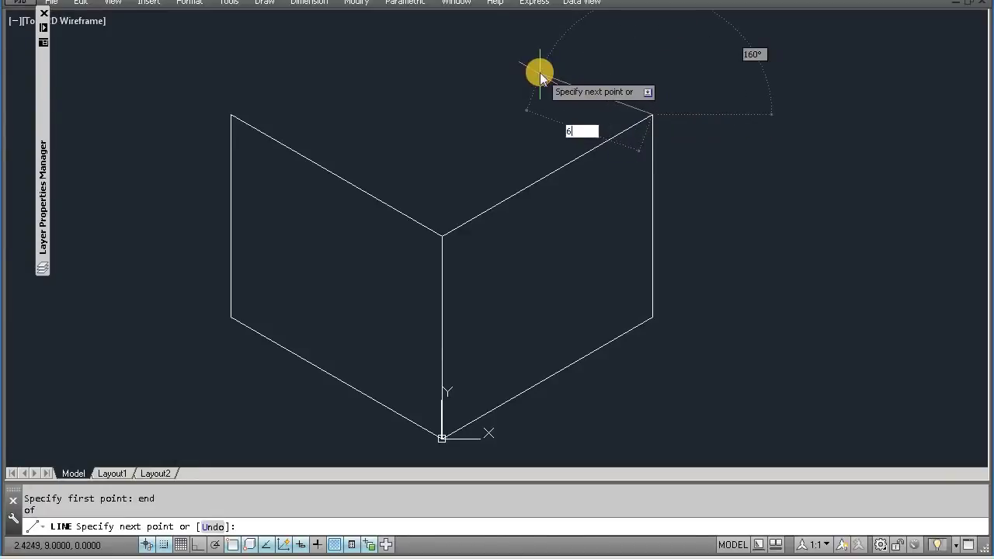
{"action": "key", "text": "Tab"}
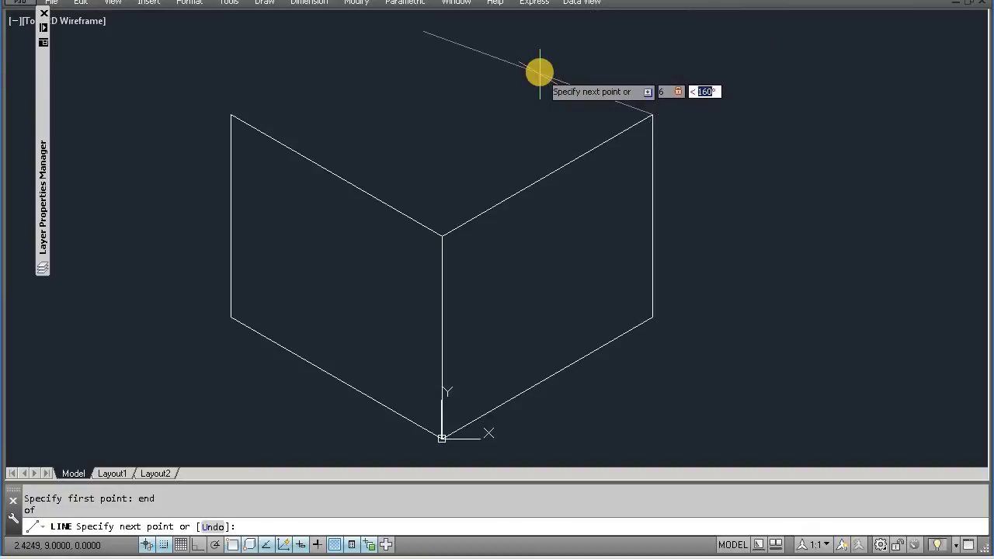
{"action": "type", "text": "150"}
{"action": "key", "text": "Return"}
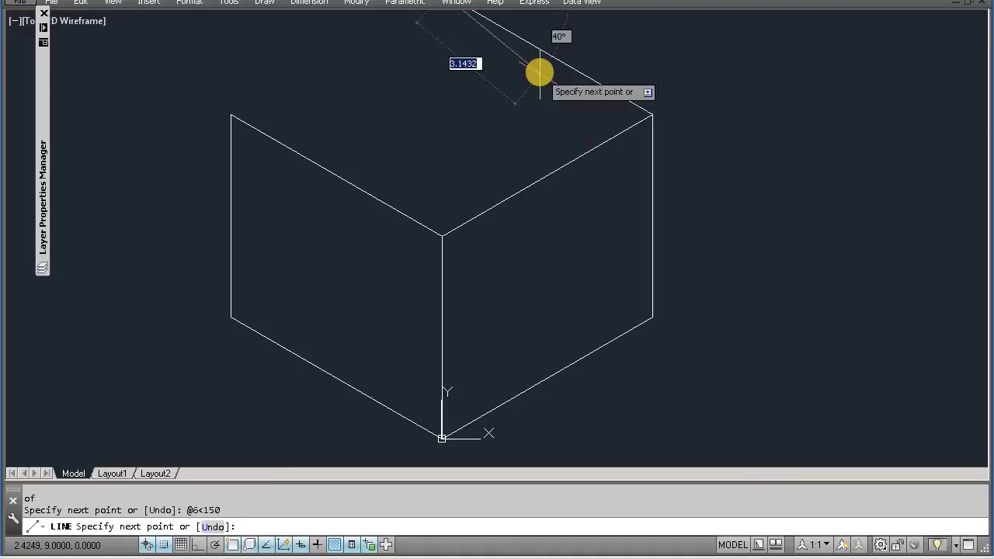
- Close the block's top face with a segment 6 units long at 210 degrees and finish the line
{"action": "type", "text": "6"}
{"action": "key", "text": "Tab"}
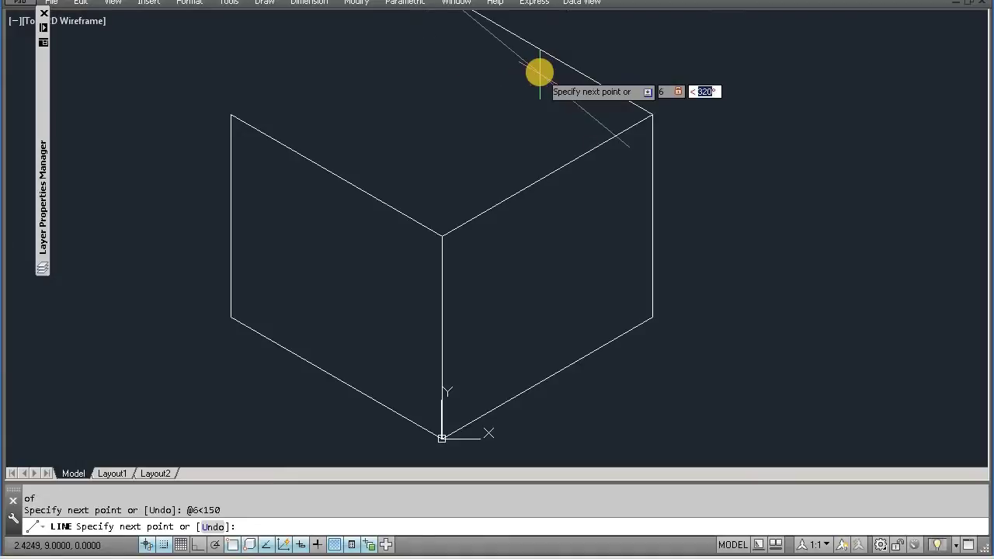
{"action": "type", "text": "210"}
{"action": "key", "text": "Return"}
{"action": "key", "text": "Return"}
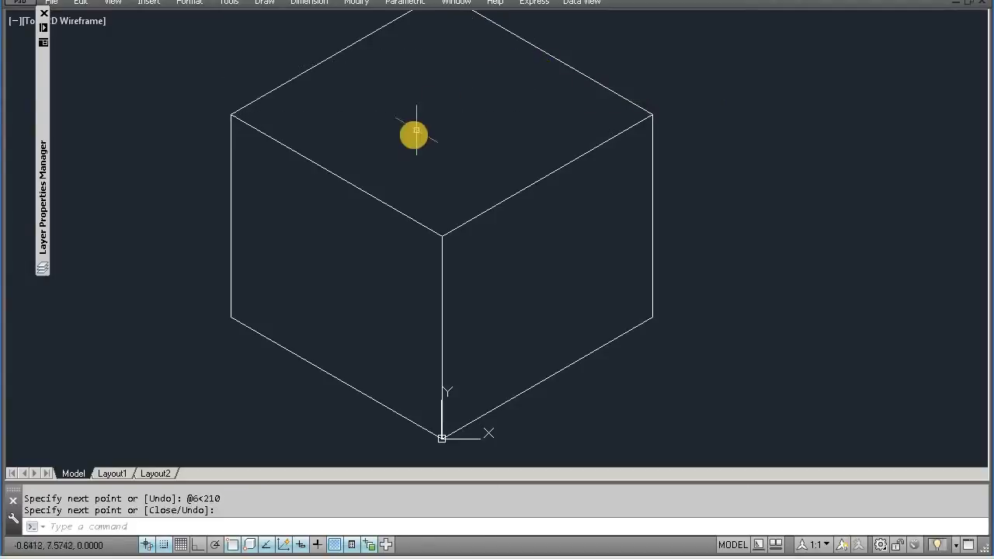
- Draw an isocircle of radius 4 in the left isoplane, centred on the right corner of the block's top face
{"action": "scroll", "coordinate": [411, 134], "scroll_direction": "down", "scroll_amount": 2}
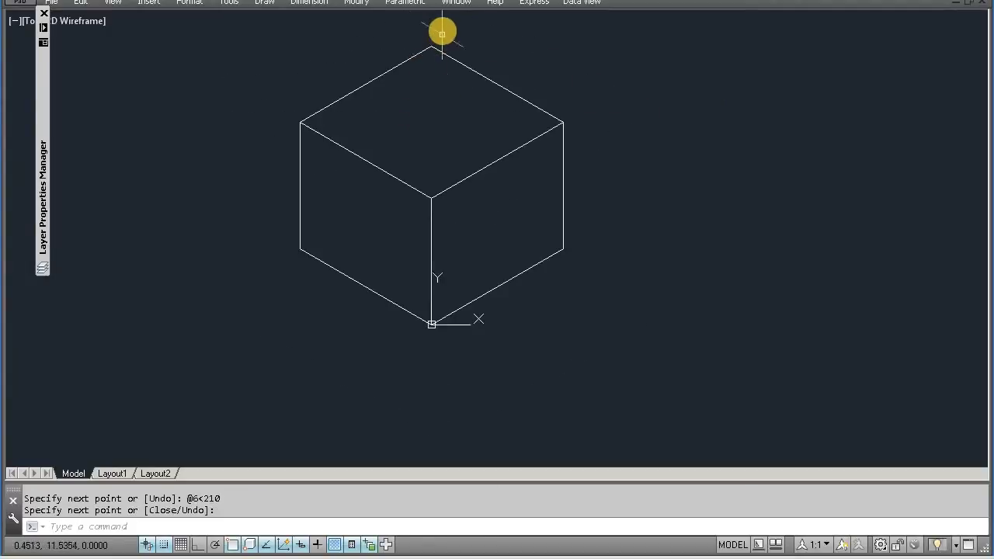
{"action": "scroll", "coordinate": [442, 31], "scroll_direction": "up", "scroll_amount": 2}
{"action": "scroll", "coordinate": [443, 30], "scroll_direction": "down", "scroll_amount": 2}
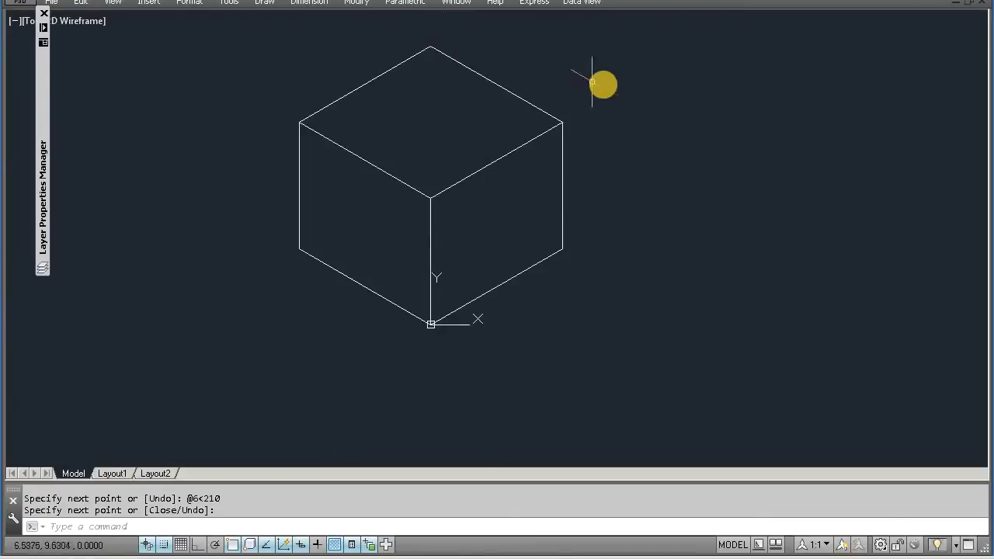
{"action": "type", "text": "el"}
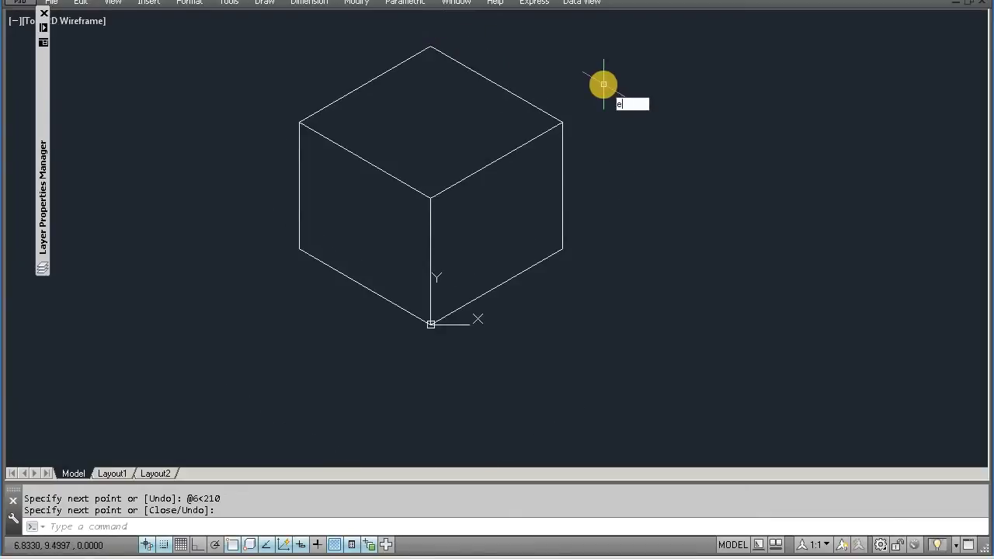
{"action": "key", "text": "Return"}
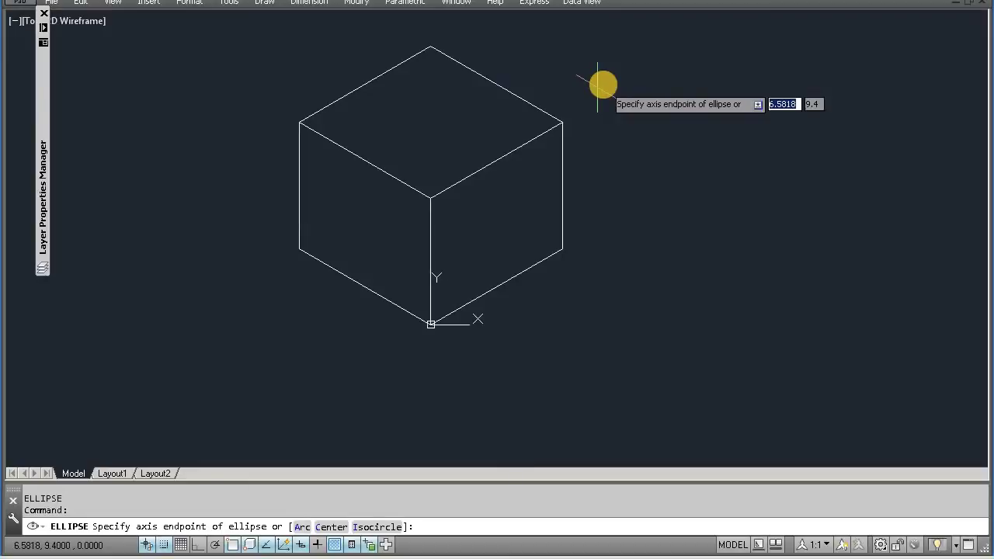
{"action": "type", "text": "i"}
{"action": "key", "text": "Return"}
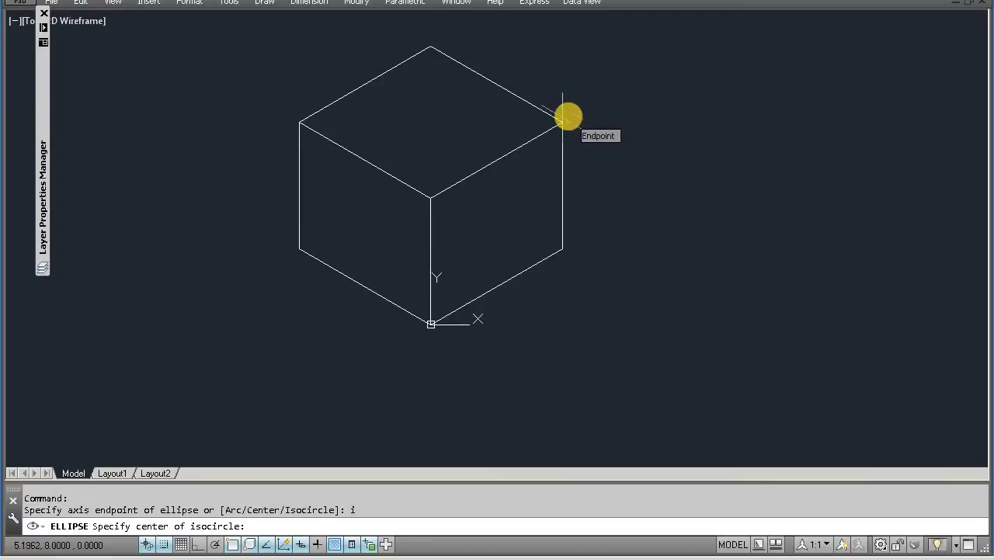
{"action": "left_click", "coordinate": [568, 116]}
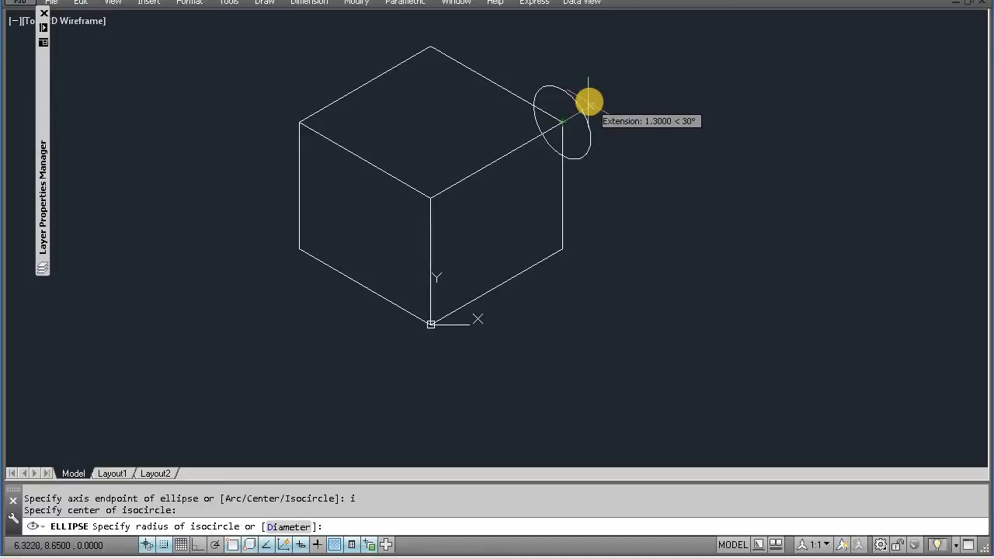
{"action": "key", "text": "F5"}
{"action": "key", "text": "F5"}
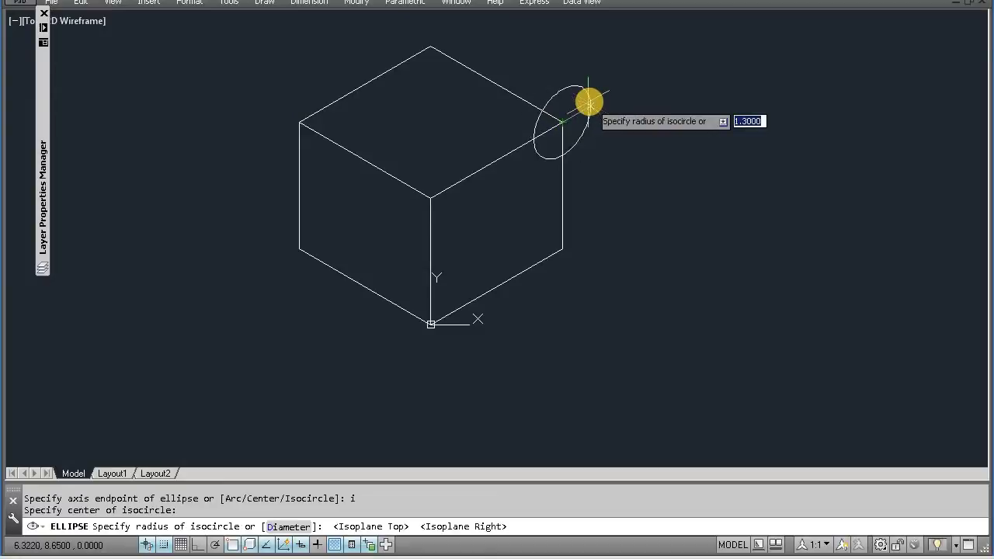
{"action": "key", "text": "F5"}
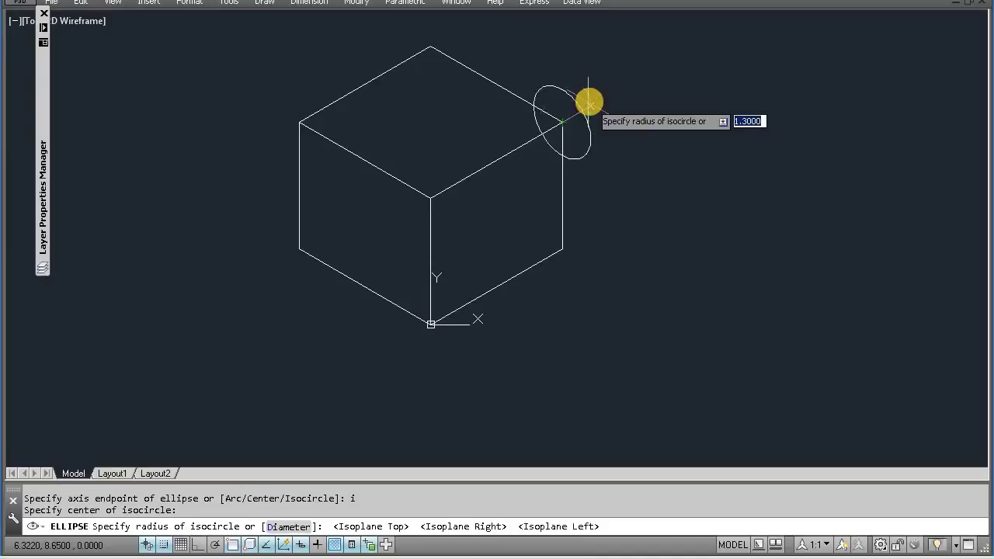
{"action": "key", "text": "F5"}
{"action": "key", "text": "F5"}
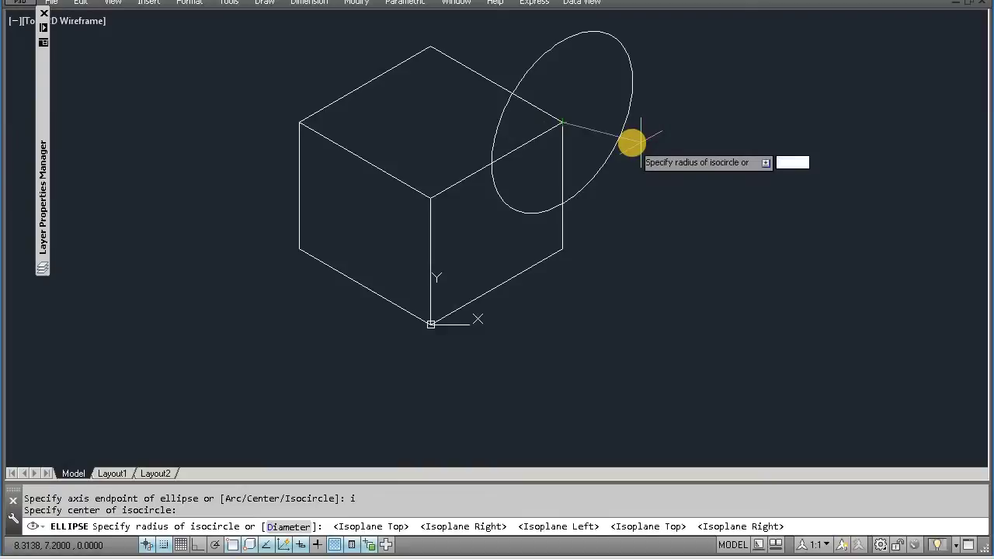
{"action": "key", "text": "F5"}
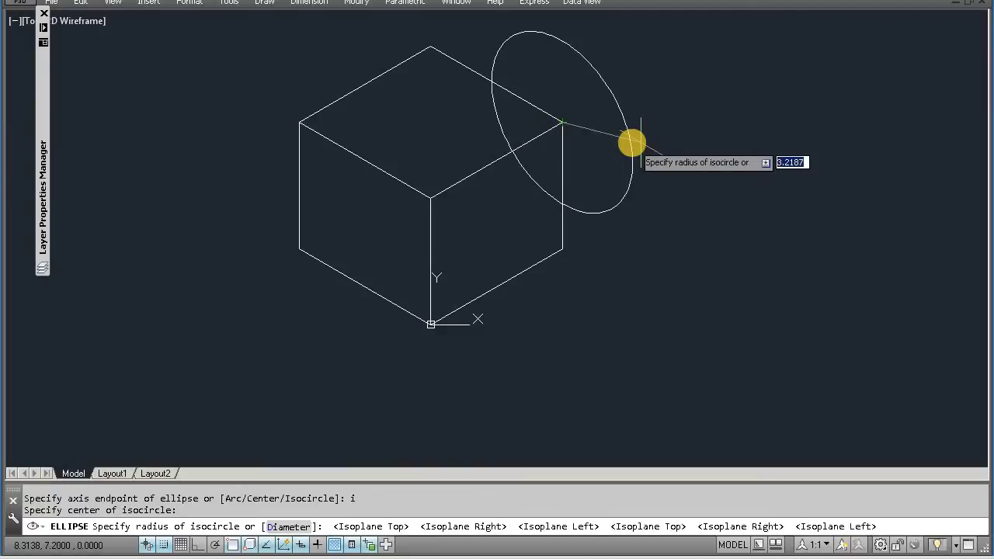
{"action": "type", "text": "4"}
{"action": "key", "text": "Return"}
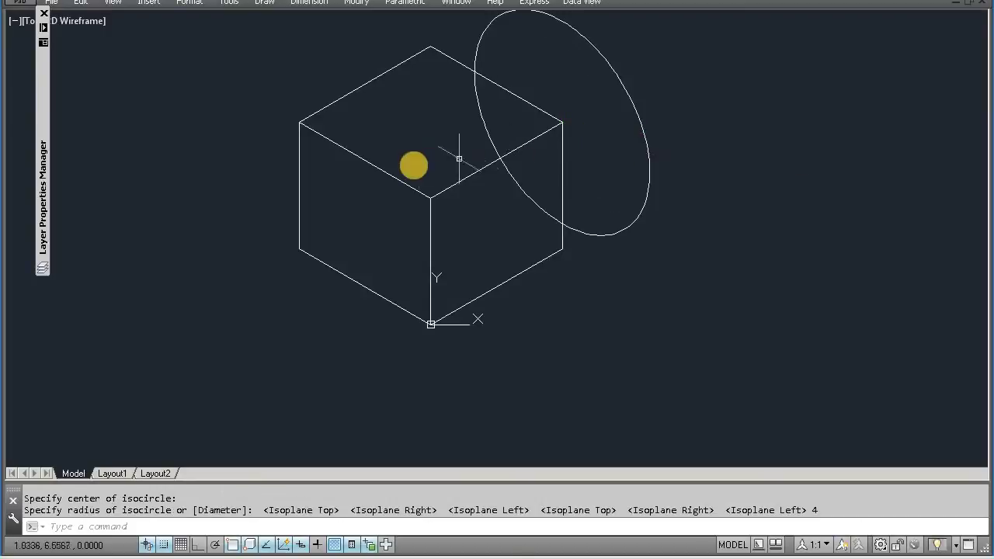
- Draw a second isocircle of radius 4 in the left isoplane, centred on the front corner of the block's top face
{"action": "type", "text": "e"}
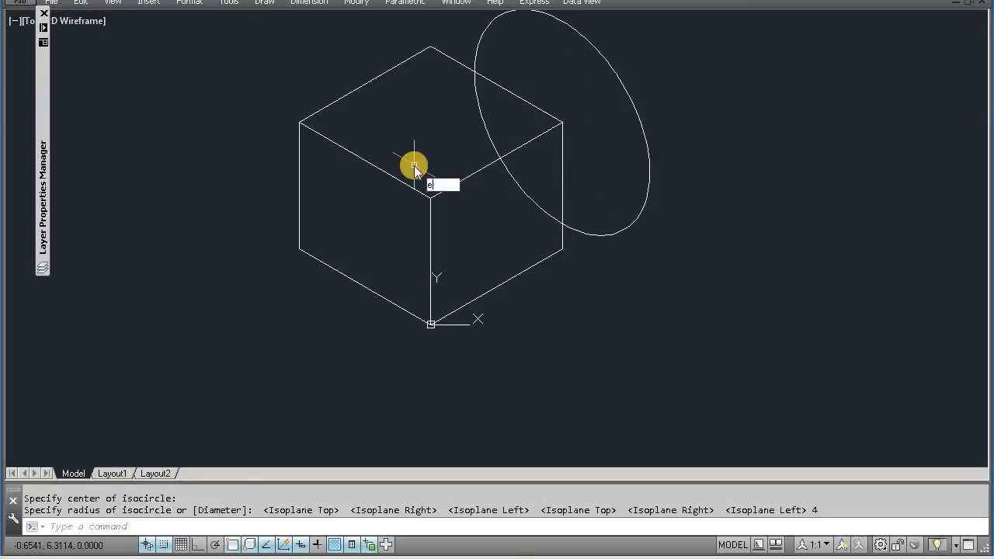
{"action": "type", "text": "l"}
{"action": "key", "text": "Return"}
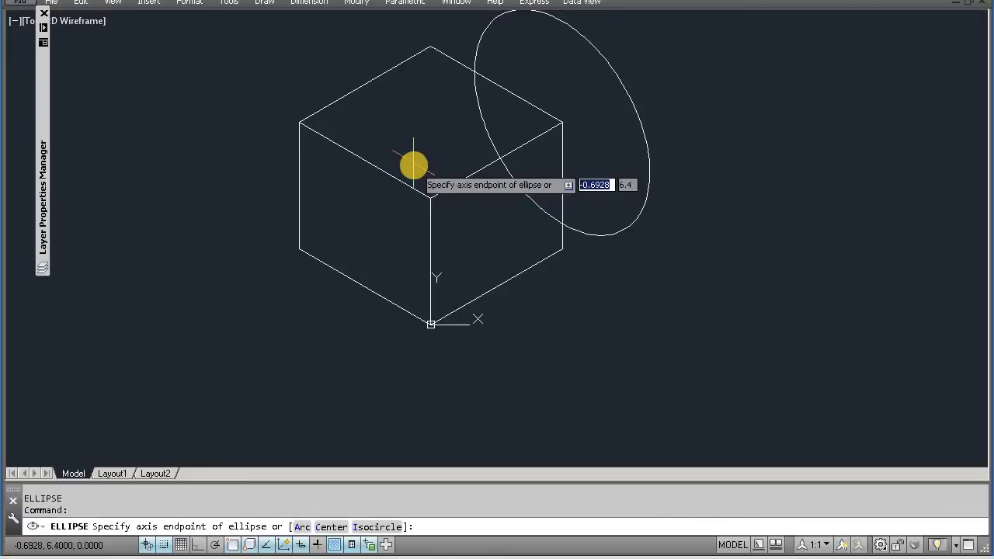
{"action": "type", "text": "i"}
{"action": "key", "text": "Return"}
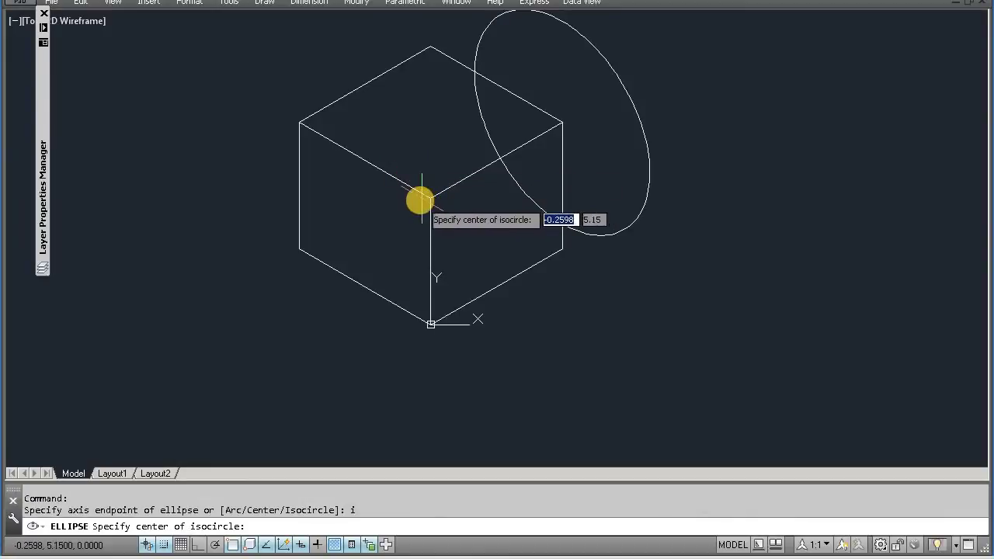
{"action": "type", "text": "end"}
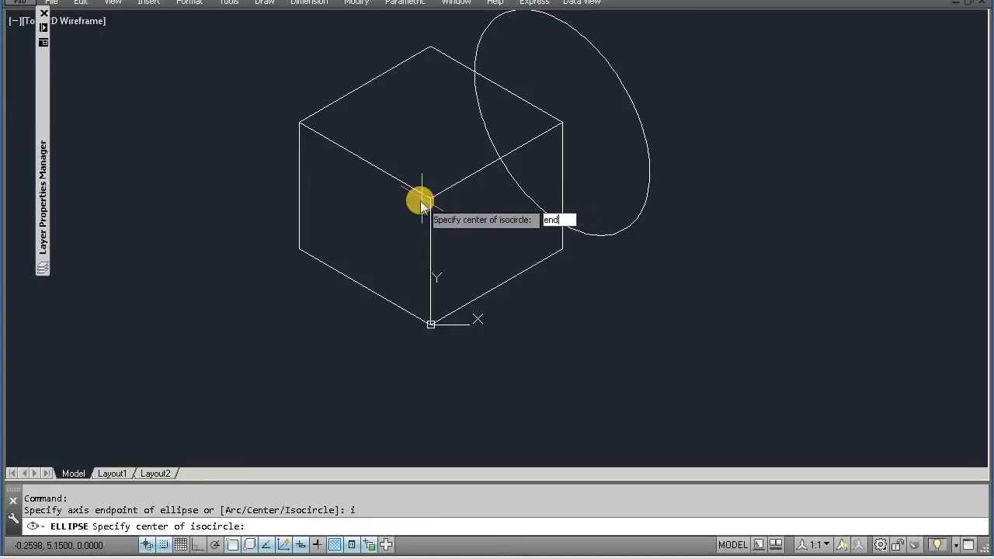
{"action": "key", "text": "Return"}
{"action": "left_click", "coordinate": [422, 198]}
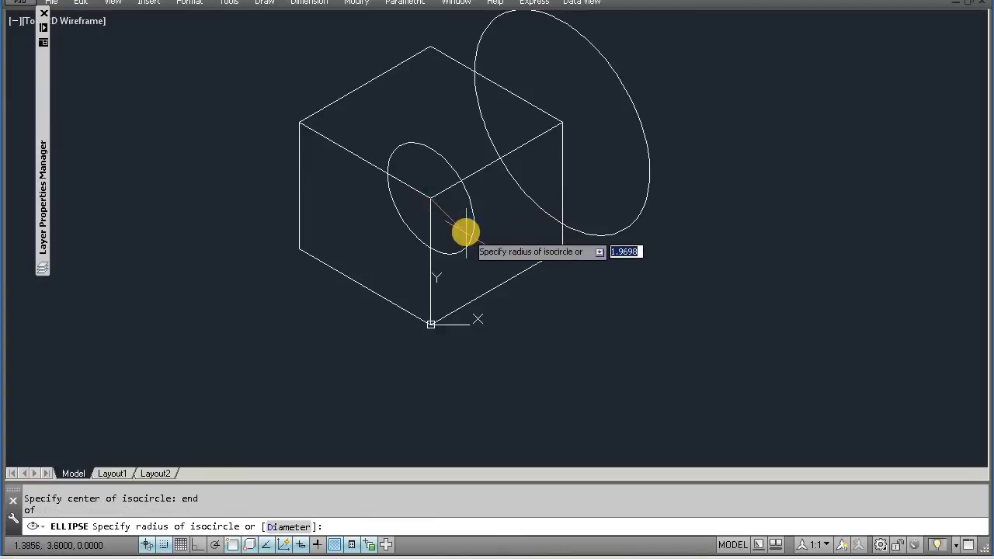
{"action": "type", "text": "4"}
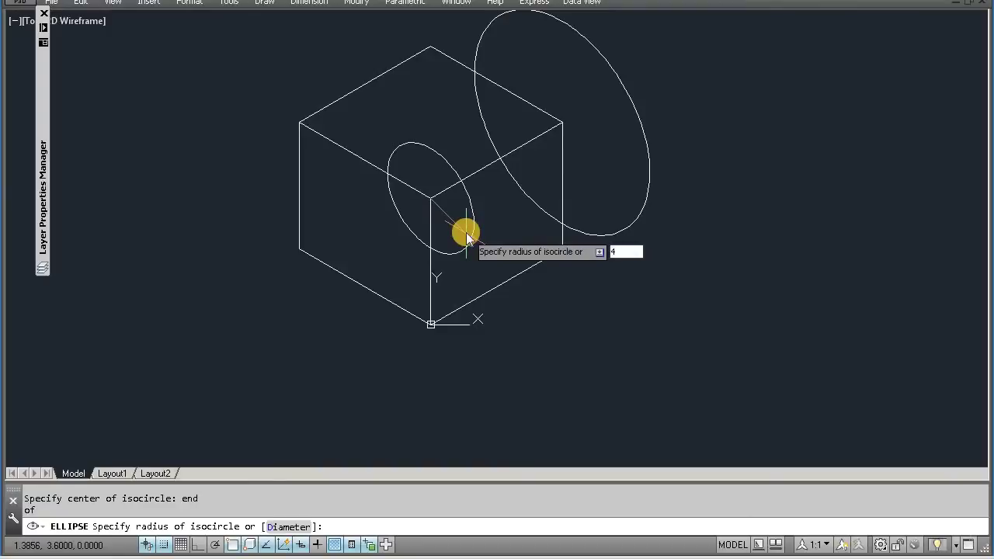
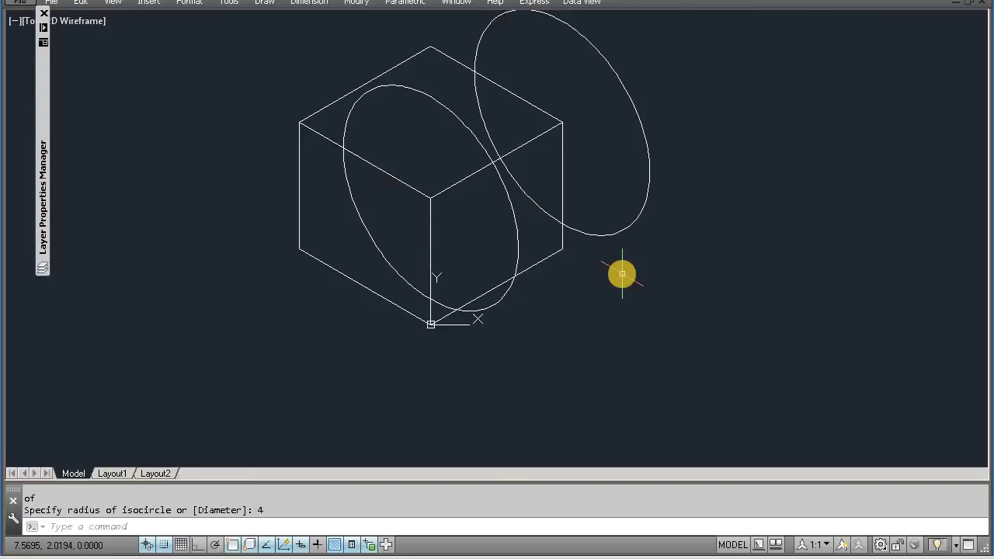
- Trim both isocircles to the block's edges, keeping only the concave arcs across the left face and between the top and right edges
{"action": "type", "text": "tr"}
{"action": "key", "text": "Return"}
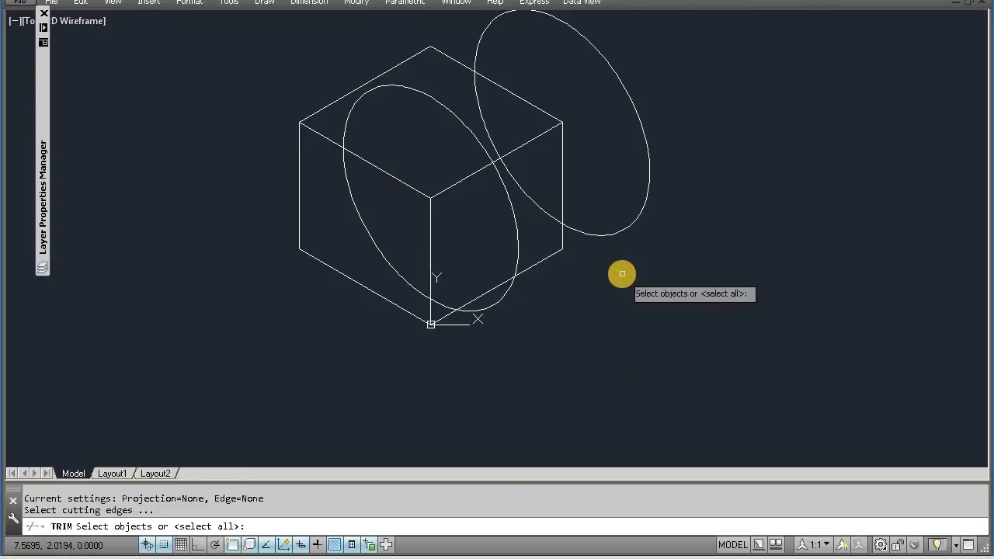
{"action": "key", "text": "Return"}
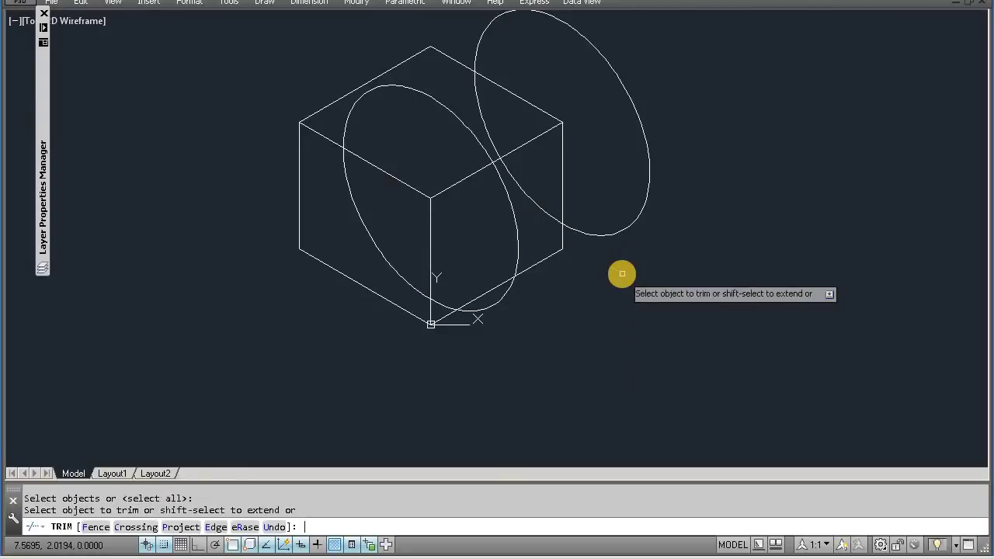
{"action": "left_click", "coordinate": [639, 211]}
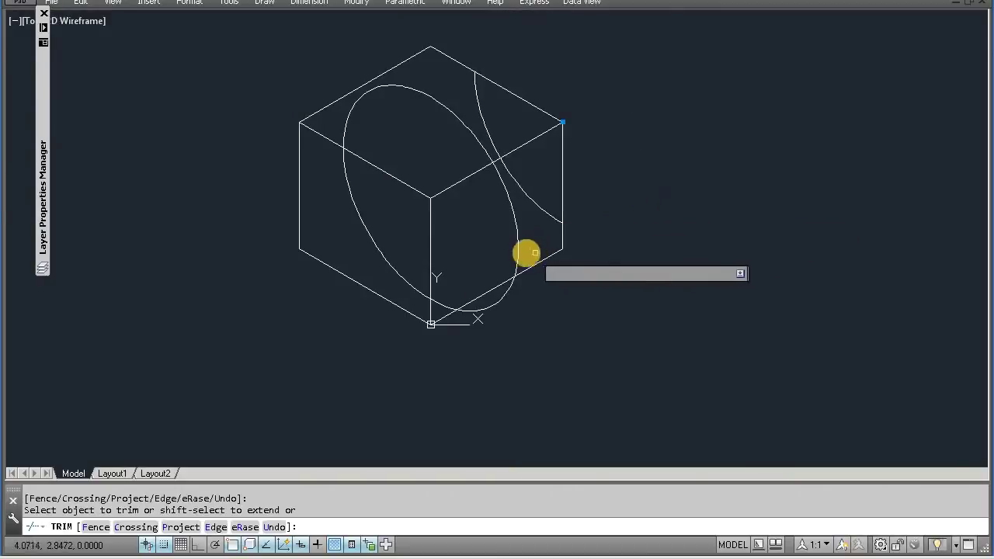
{"action": "left_click", "coordinate": [517, 257]}
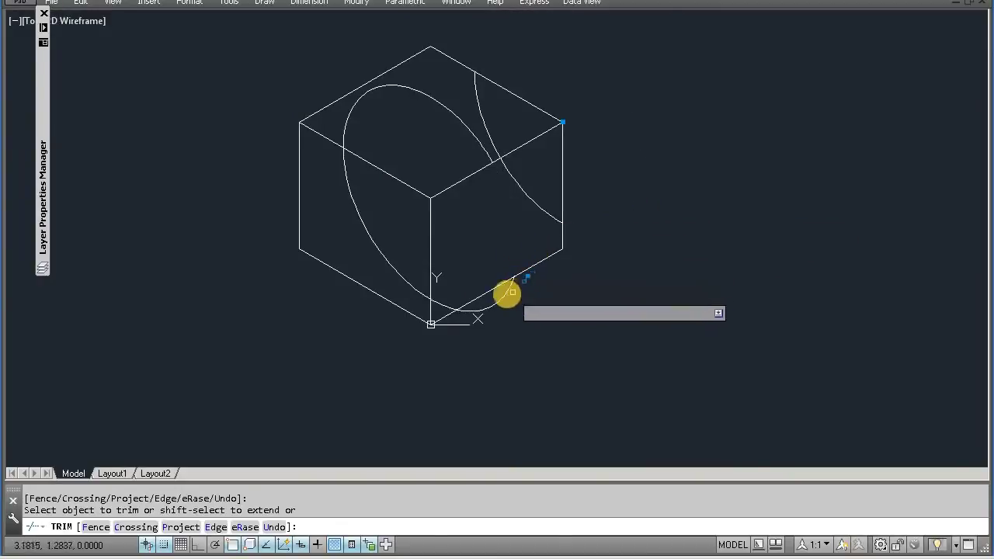
{"action": "left_click", "coordinate": [510, 293]}
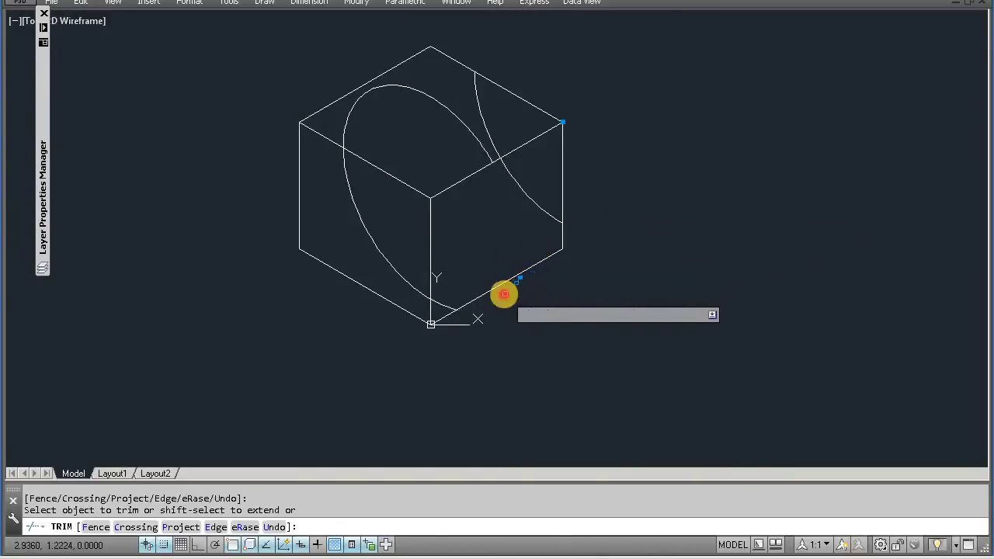
{"action": "left_click", "coordinate": [457, 121]}
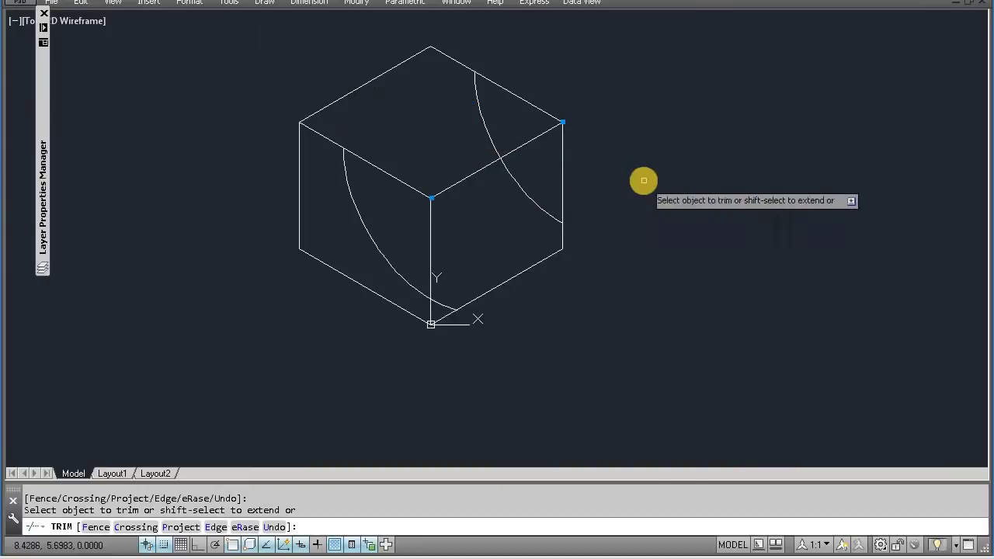
{"action": "key", "text": "Return"}
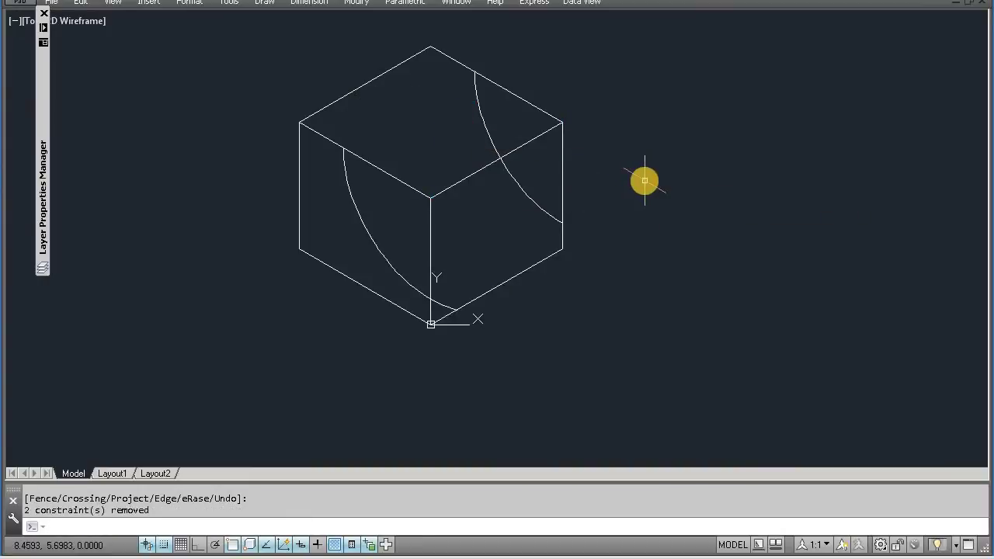
- Draw a line joining the arcs' lower ends, from the front vertical edge to the block's right vertical edge
{"action": "type", "text": "l"}
{"action": "key", "text": "Return"}
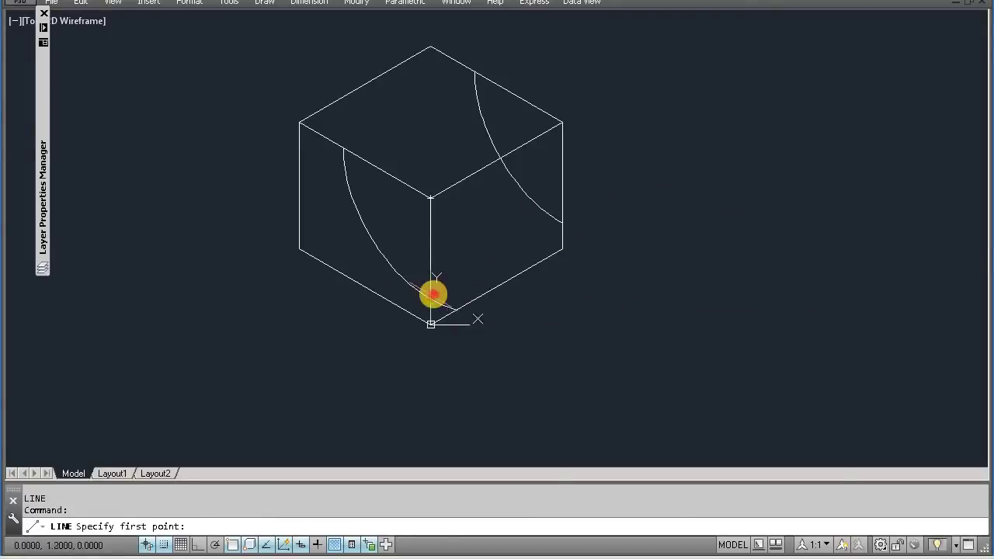
{"action": "left_click", "coordinate": [432, 294]}
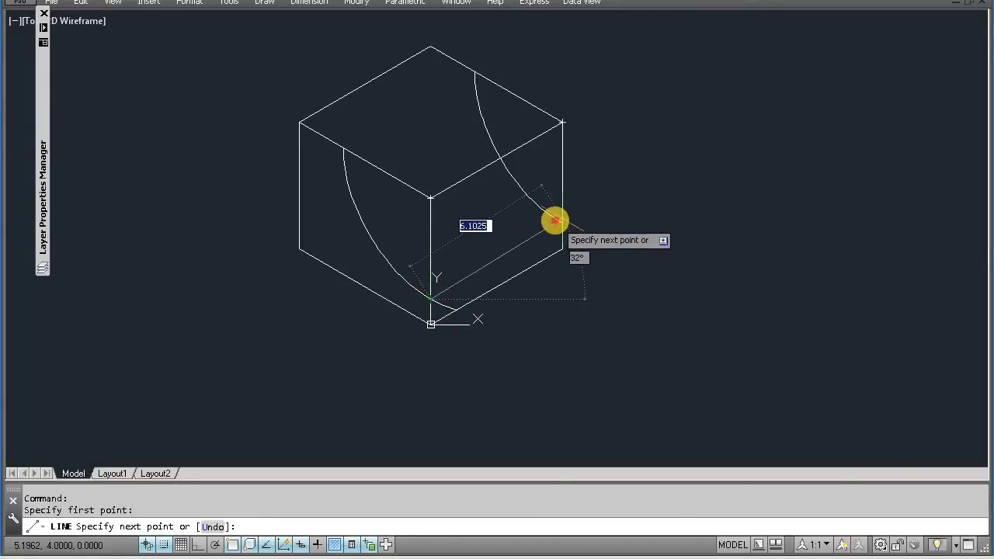
{"action": "left_click", "coordinate": [555, 222]}
{"action": "key", "text": "Return"}
- Draw a line across the top face joining the upper ends of the two arcs, 6 units long at 30 degrees
{"action": "key", "text": "Return"}
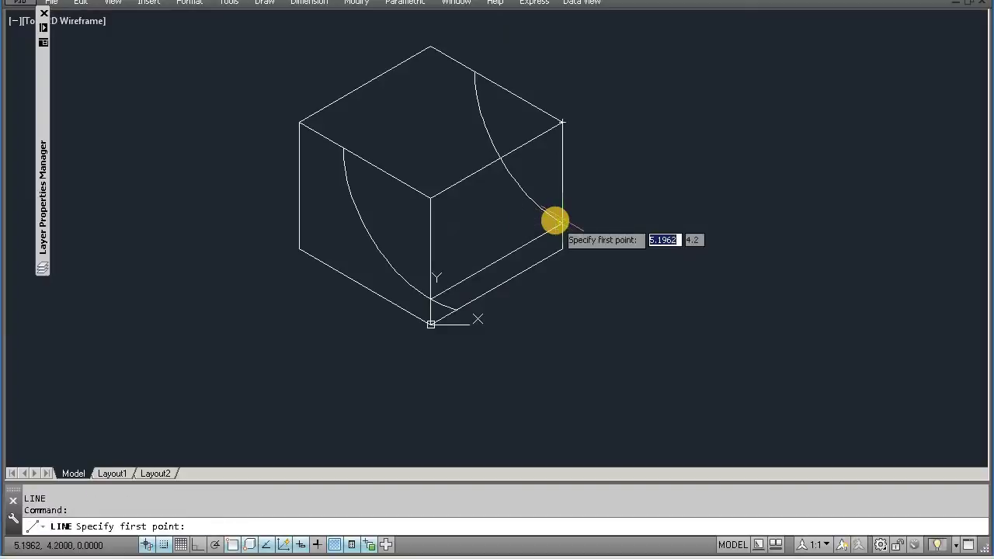
{"action": "left_click", "coordinate": [343, 146]}
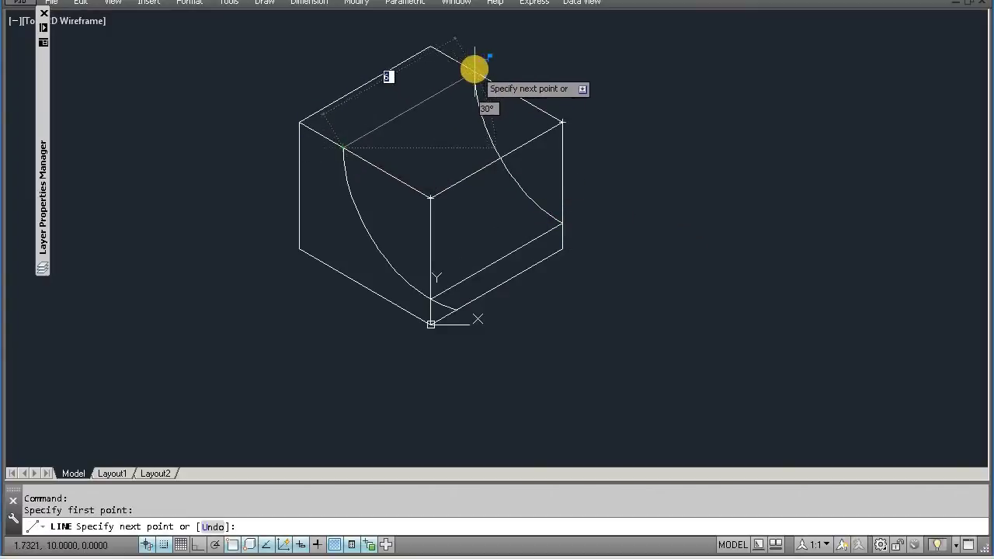
{"action": "left_click", "coordinate": [475, 71]}
{"action": "key", "text": "Return"}
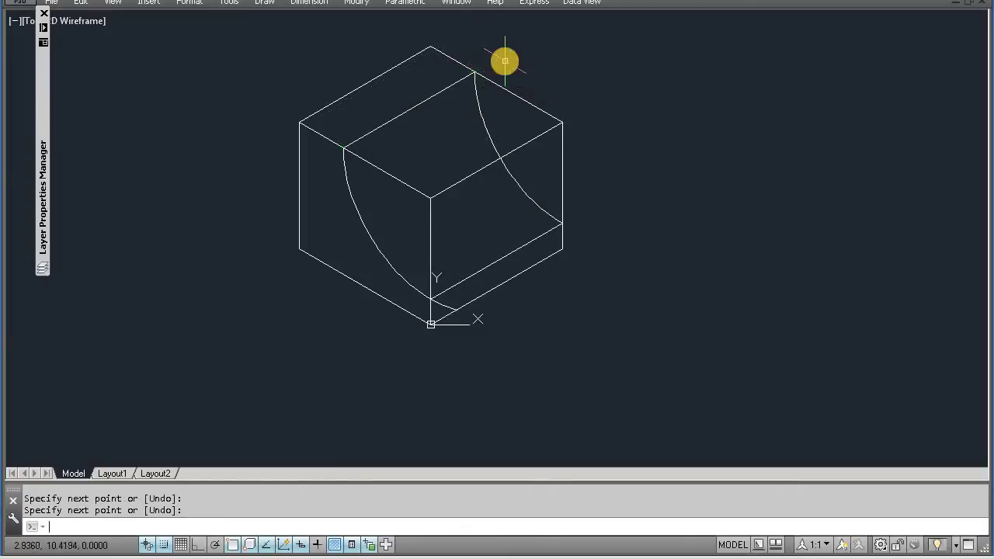
- Draw an isocircle of radius 1 in the top isoplane, centred on the midpoint of the line across the top face
{"action": "type", "text": "e"}
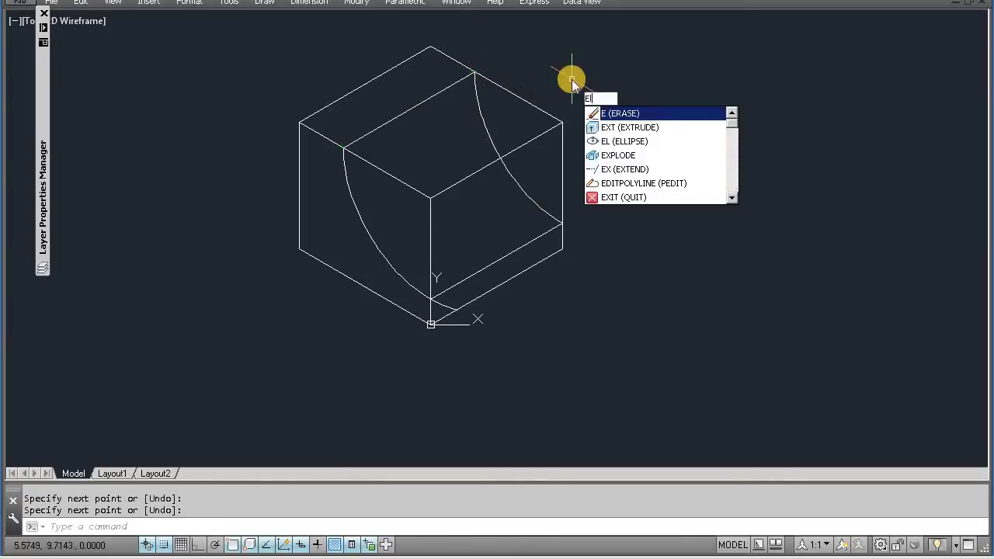
{"action": "type", "text": "l"}
{"action": "key", "text": "Return"}
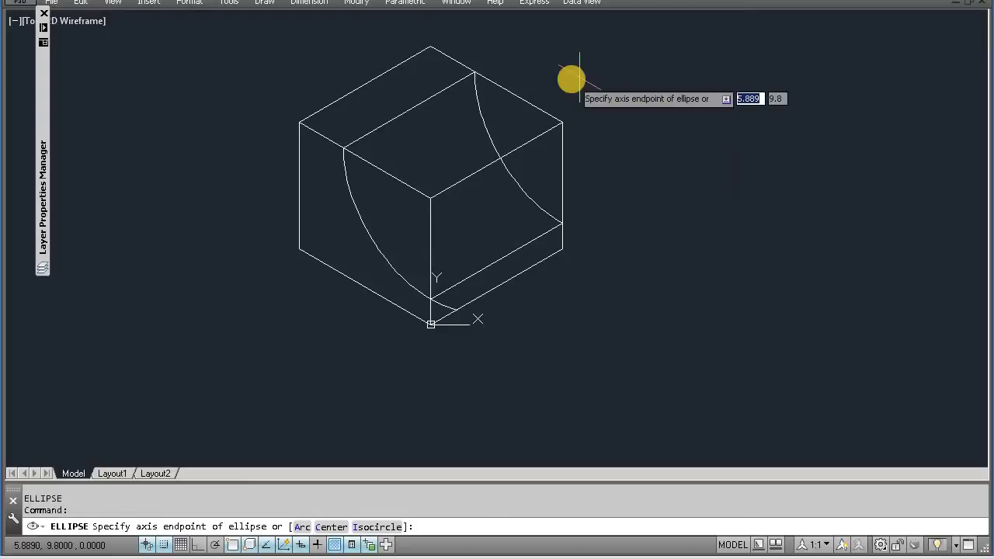
{"action": "type", "text": "i"}
{"action": "key", "text": "Return"}
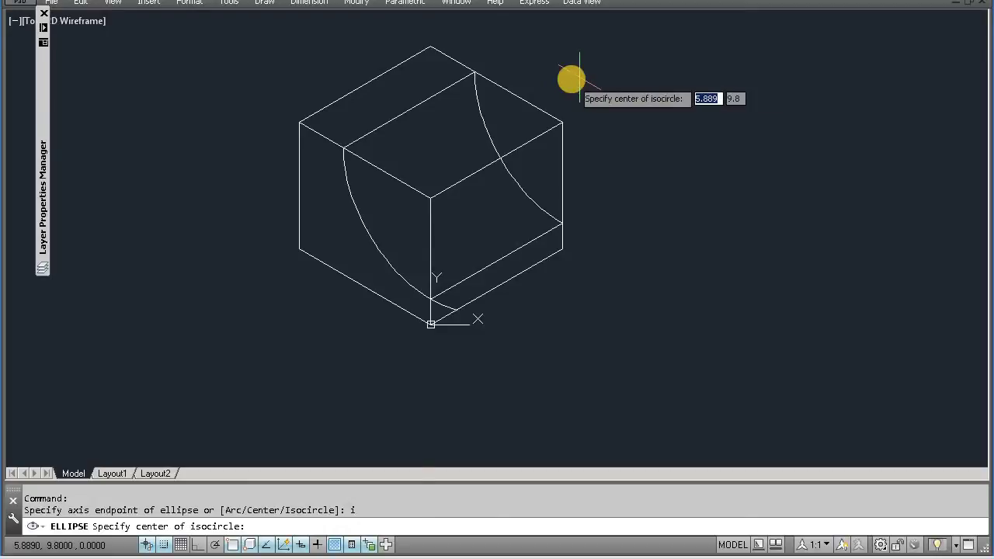
{"action": "type", "text": "mid"}
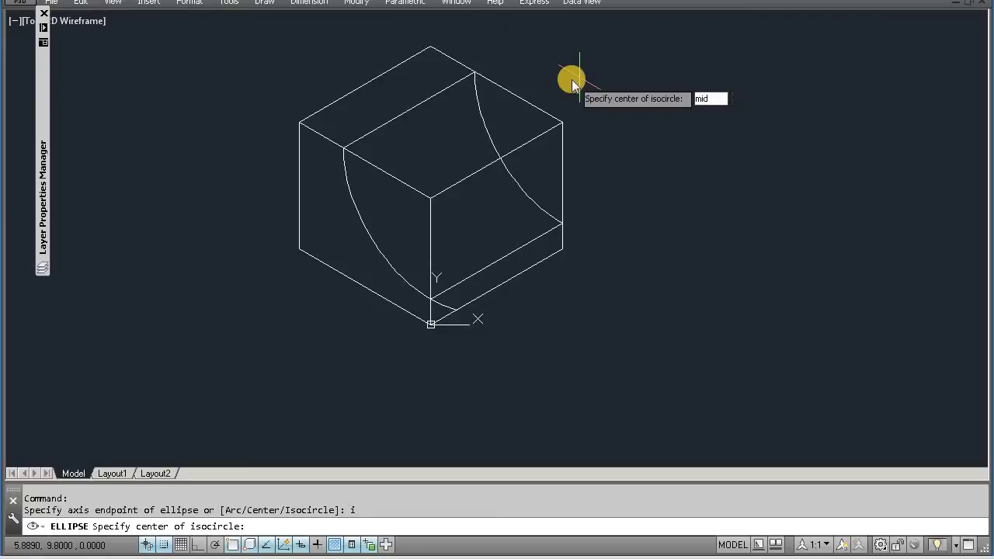
{"action": "key", "text": "Return"}
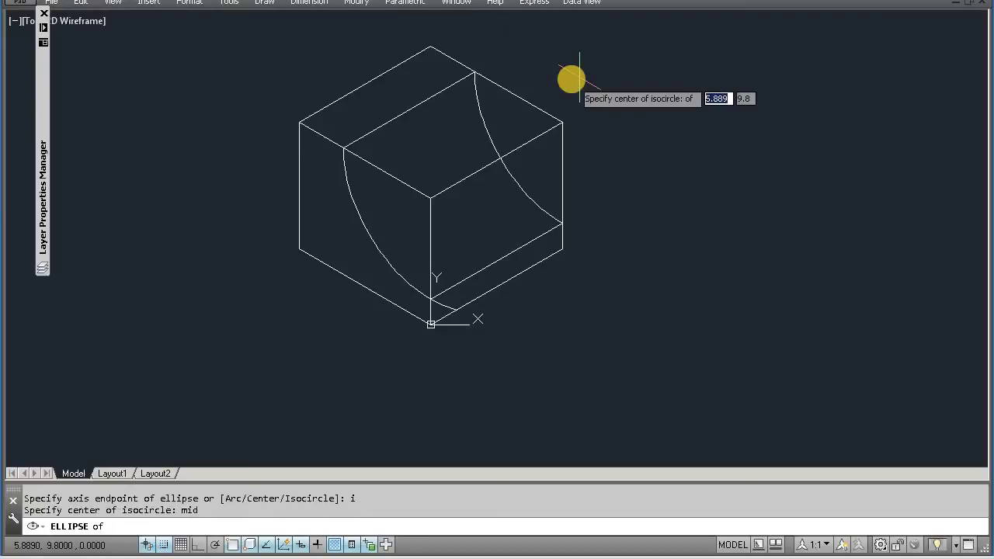
{"action": "left_click", "coordinate": [412, 114]}
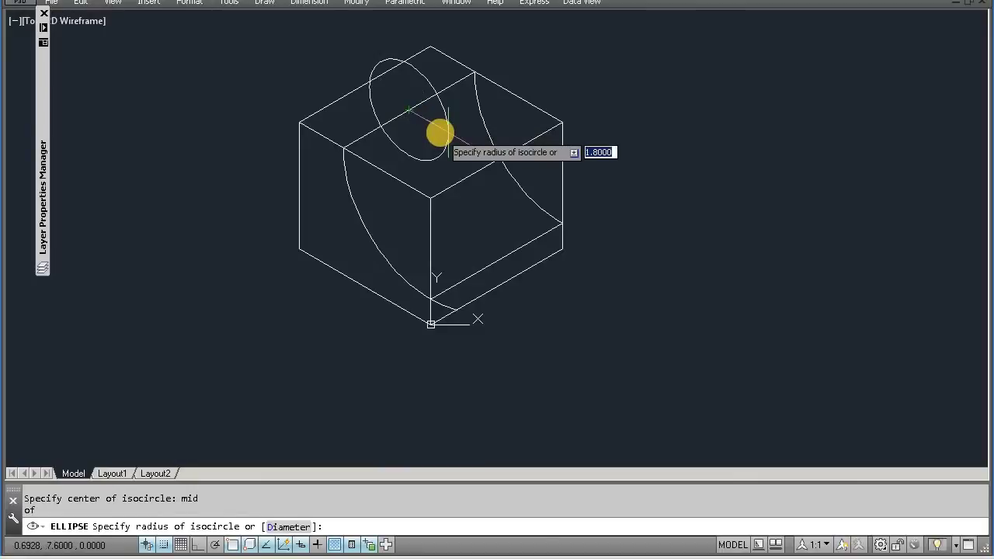
{"action": "key", "text": "F5"}
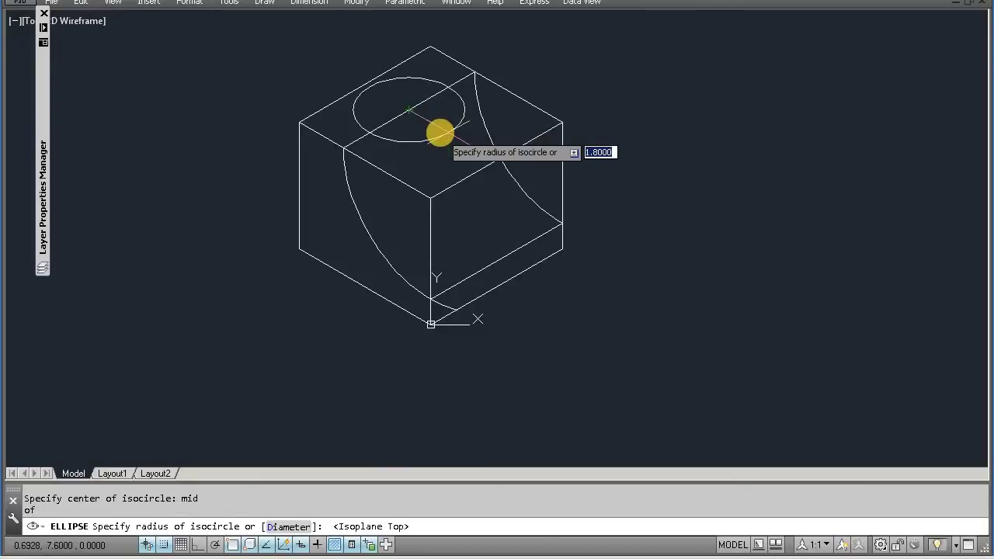
{"action": "type", "text": "1"}
{"action": "key", "text": "Return"}
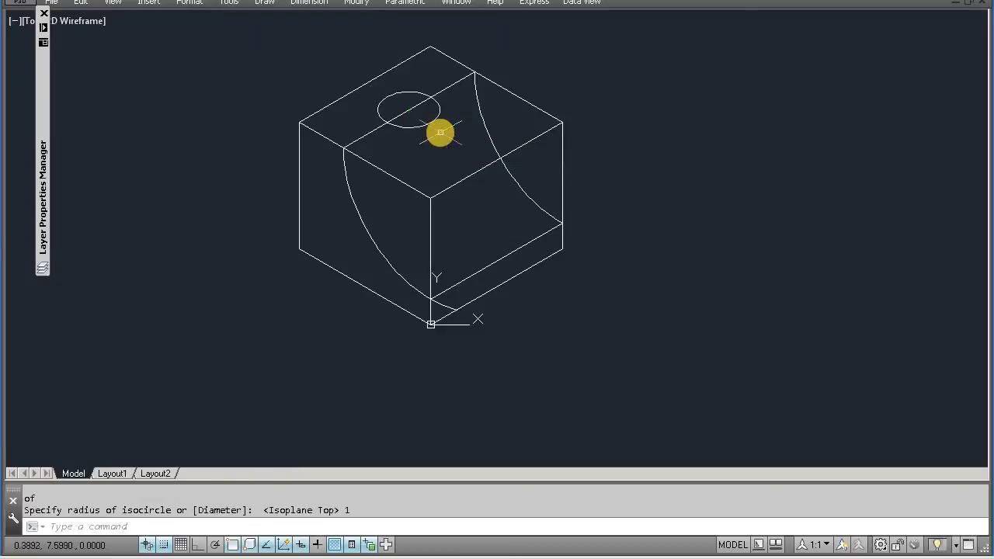
- Draw a concentric isocircle of radius 2 in the top isoplane, centred on the midpoint of the same top-face line
{"action": "type", "text": "el"}
{"action": "key", "text": "Return"}
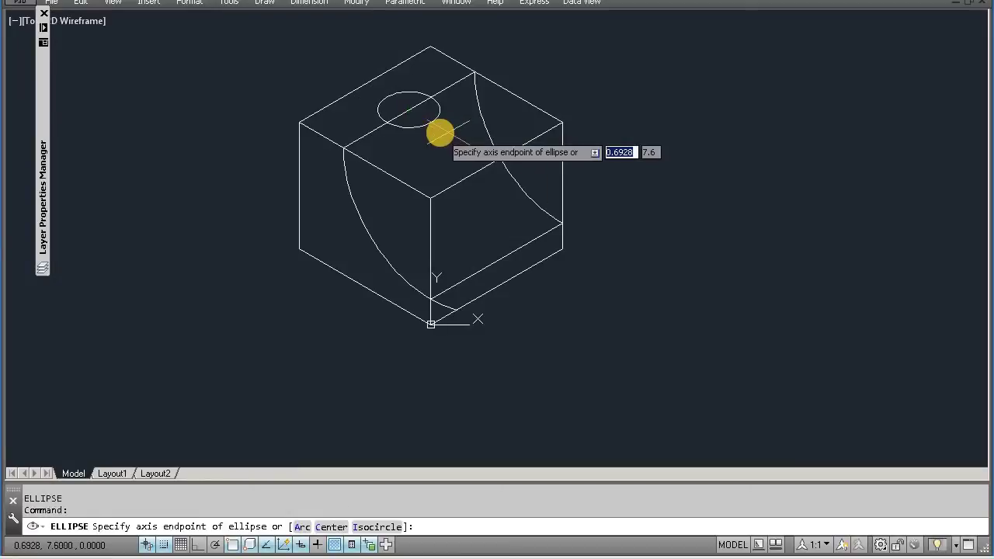
{"action": "type", "text": "i"}
{"action": "key", "text": "Return"}
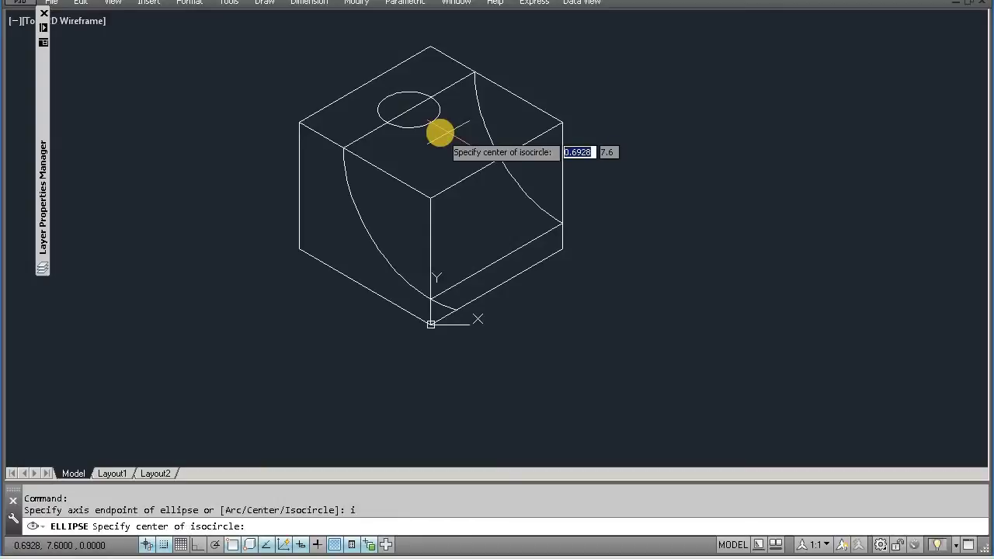
{"action": "type", "text": "mid"}
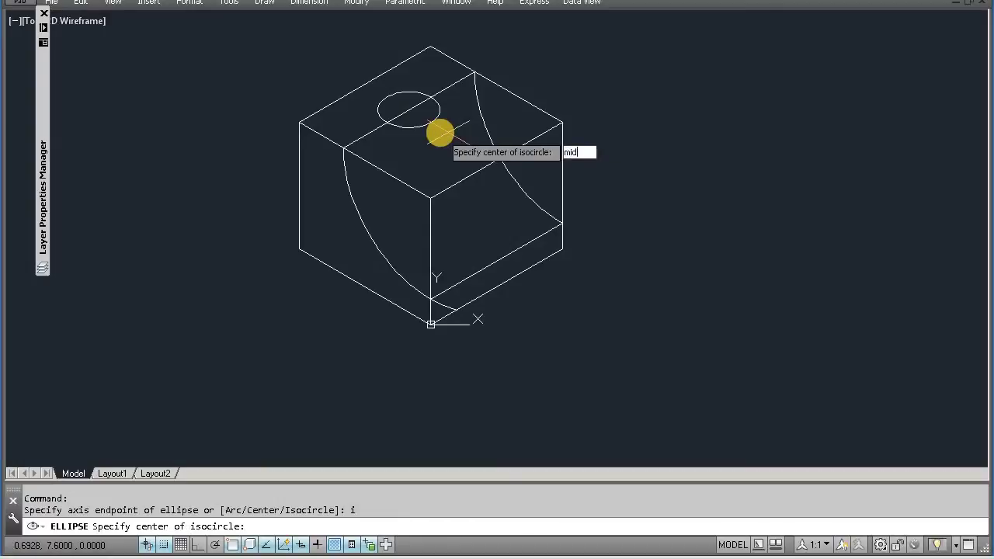
{"action": "key", "text": "Return"}
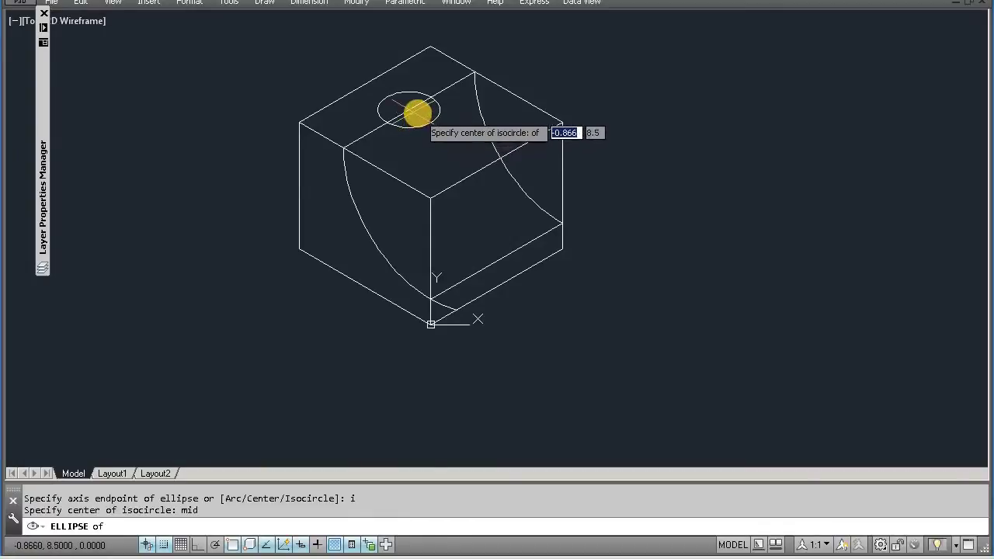
{"action": "left_click", "coordinate": [415, 111]}
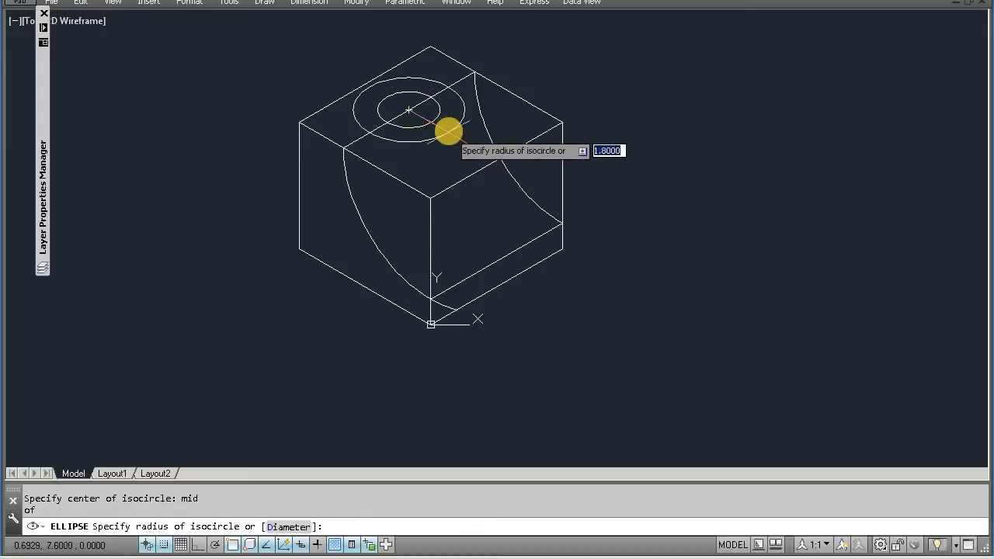
{"action": "type", "text": "2"}
{"action": "key", "text": "Return"}
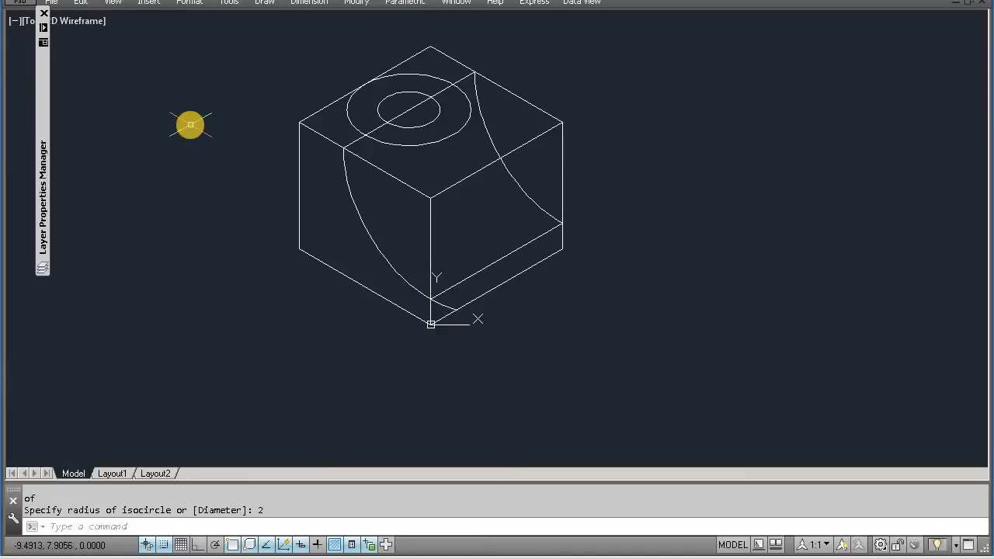
- Create a new layer with the default name and set its color to red
{"action": "type", "text": "la"}
{"action": "key", "text": "Return"}
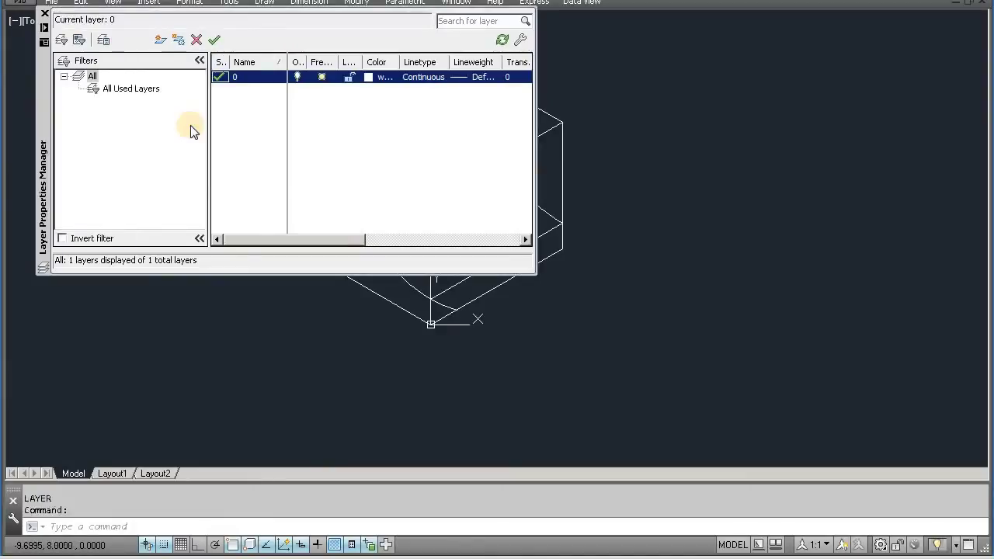
{"action": "left_click", "coordinate": [157, 43]}
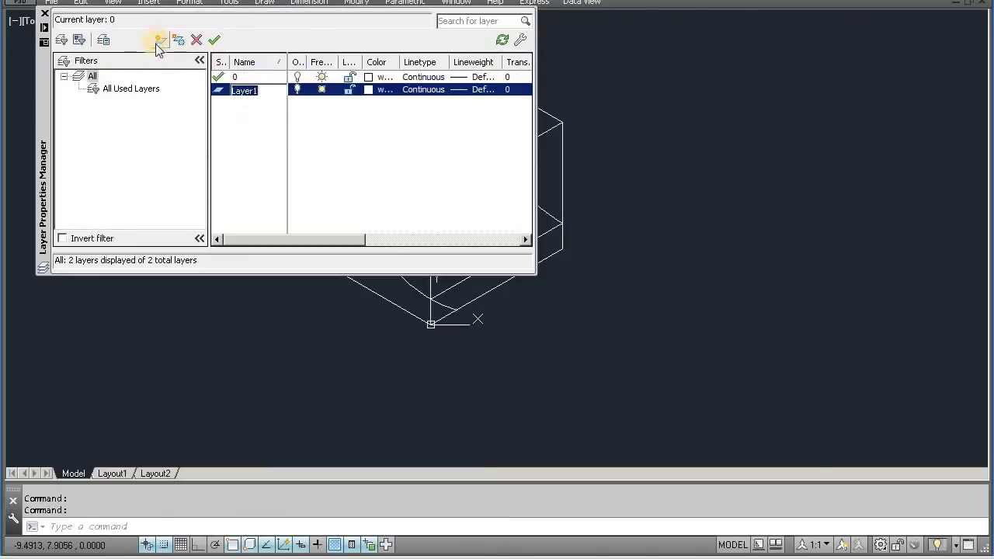
{"action": "left_click", "coordinate": [367, 89]}
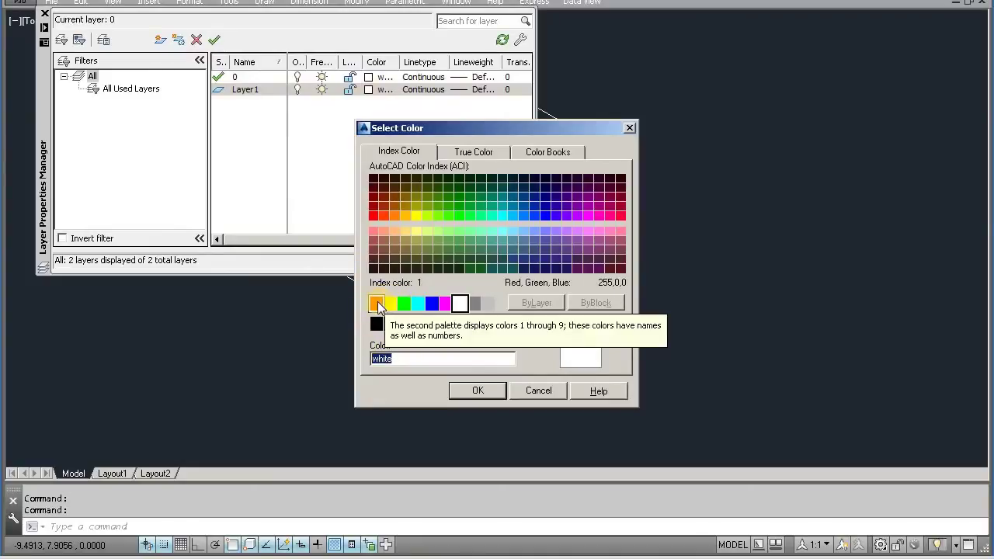
{"action": "left_click", "coordinate": [376, 304]}
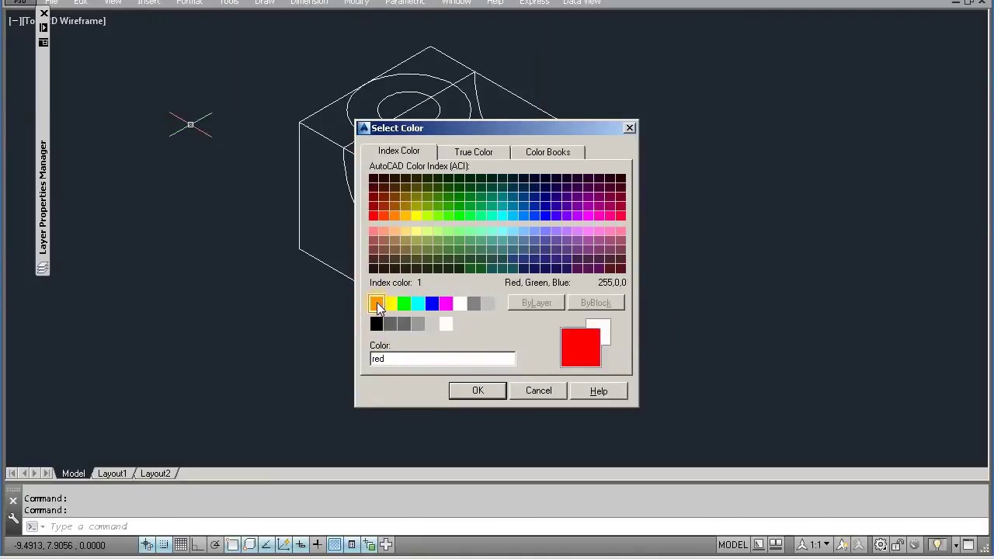
{"action": "left_click", "coordinate": [470, 392]}
{"action": "left_click", "coordinate": [469, 389]}
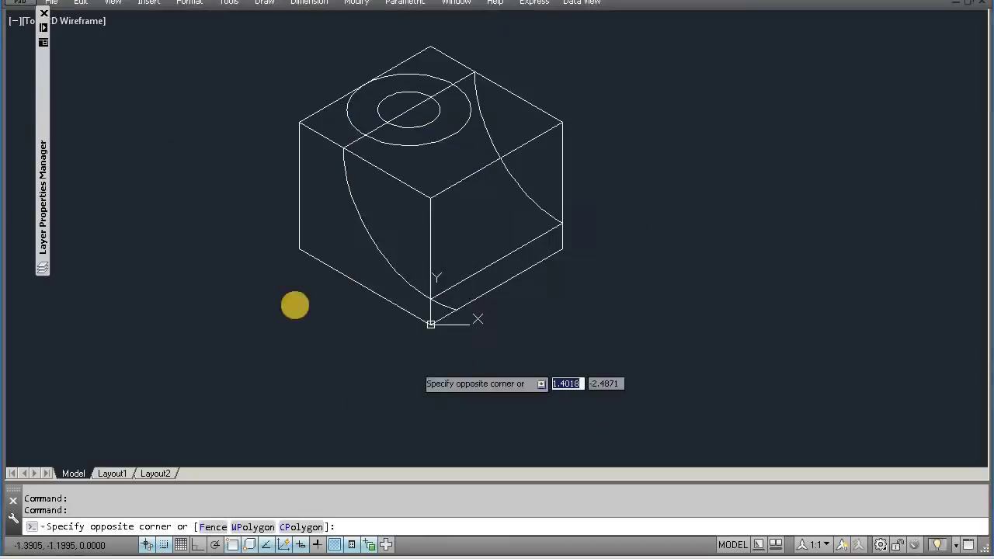
{"action": "left_click", "coordinate": [492, 327]}
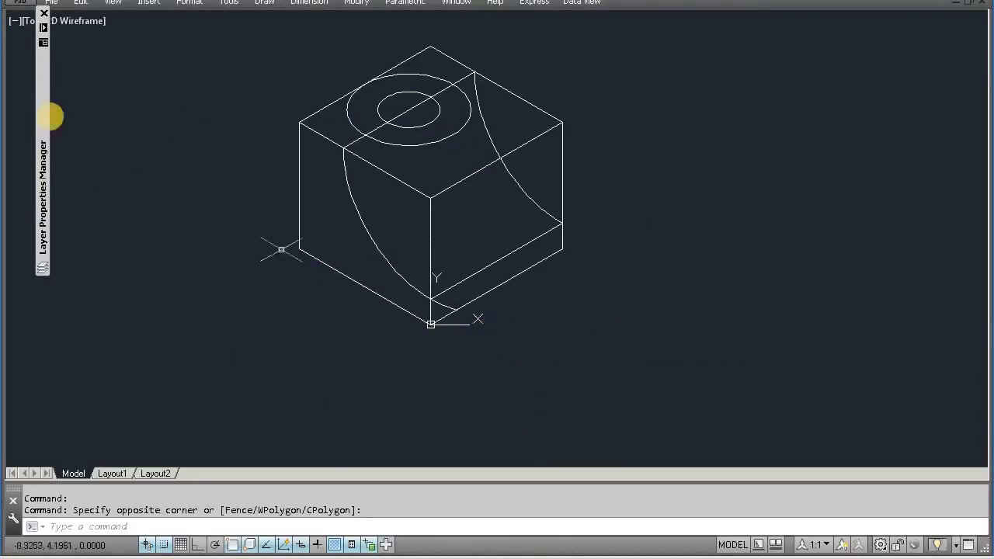
- Make the new red layer the current layer
{"action": "mouse_move", "coordinate": [37, 34]}
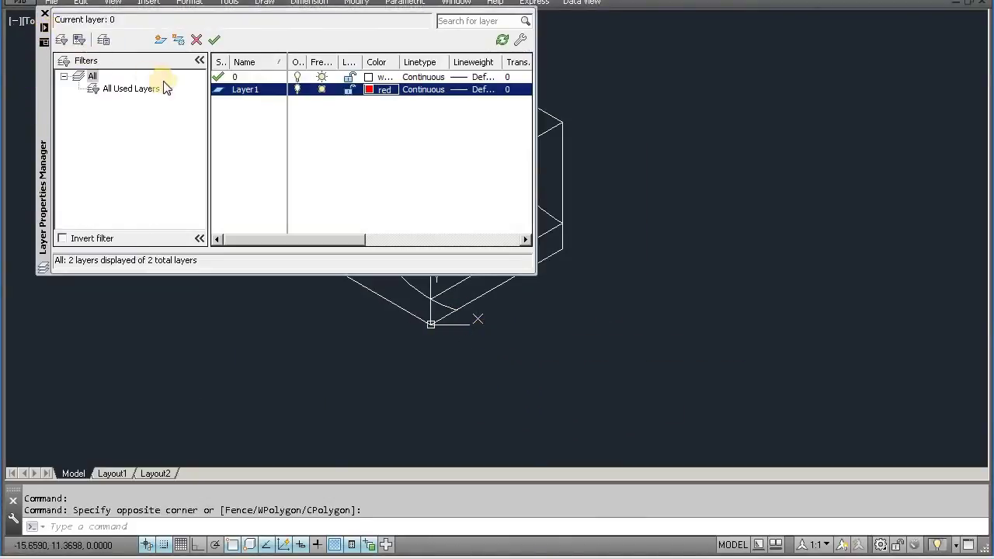
{"action": "left_click", "coordinate": [218, 90]}
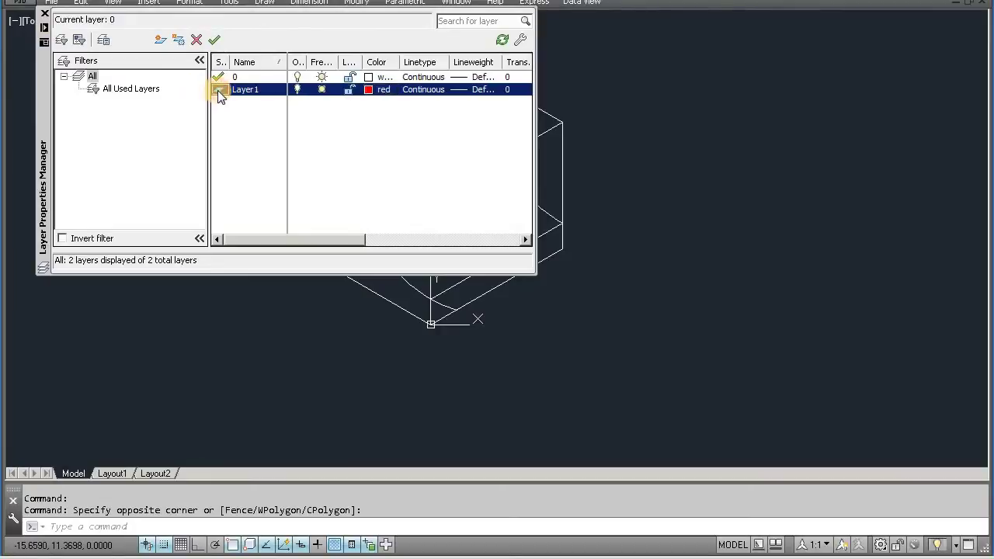
{"action": "left_click", "coordinate": [217, 41]}
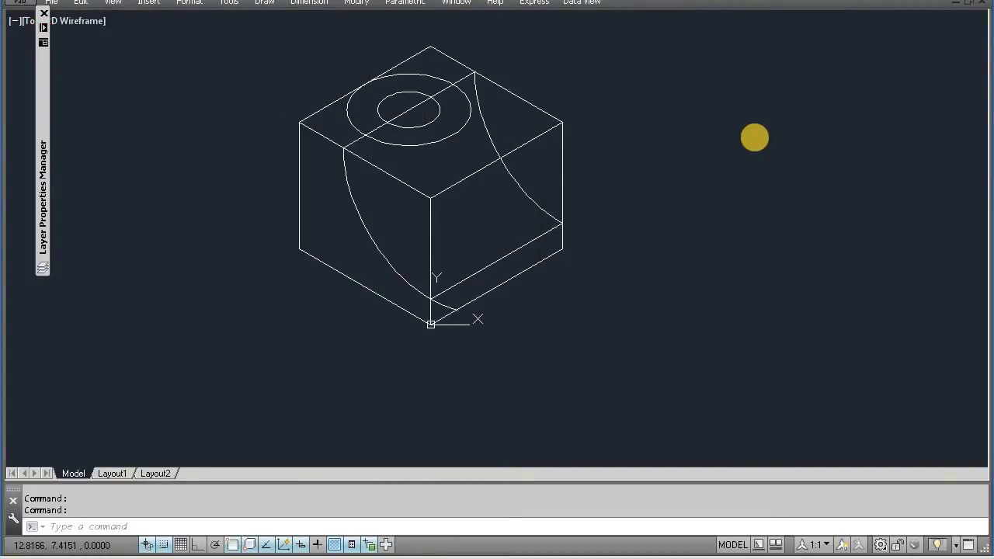
- Divide the top face's front-right edge into 10 segments with the Divide command
{"action": "type", "text": "DIV"}
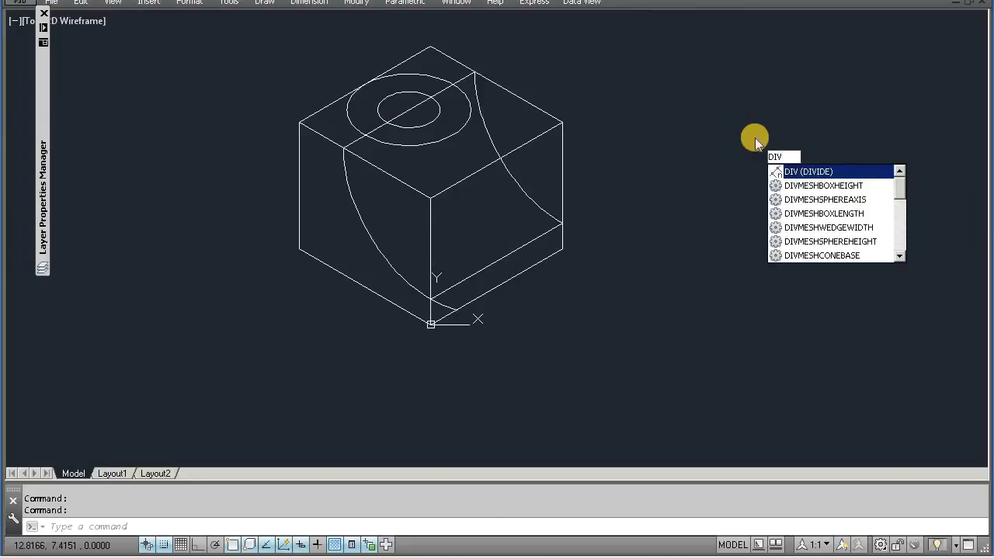
{"action": "key", "text": "Return"}
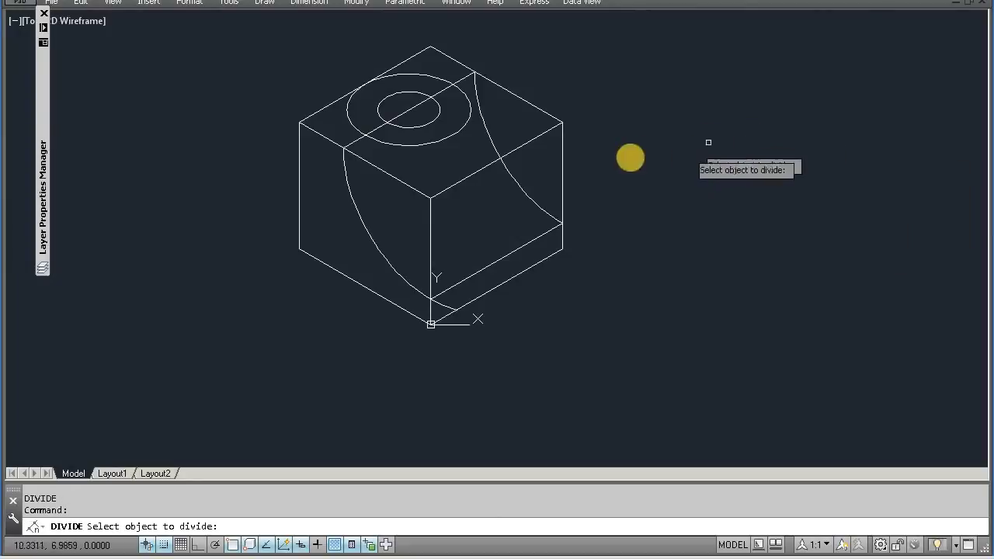
{"action": "left_click", "coordinate": [514, 148]}
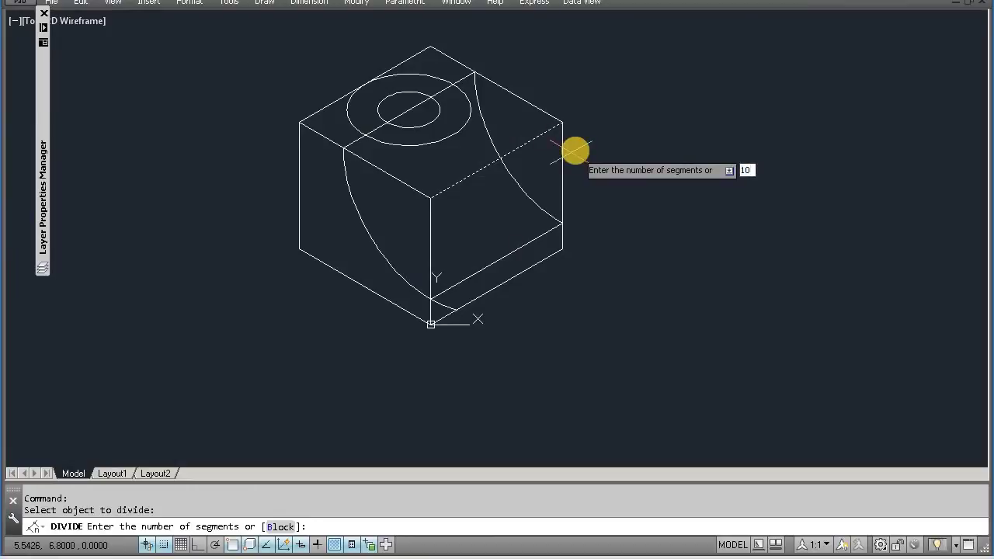
{"action": "key", "text": "Return"}
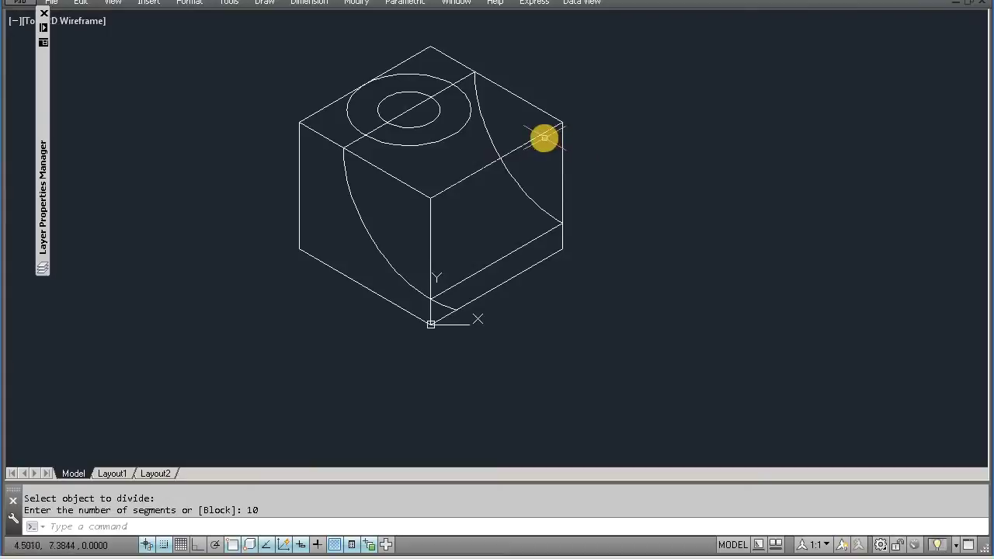
- Change the point style to the short vertical tick mark
{"action": "scroll", "coordinate": [543, 137], "scroll_direction": "up", "scroll_amount": 5}
{"action": "scroll", "coordinate": [543, 60], "scroll_direction": "down", "scroll_amount": 3}
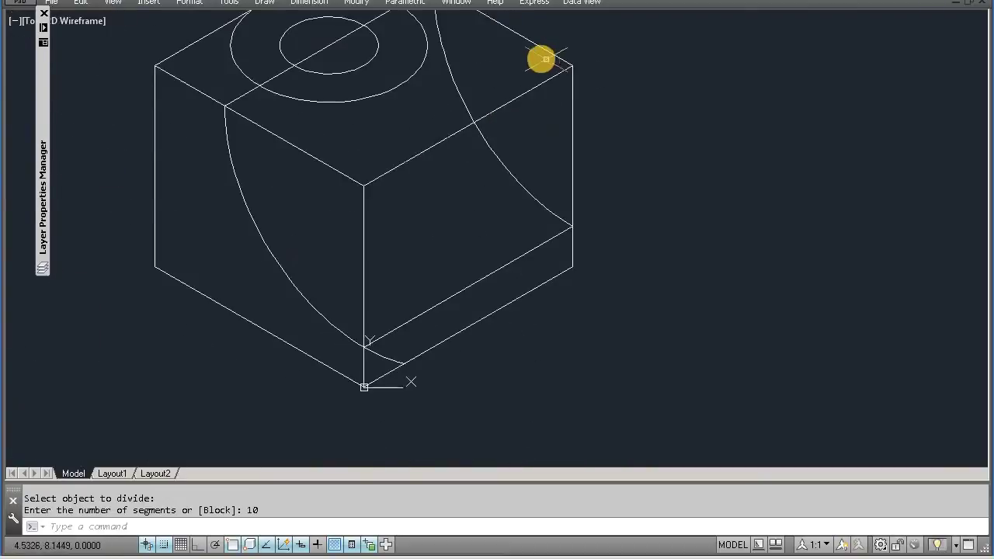
{"action": "scroll", "coordinate": [541, 57], "scroll_direction": "up", "scroll_amount": 4}
{"action": "scroll", "coordinate": [540, 58], "scroll_direction": "down", "scroll_amount": 3}
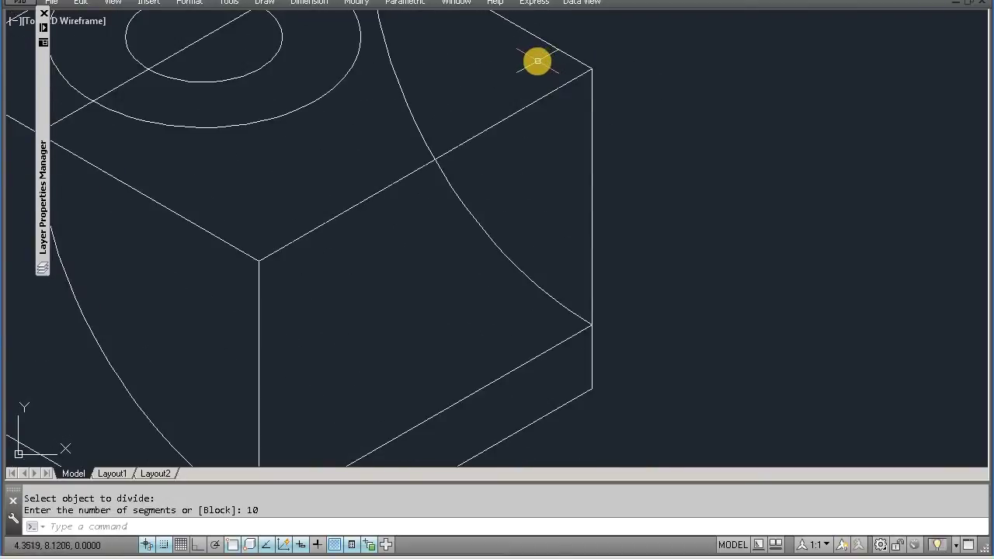
{"action": "scroll", "coordinate": [537, 60], "scroll_direction": "down", "scroll_amount": 2}
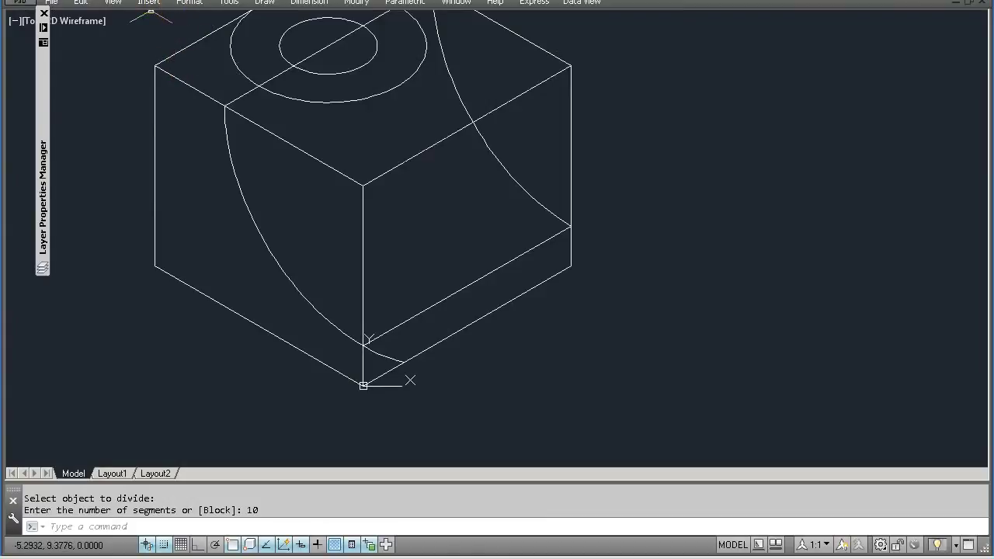
{"action": "left_click", "coordinate": [189, 3]}
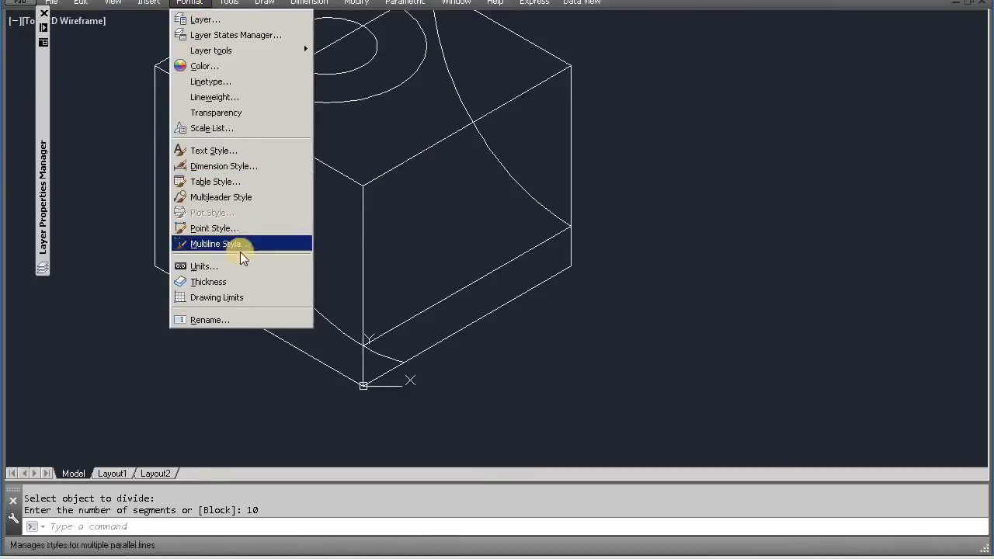
{"action": "left_click", "coordinate": [242, 226]}
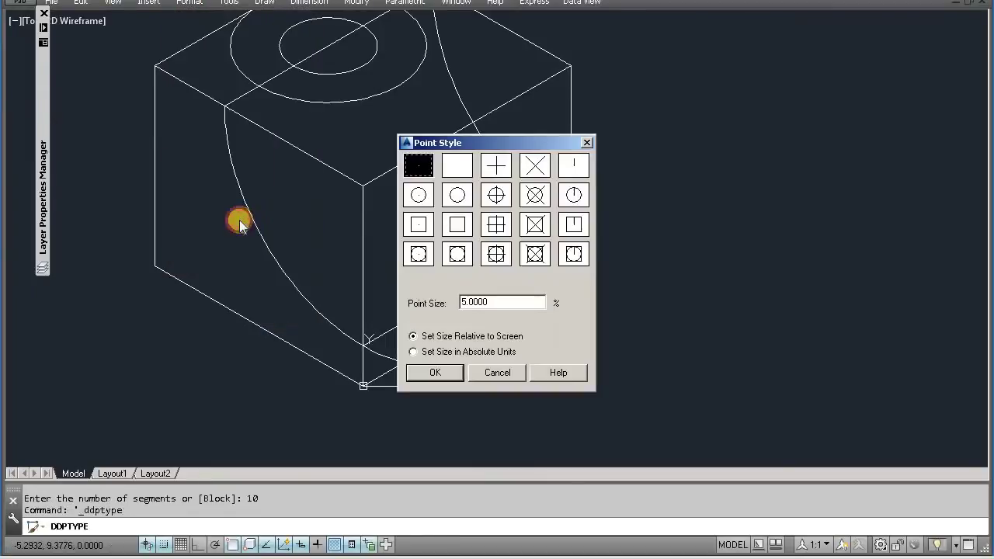
{"action": "left_click", "coordinate": [573, 165]}
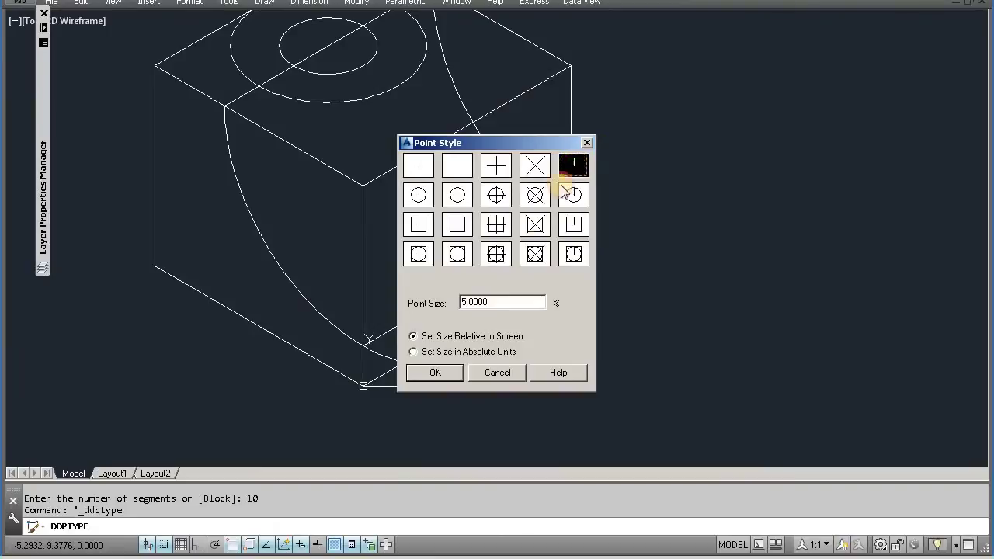
{"action": "left_click", "coordinate": [436, 371]}
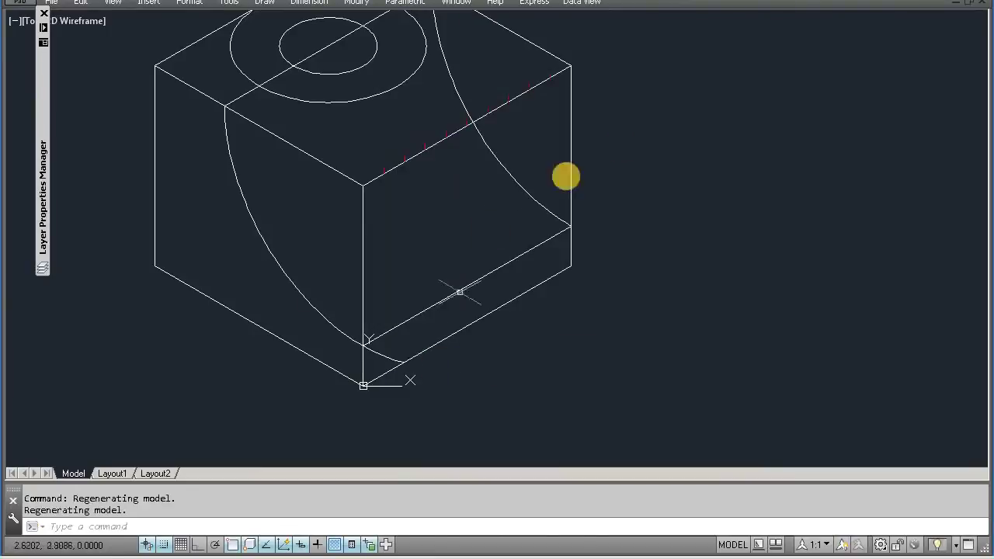
- Draw a line 4 units long at 150° across the top face, starting from the division point nearest the right corner
{"action": "middle_click_drag", "start_coordinate": [363, 135], "coordinate": [362, 210]}
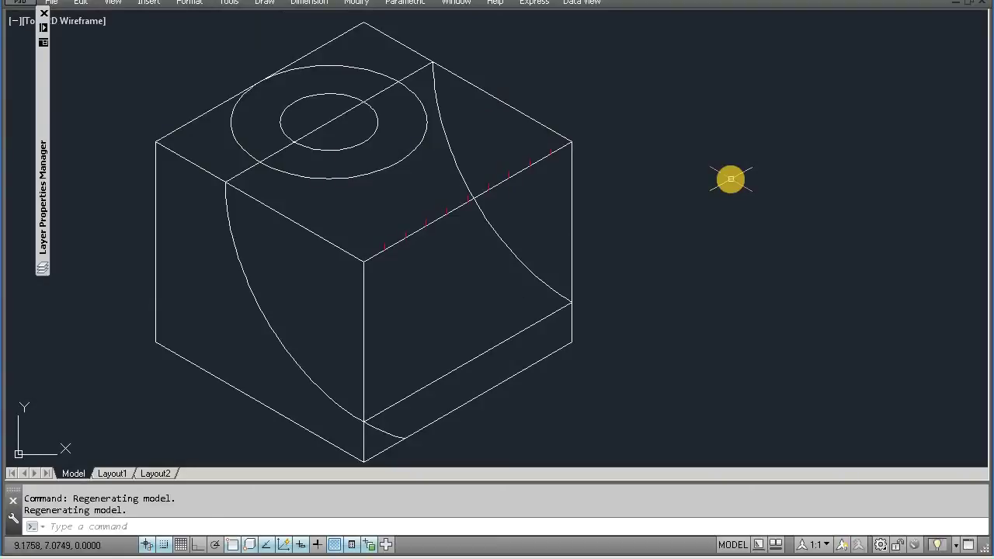
{"action": "type", "text": "l"}
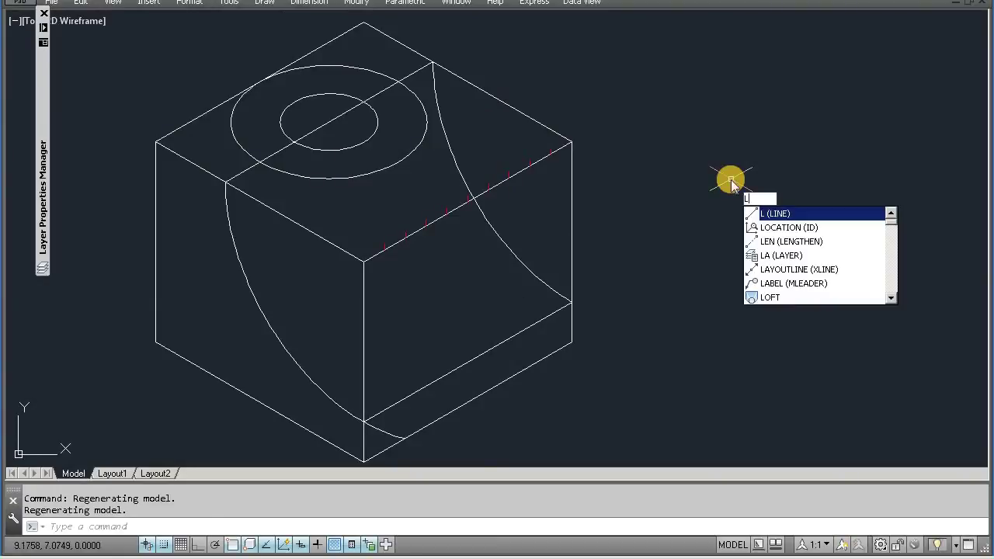
{"action": "key", "text": "Return"}
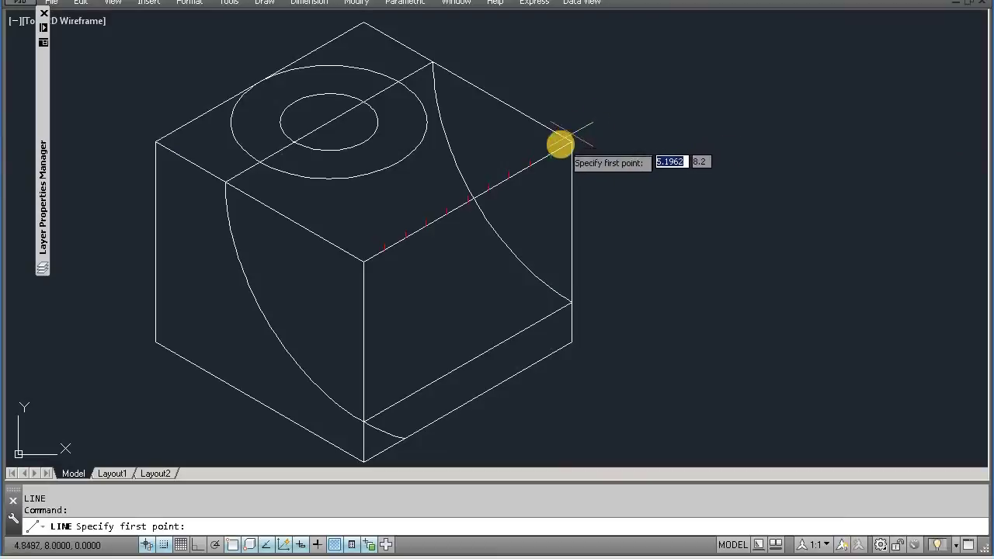
{"action": "left_click", "coordinate": [551, 155]}
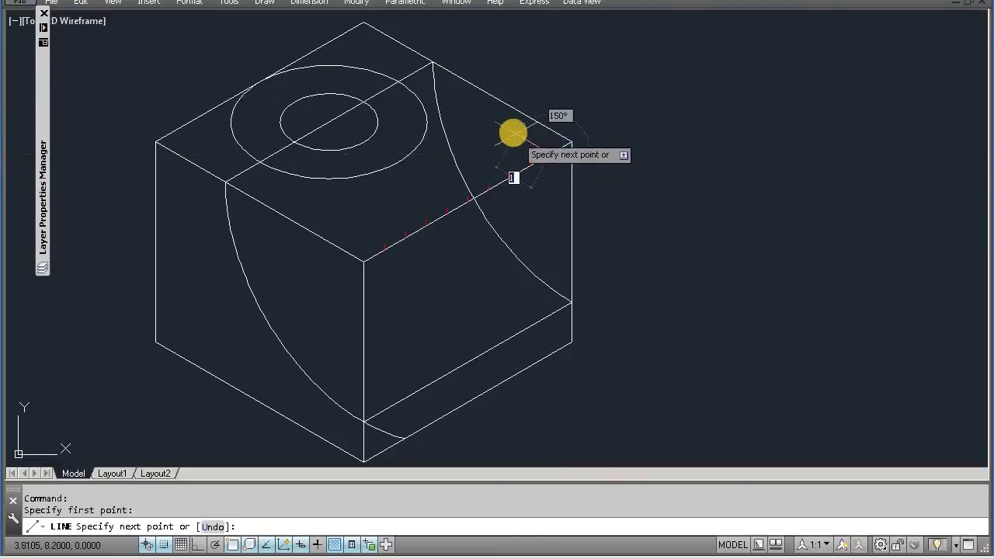
{"action": "type", "text": "4"}
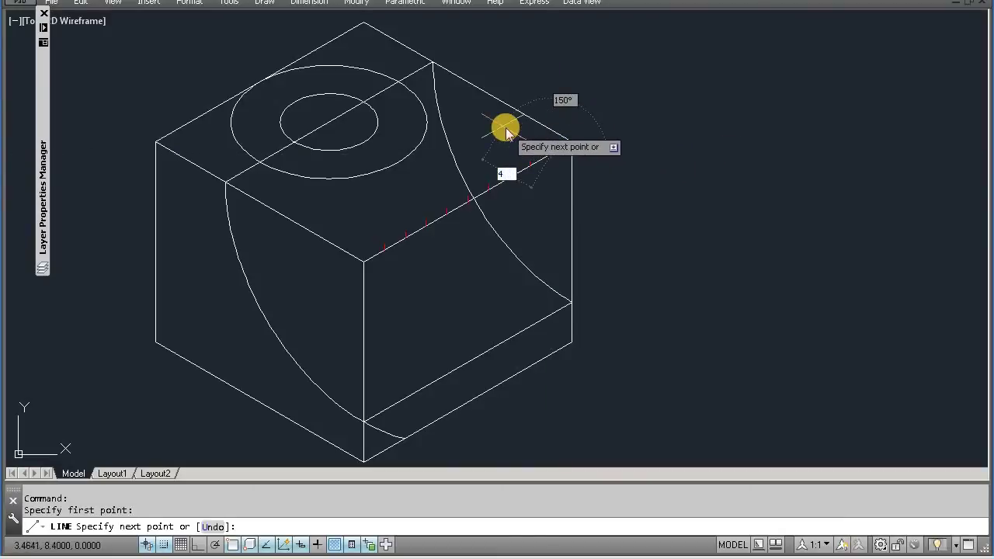
{"action": "key", "text": "Tab"}
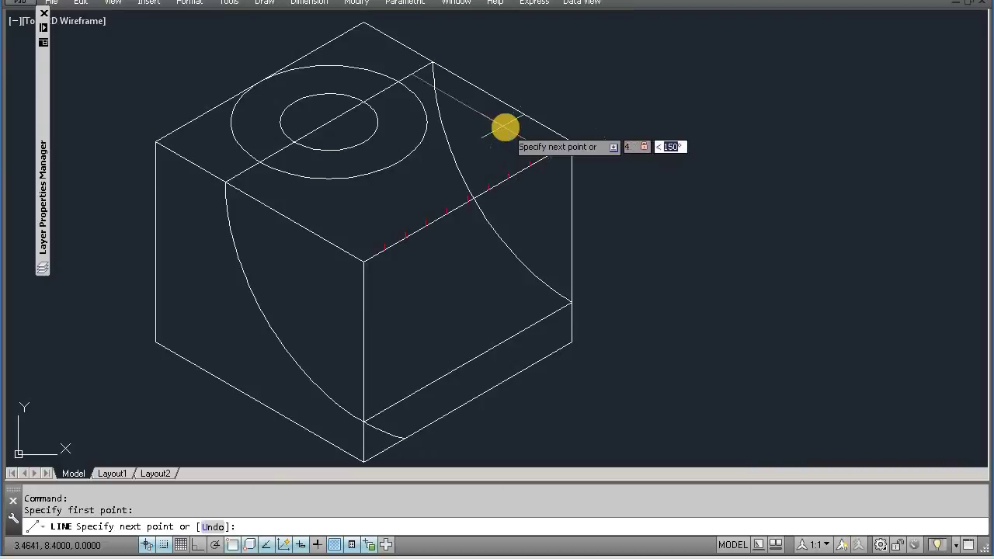
{"action": "type", "text": "150"}
{"action": "key", "text": "Return"}
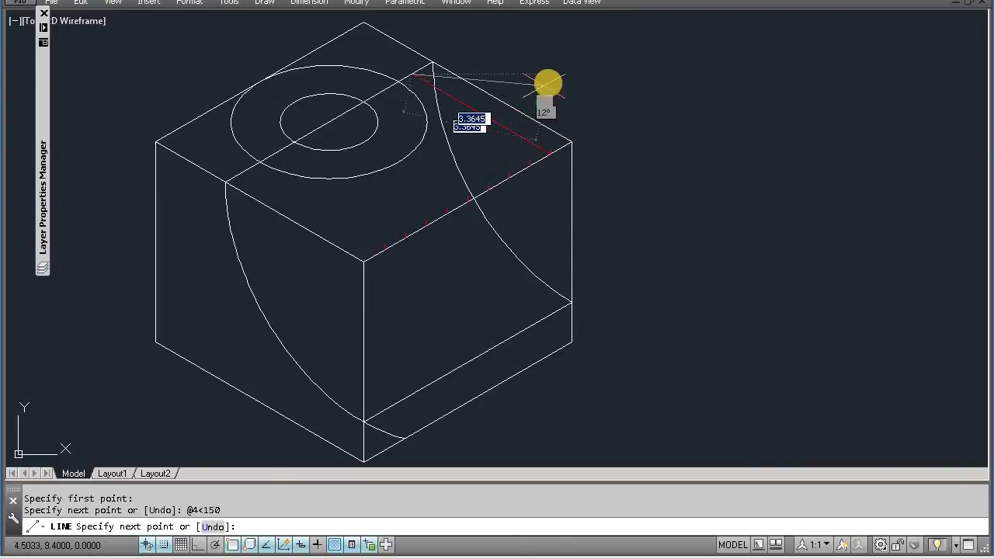
{"action": "key", "text": "Return"}
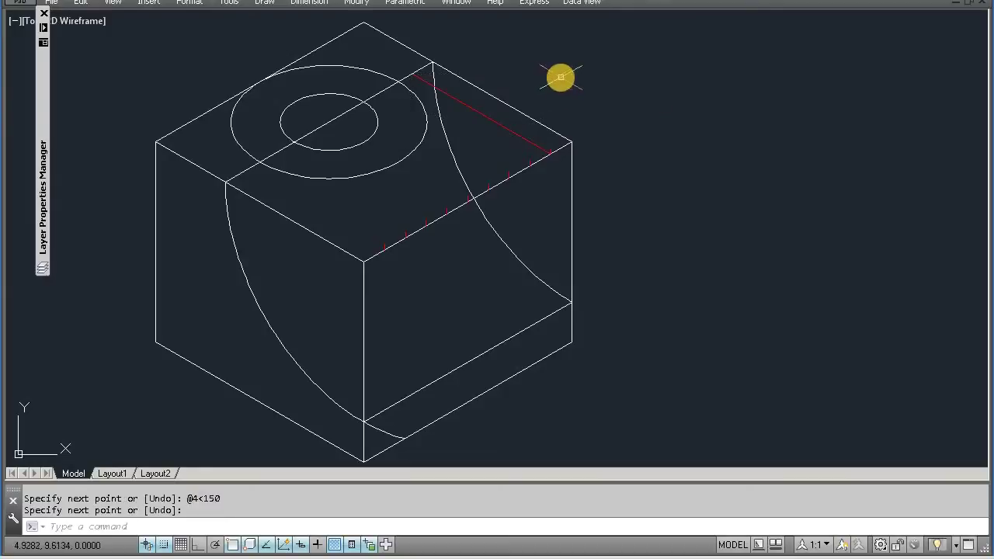
- Try to copy the red line from its endpoint on the divided edge to the next division point, using a Node snap
{"action": "type", "text": "c"}
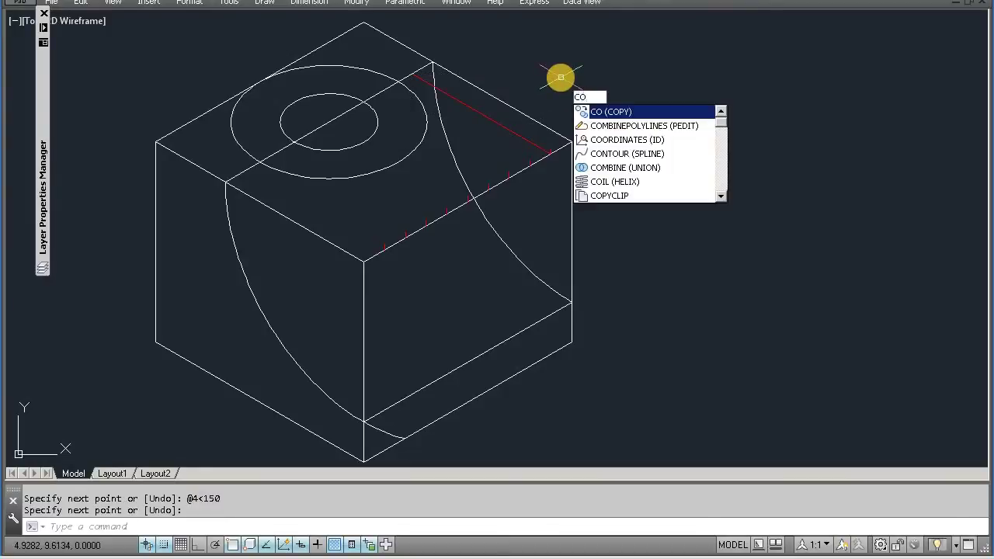
{"action": "key", "text": "Return"}
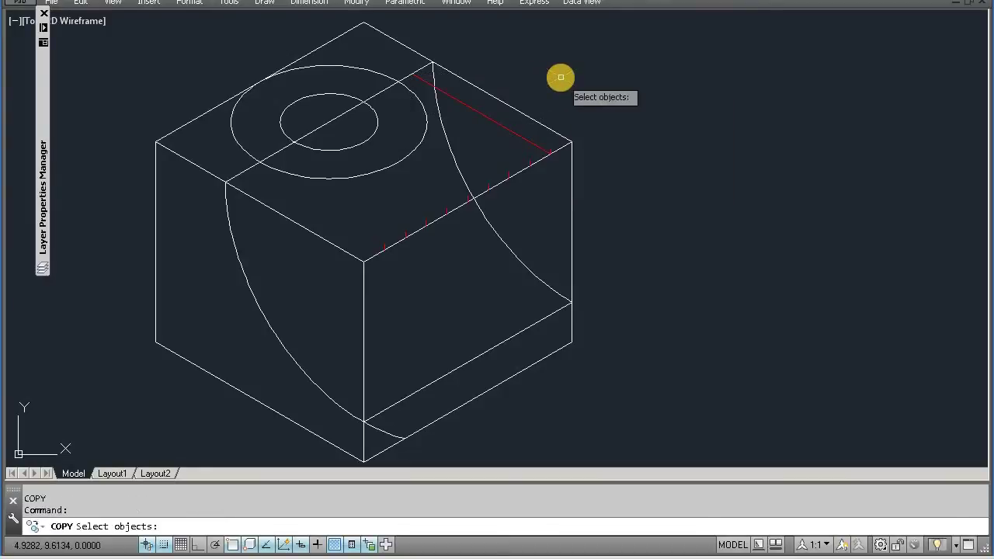
{"action": "left_click", "coordinate": [507, 127]}
{"action": "key", "text": "Return"}
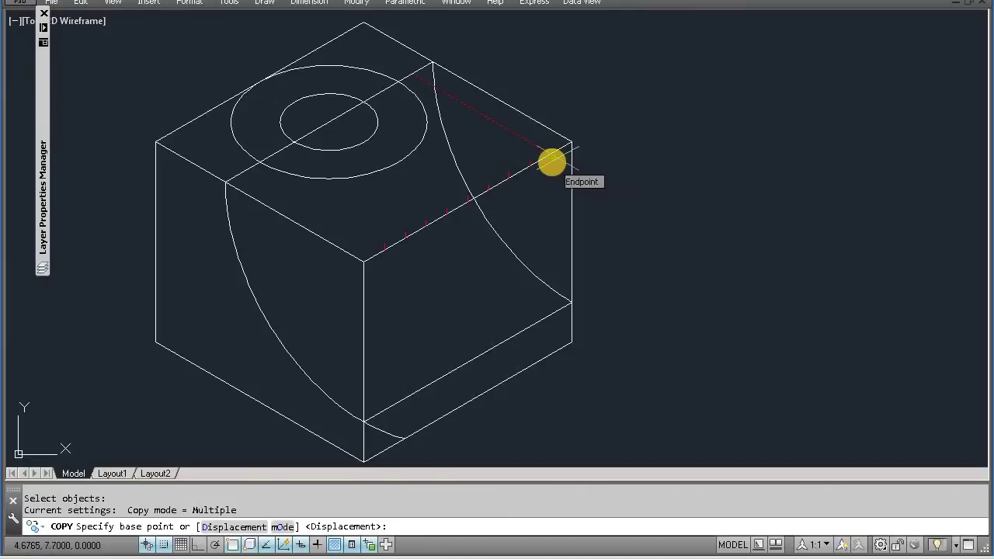
{"action": "left_click", "coordinate": [552, 162]}
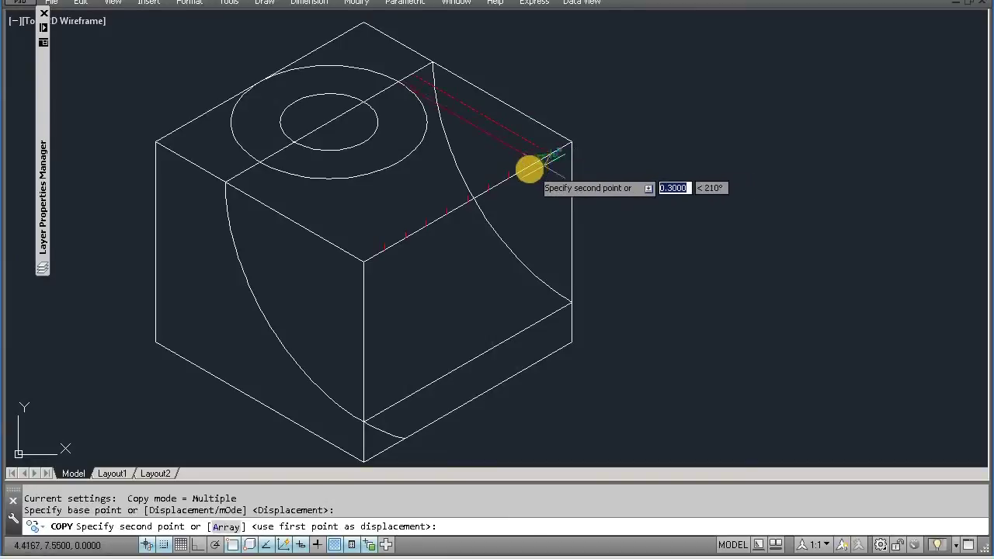
{"action": "scroll", "coordinate": [528, 163], "scroll_direction": "up", "scroll_amount": 3}
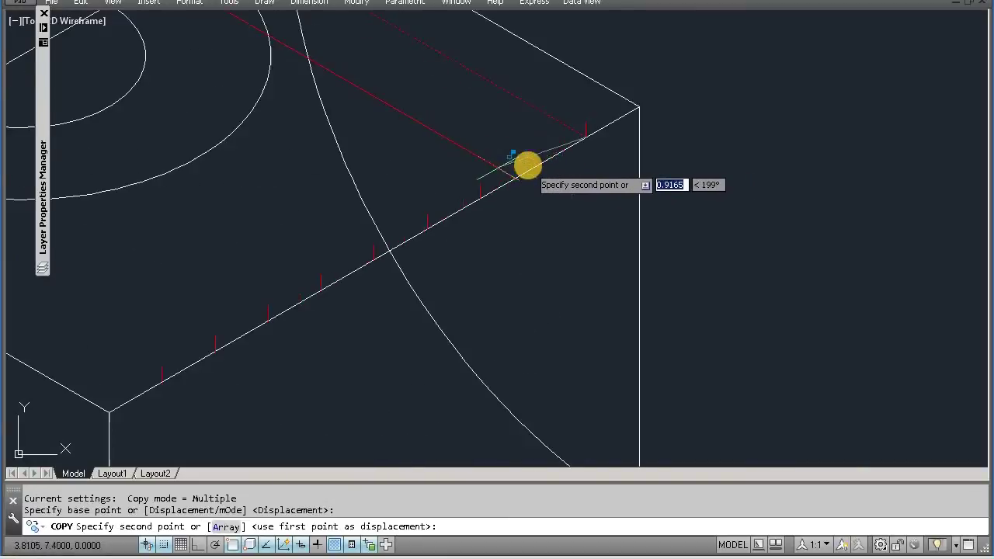
{"action": "scroll", "coordinate": [536, 162], "scroll_direction": "down", "scroll_amount": 2}
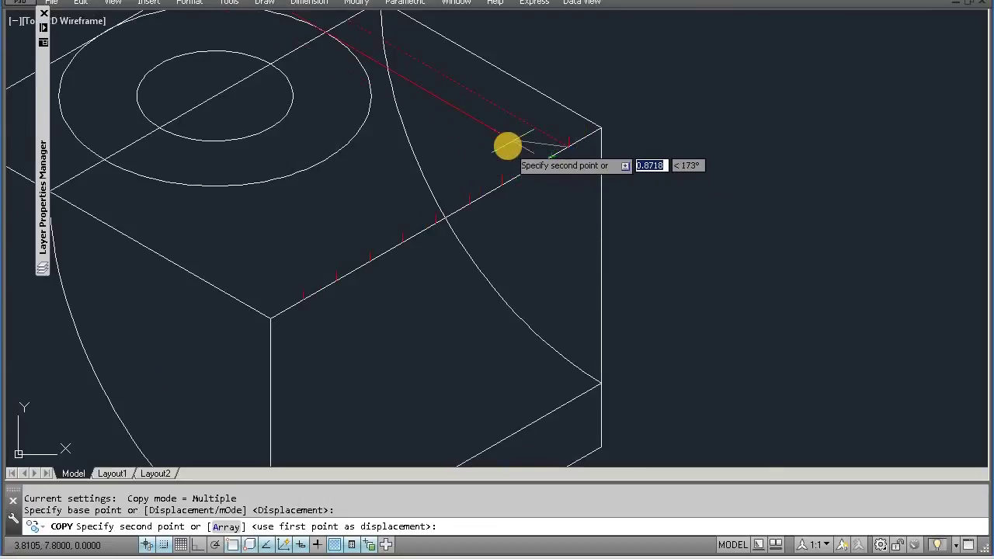
{"action": "type", "text": "nod"}
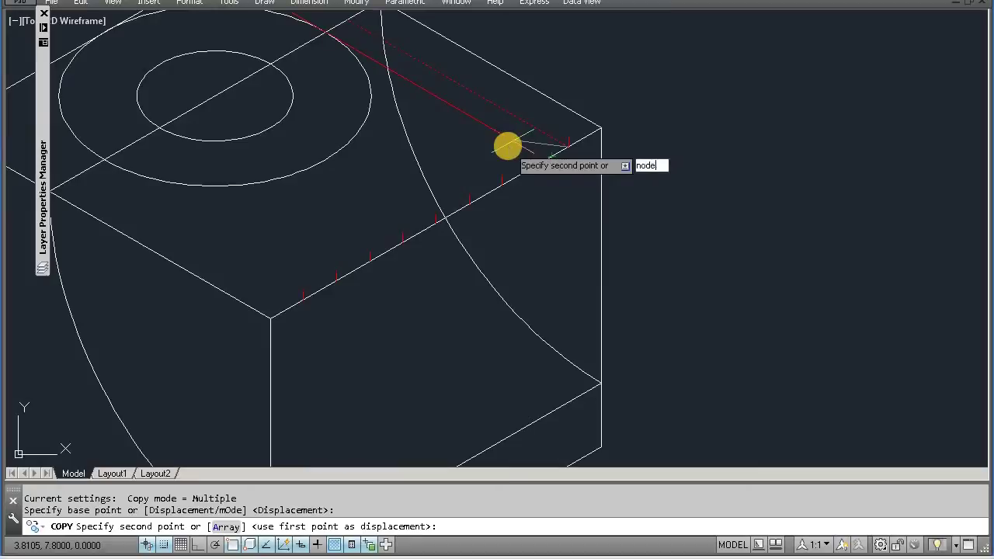
{"action": "type", "text": "e"}
{"action": "key", "text": "Return"}
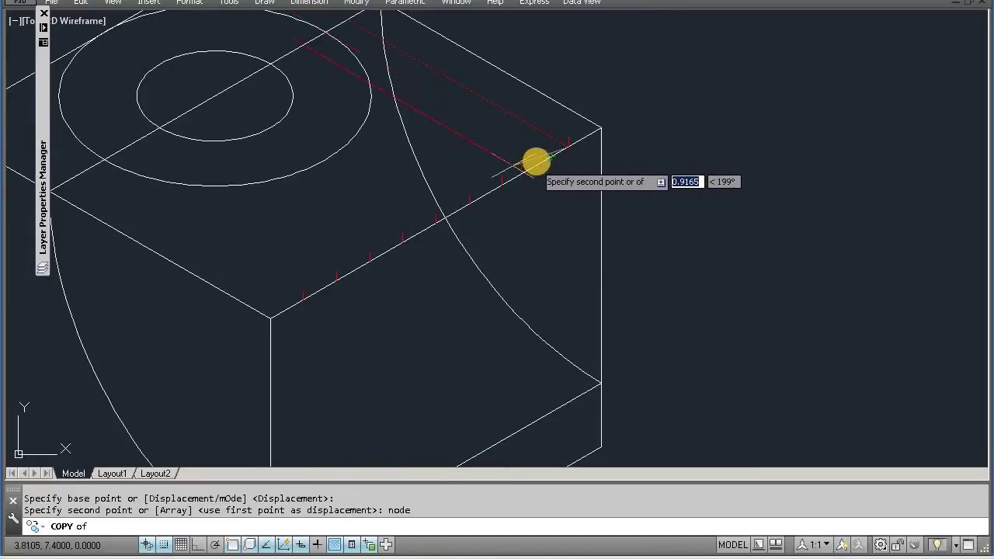
{"action": "left_click", "coordinate": [536, 160]}
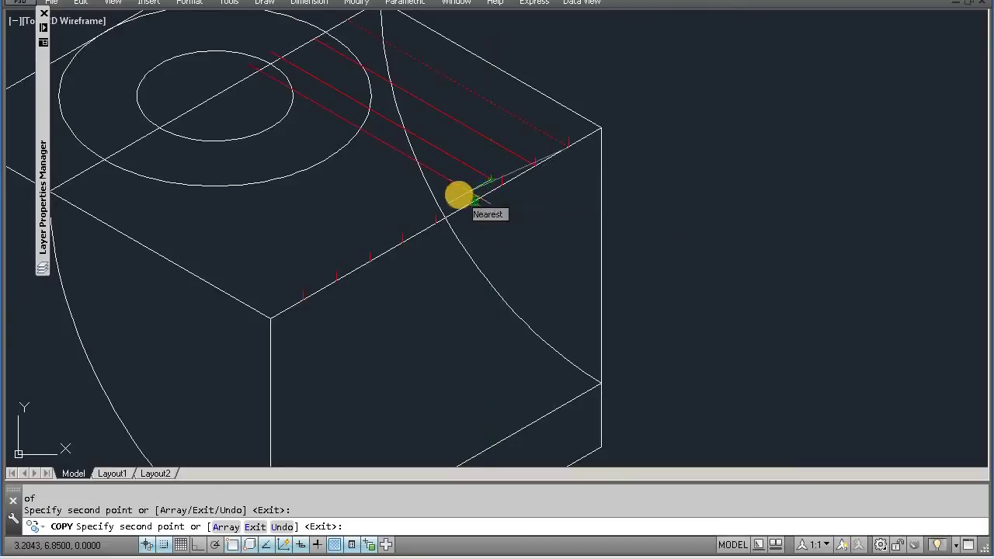
- Try to copy the red line to further division points along the edge using a Node snap, and undo the copies
{"action": "type", "text": "n"}
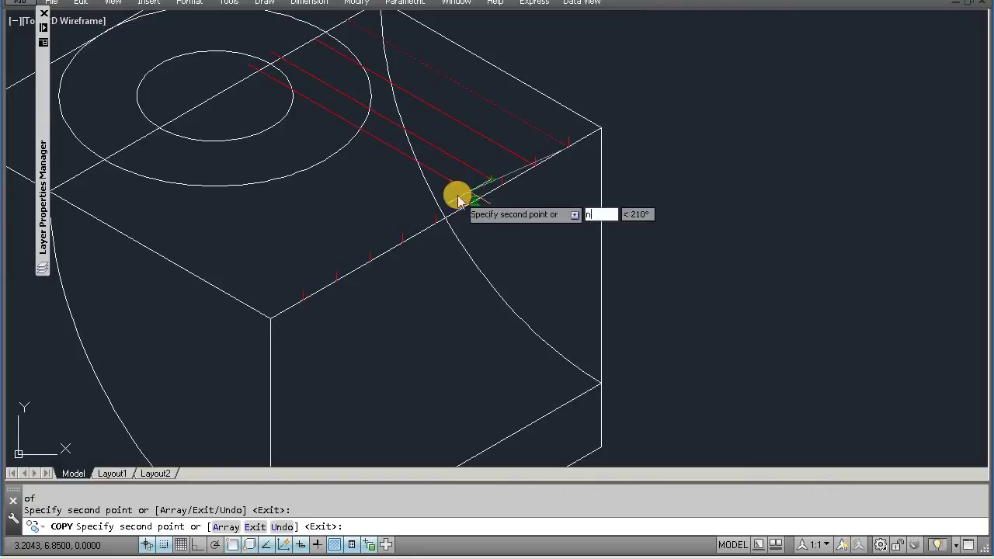
{"action": "type", "text": "ode"}
{"action": "key", "text": "Return"}
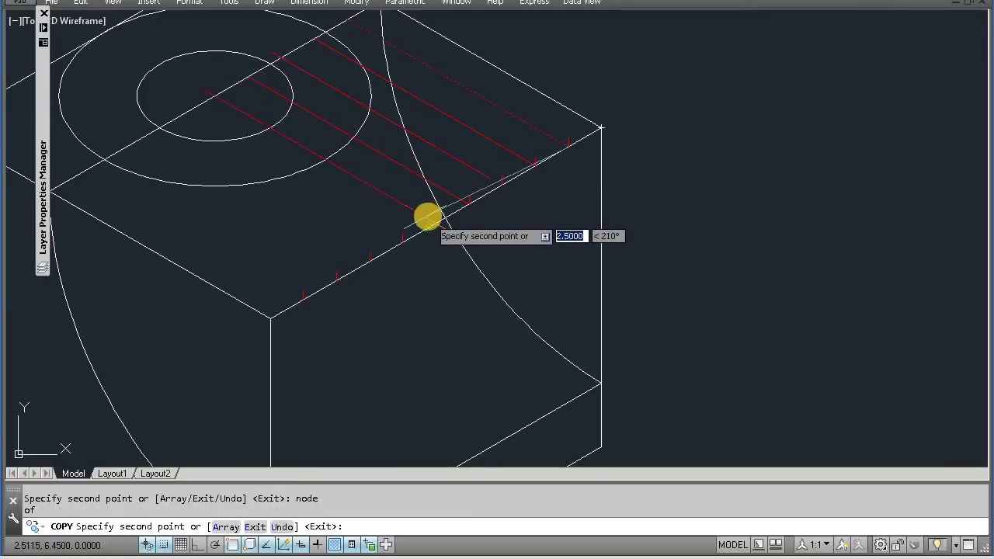
{"action": "left_click", "coordinate": [414, 226]}
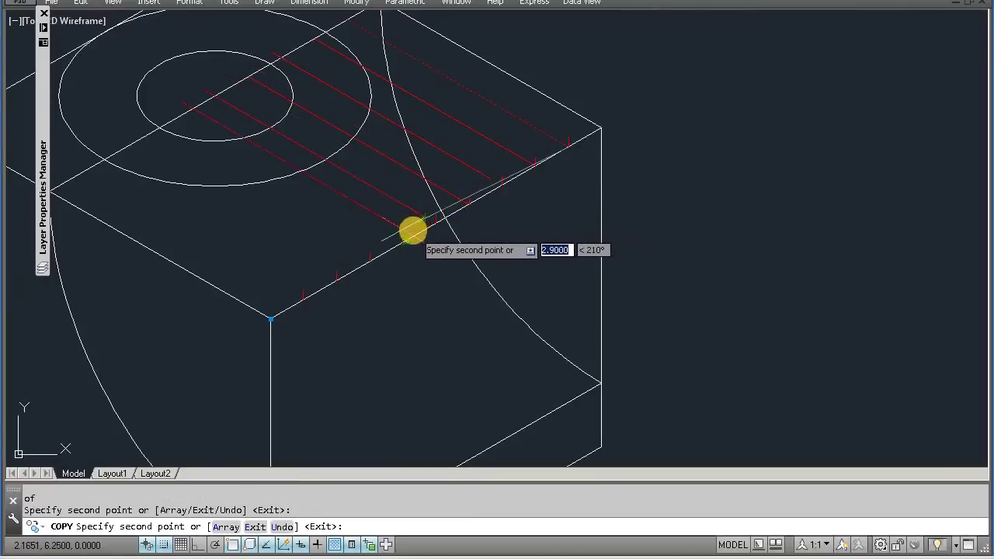
{"action": "left_click", "coordinate": [414, 229]}
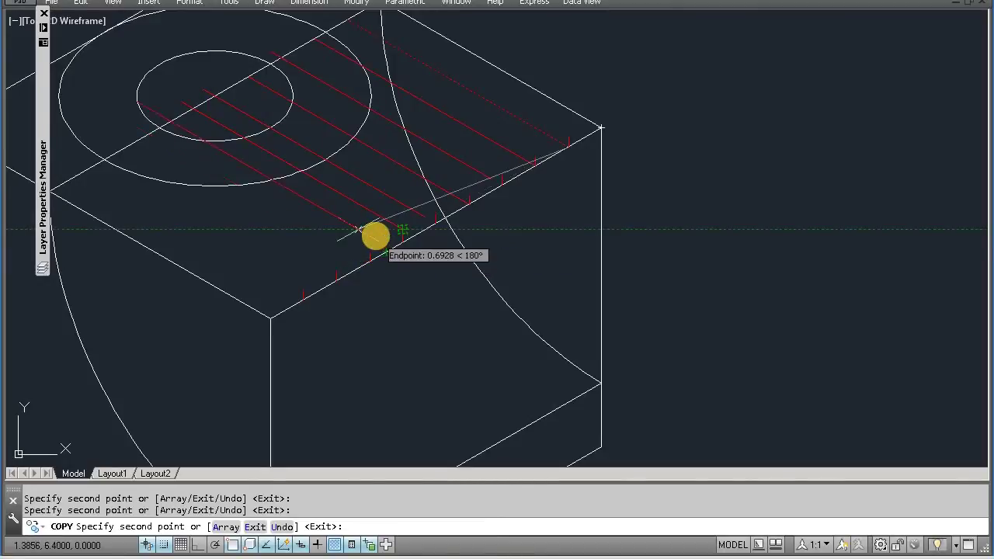
{"action": "key", "text": "Return"}
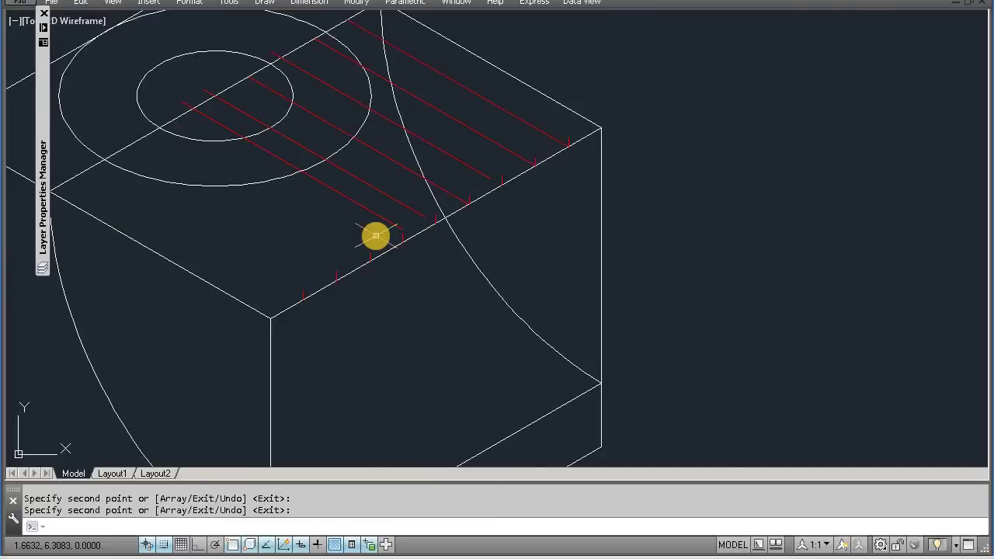
{"action": "key", "text": "ctrl+z"}
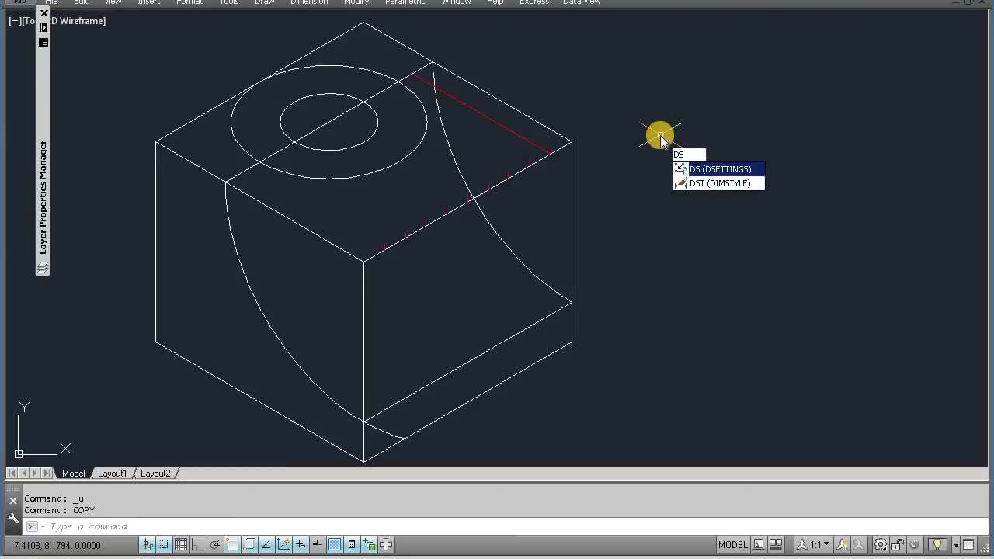
- Clear all running object snap modes and enable only the Node snap
{"action": "key", "text": "Return"}
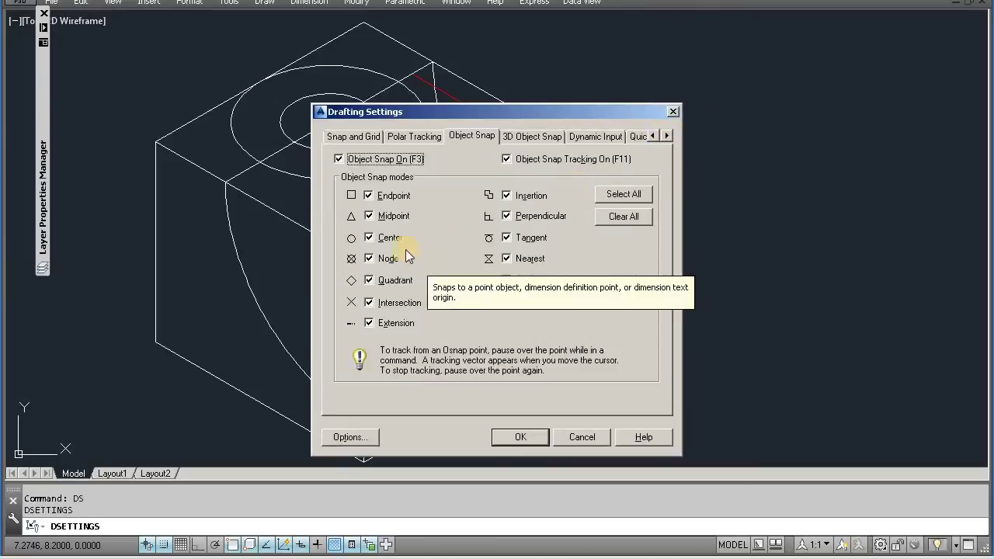
{"action": "left_click", "coordinate": [623, 217]}
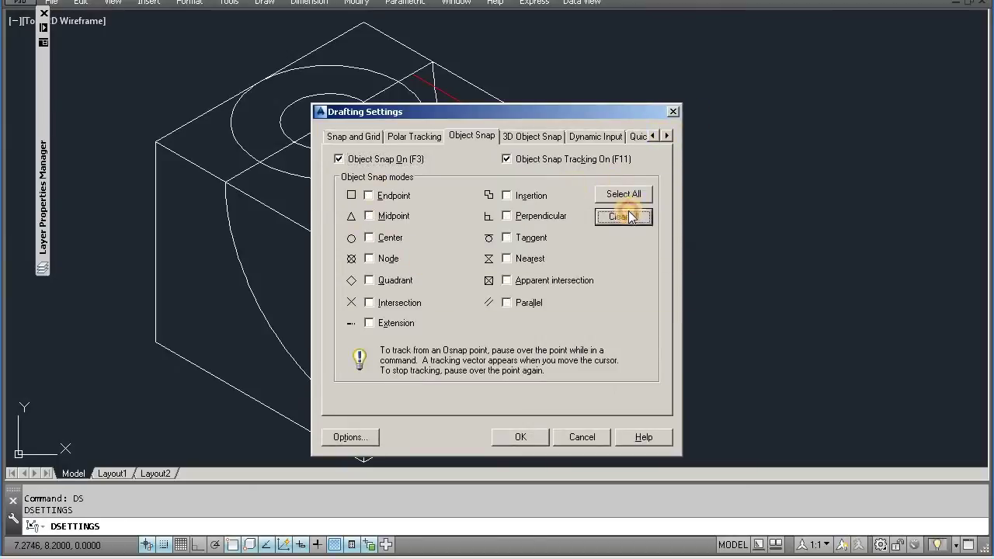
{"action": "left_click", "coordinate": [369, 259]}
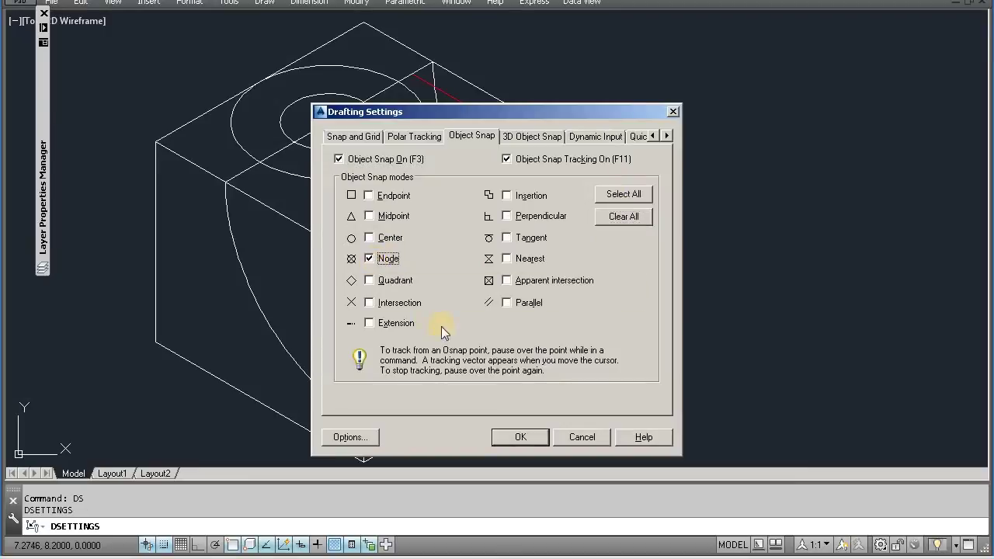
{"action": "left_click", "coordinate": [520, 438]}
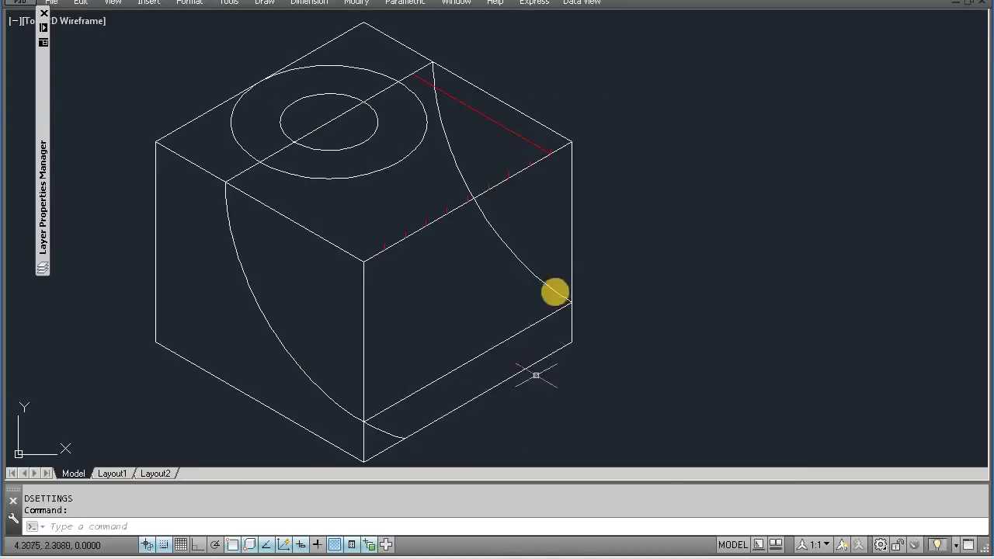
- Copy the red line from its division point to each of the remaining division points along the top face's divided edge
{"action": "type", "text": "c"}
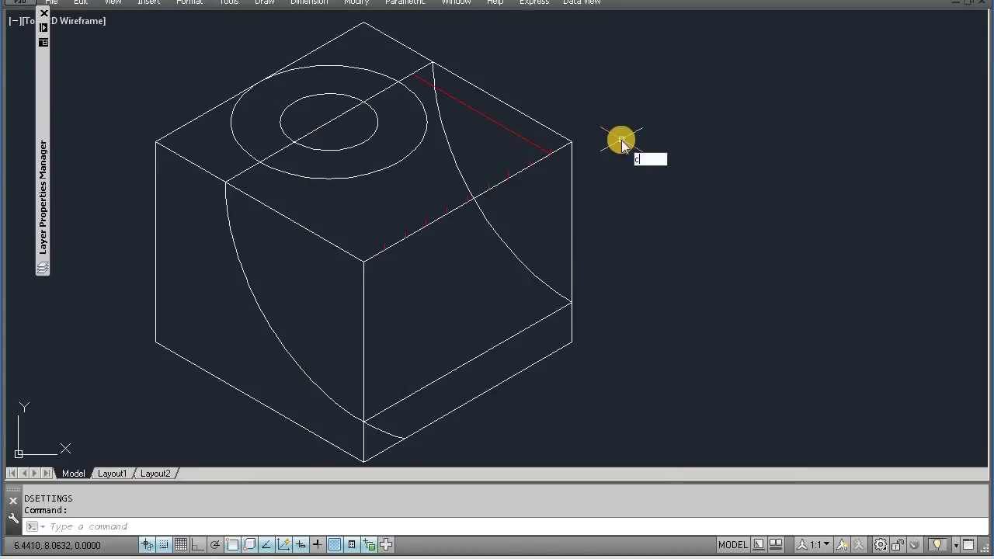
{"action": "type", "text": "o"}
{"action": "key", "text": "Return"}
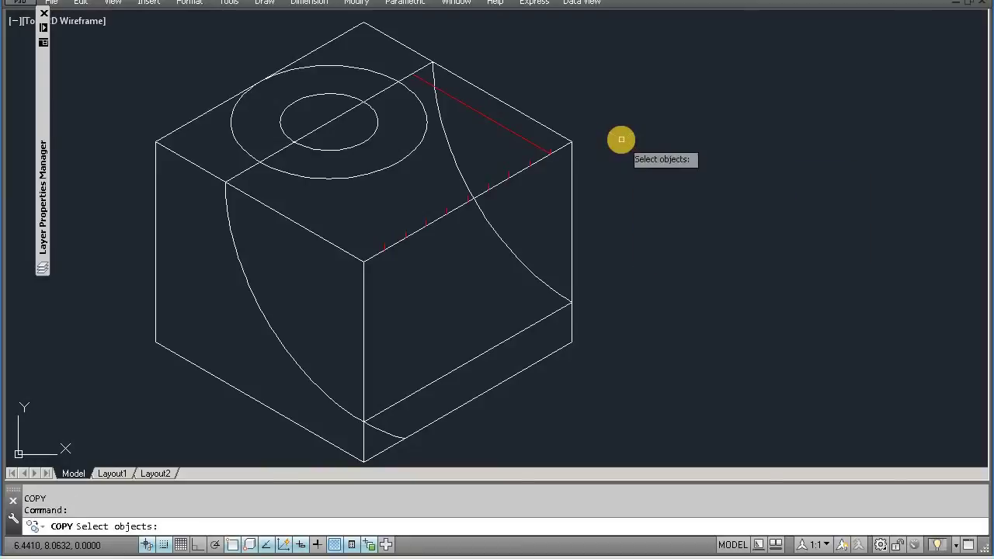
{"action": "left_click", "coordinate": [534, 142]}
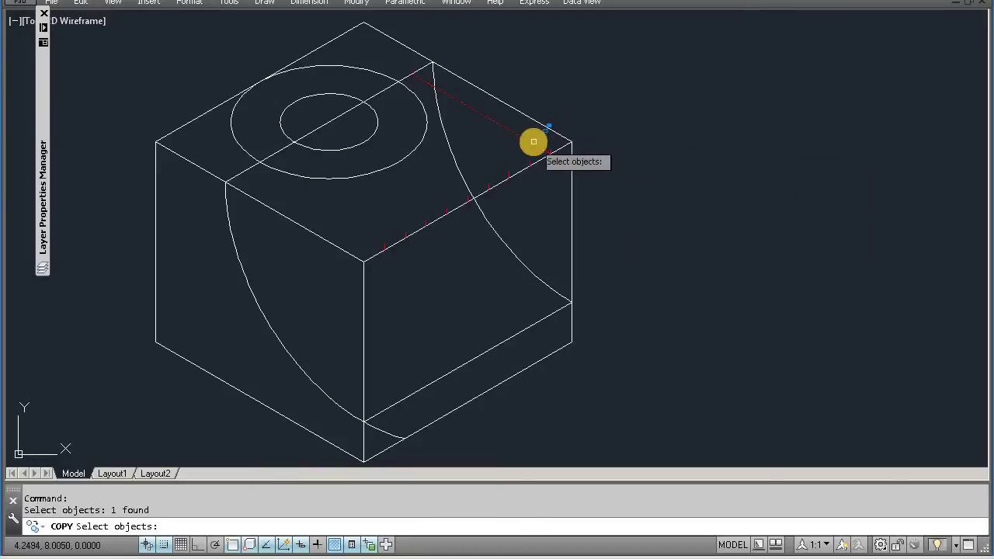
{"action": "key", "text": "Return"}
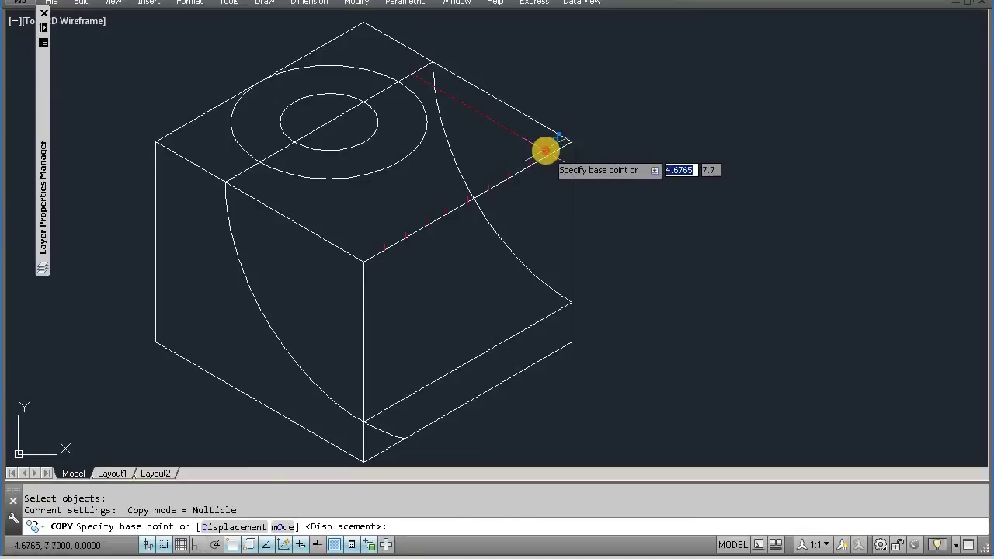
{"action": "left_click", "coordinate": [545, 151]}
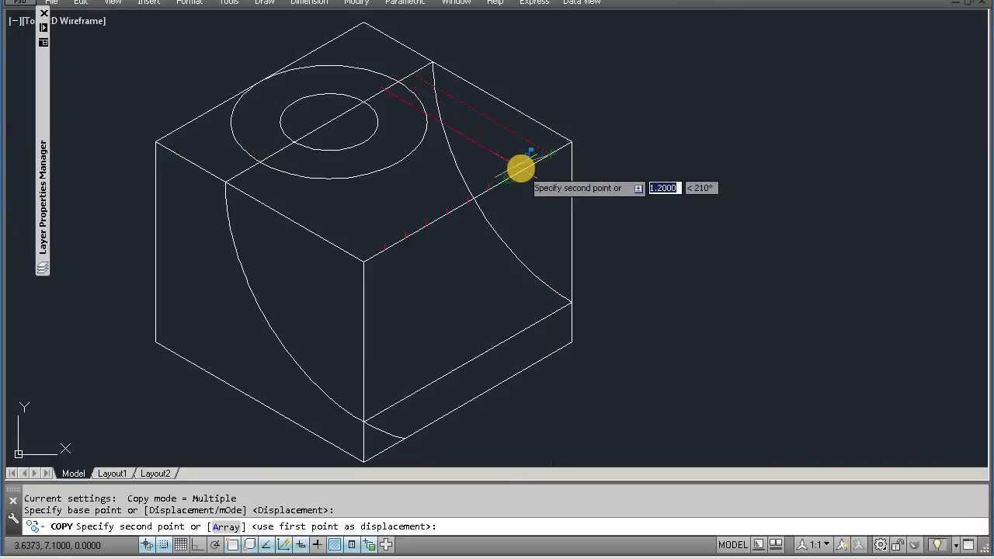
{"action": "left_click", "coordinate": [520, 167]}
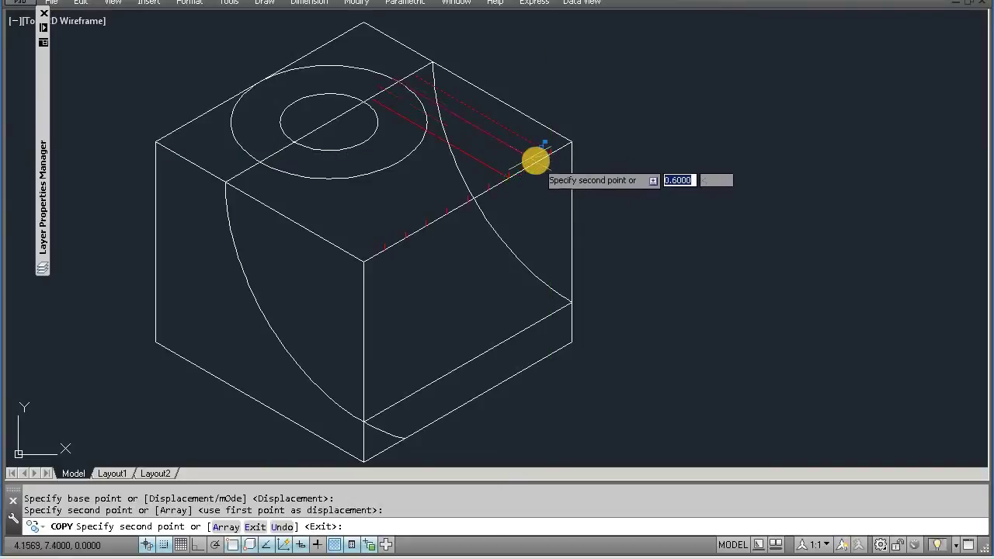
{"action": "left_click", "coordinate": [533, 163]}
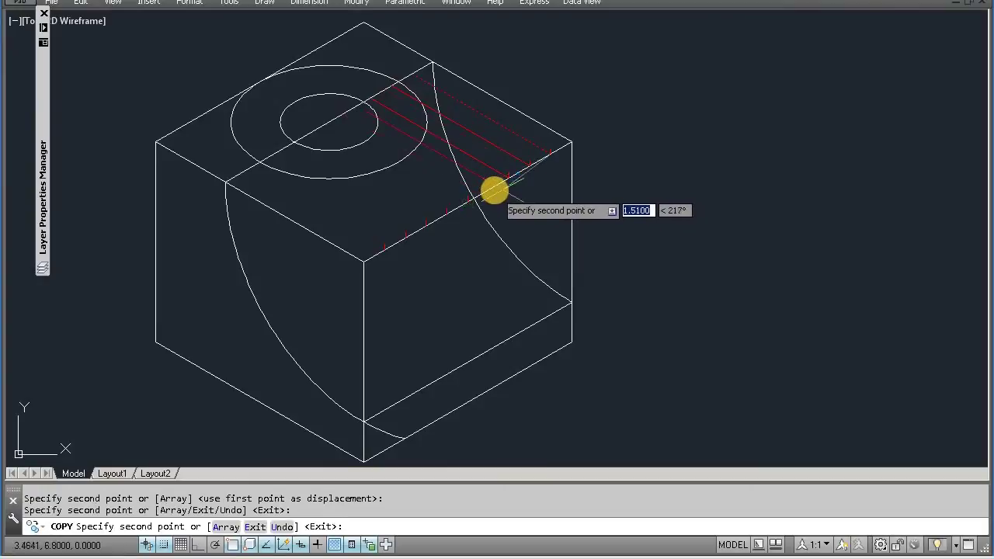
{"action": "left_click", "coordinate": [476, 190]}
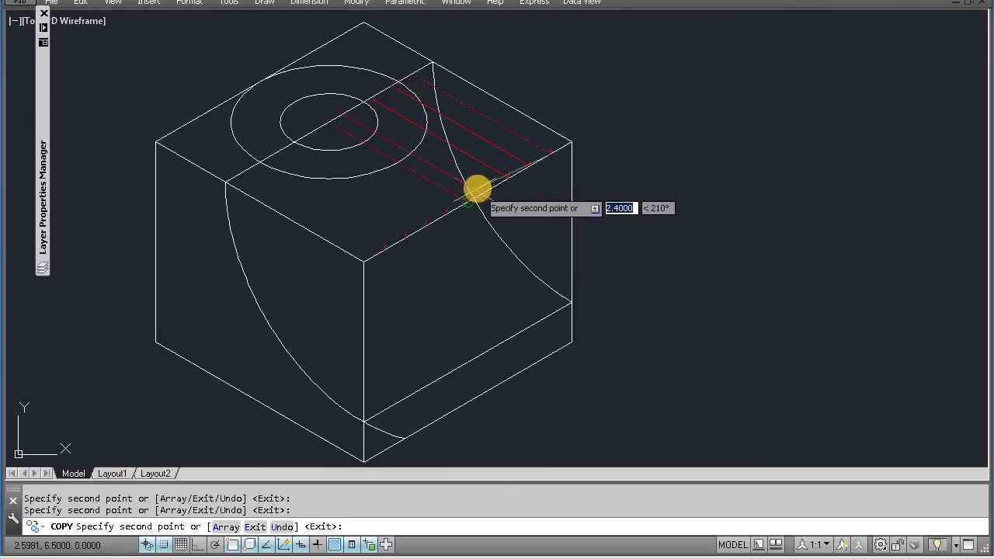
{"action": "left_click", "coordinate": [486, 185]}
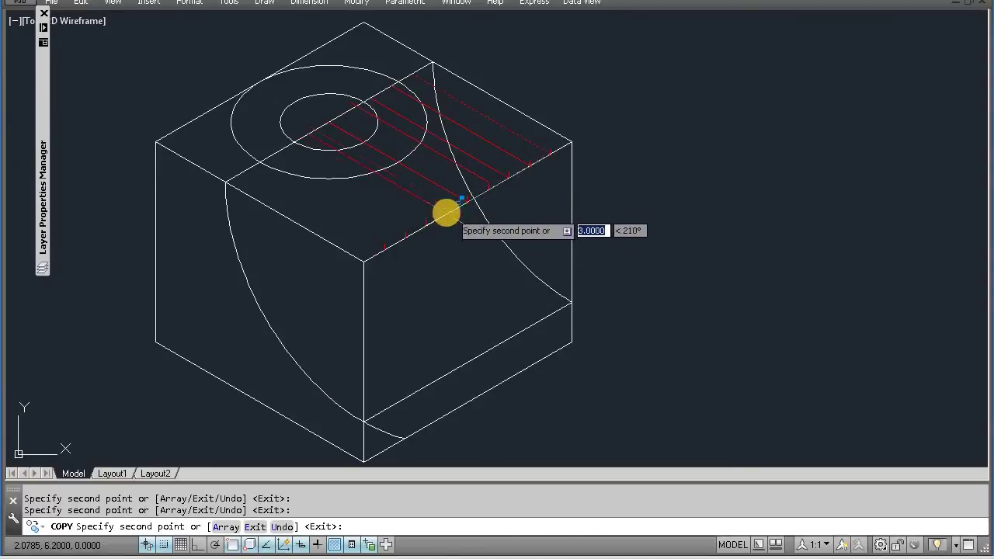
{"action": "left_click", "coordinate": [438, 217]}
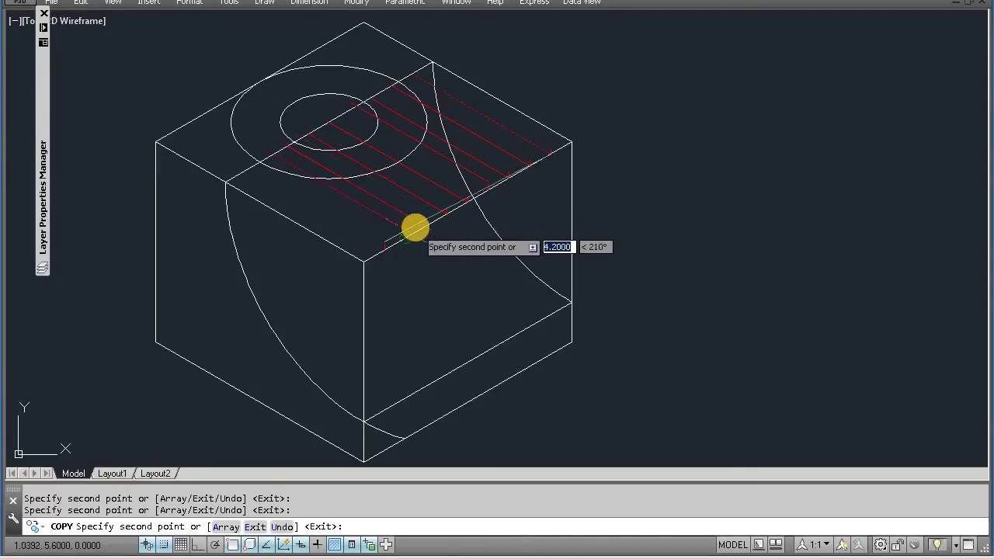
{"action": "left_click", "coordinate": [414, 227]}
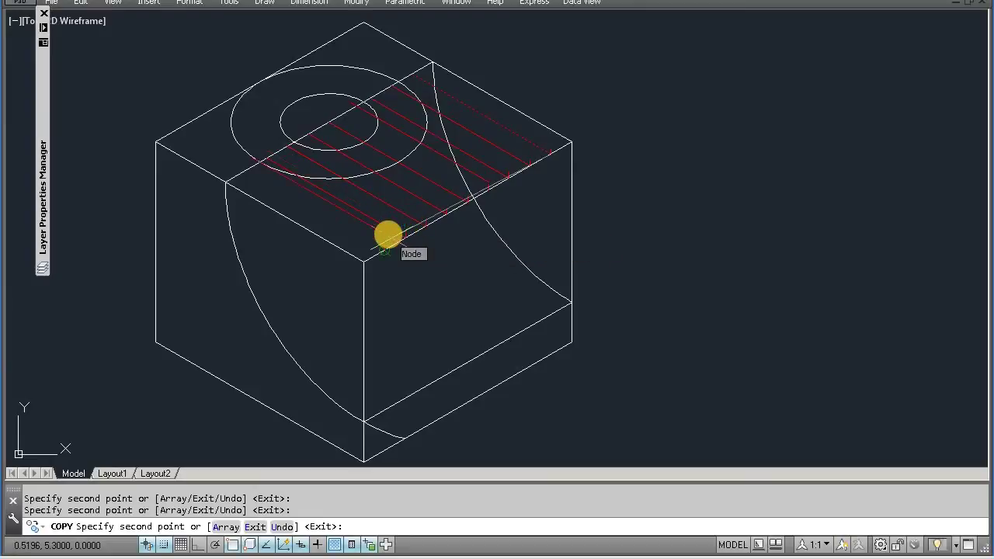
{"action": "left_click", "coordinate": [387, 235]}
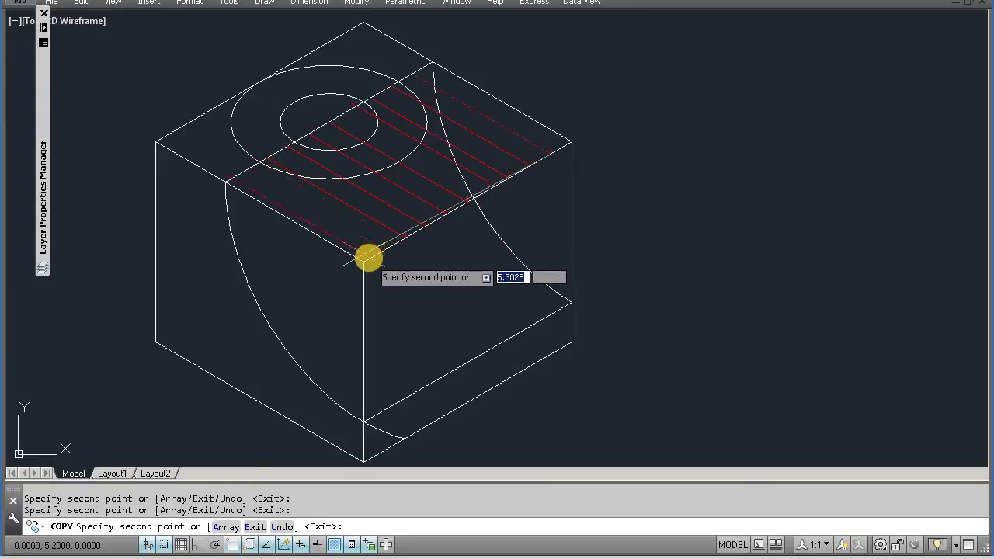
{"action": "left_click", "coordinate": [384, 250]}
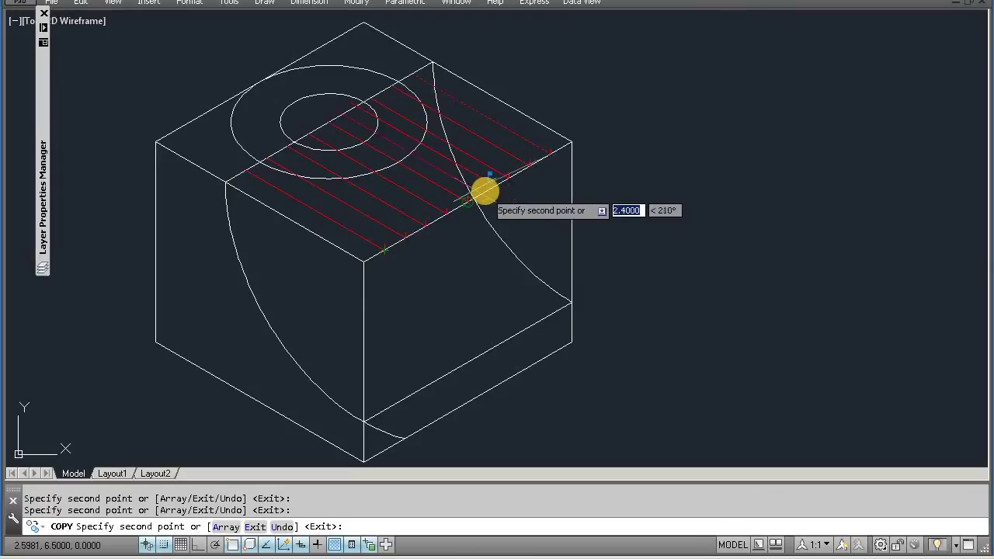
{"action": "left_click", "coordinate": [488, 190]}
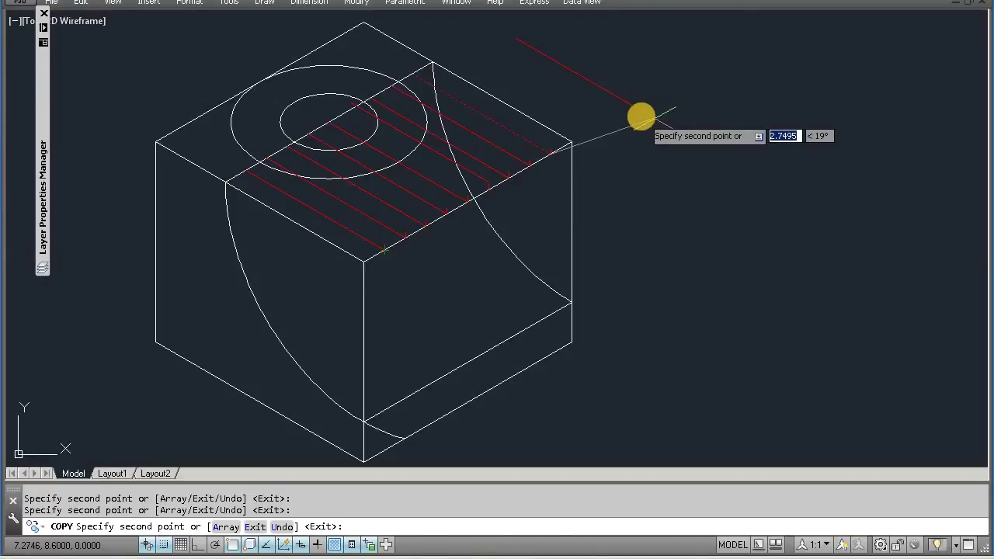
{"action": "key", "text": "Return"}
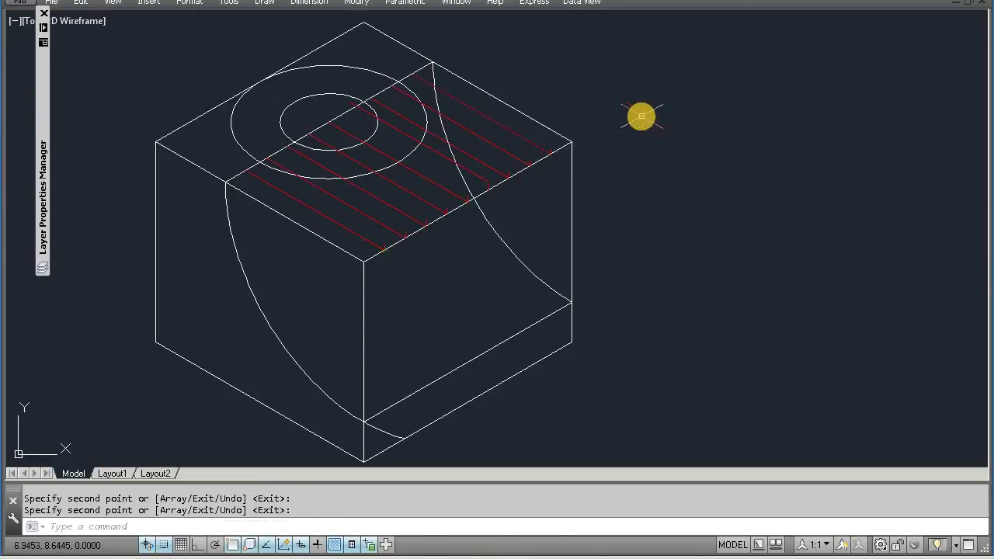
- Try to move the misaligned red line, third from the right corner, onto its division point using the Node snap
{"action": "type", "text": "m"}
{"action": "key", "text": "Return"}
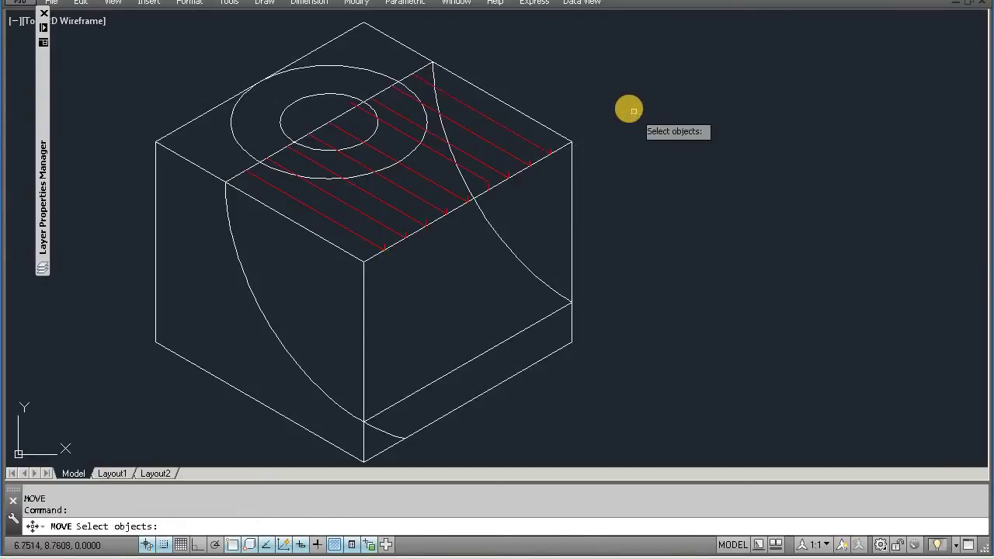
{"action": "left_click", "coordinate": [477, 172]}
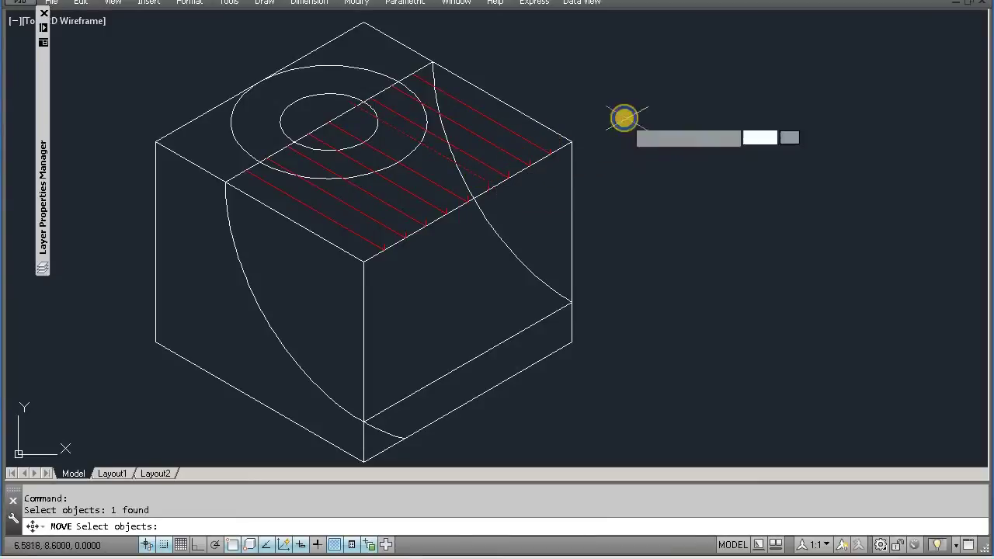
{"action": "key", "text": "Return"}
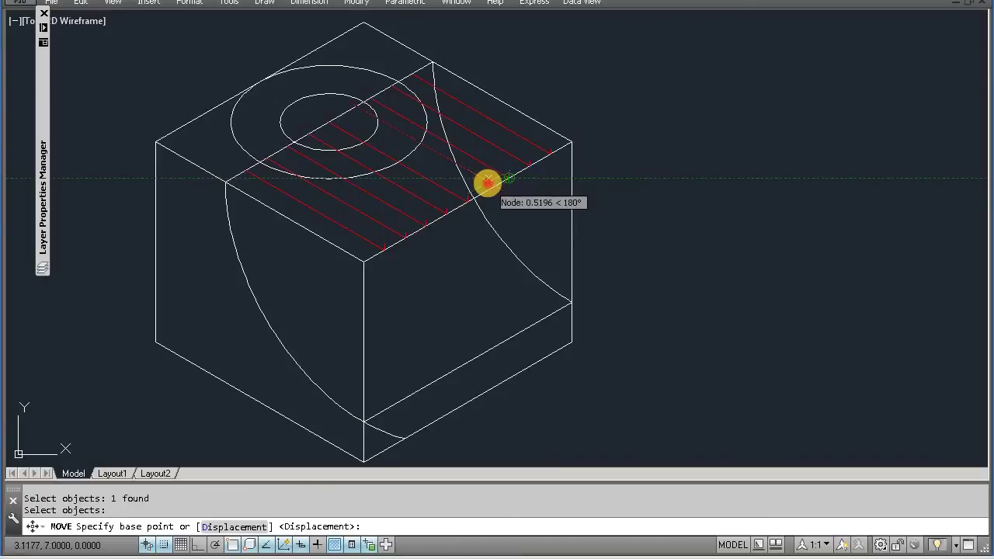
{"action": "left_click", "coordinate": [487, 183]}
{"action": "left_click", "coordinate": [481, 186]}
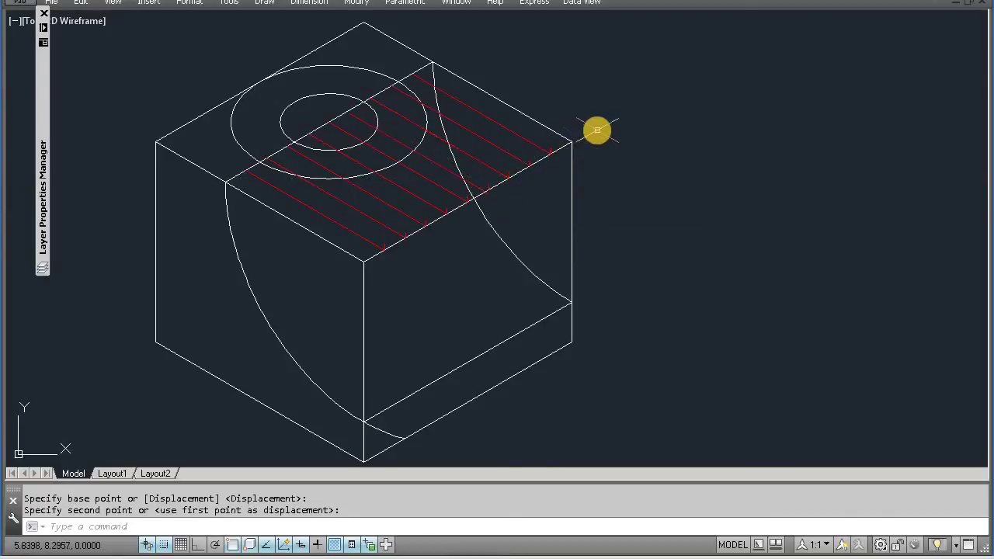
- Try to move the misaligned red line again, using a one-time Endpoint snap for the base point
{"action": "key", "text": "Return"}
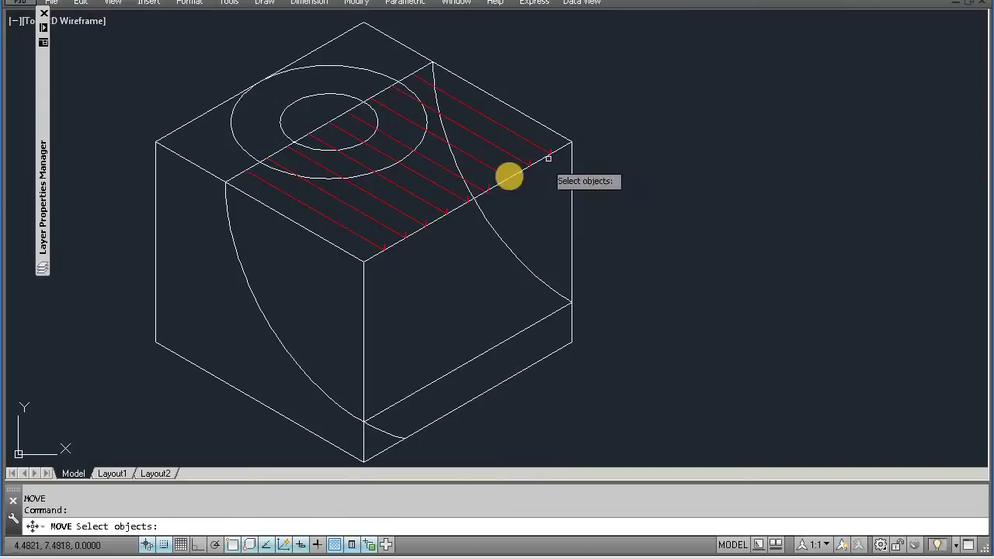
{"action": "scroll", "coordinate": [487, 191], "scroll_direction": "up", "scroll_amount": 5}
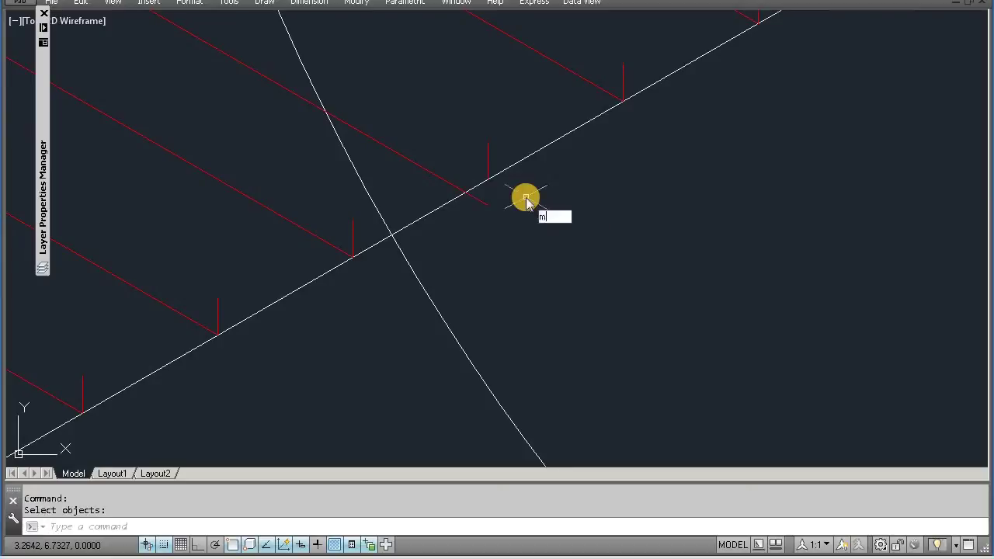
{"action": "left_click", "coordinate": [435, 173]}
{"action": "key", "text": "Return"}
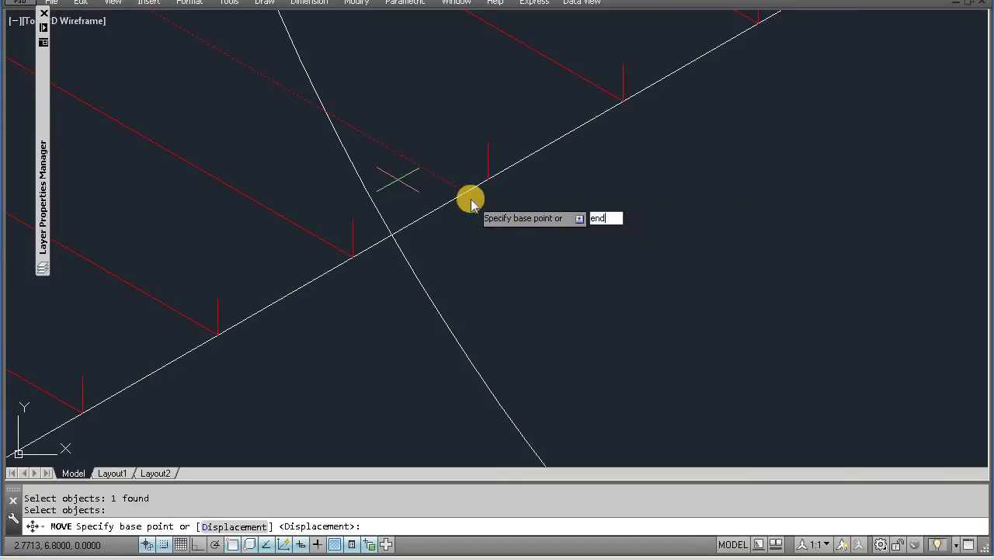
{"action": "key", "text": "Return"}
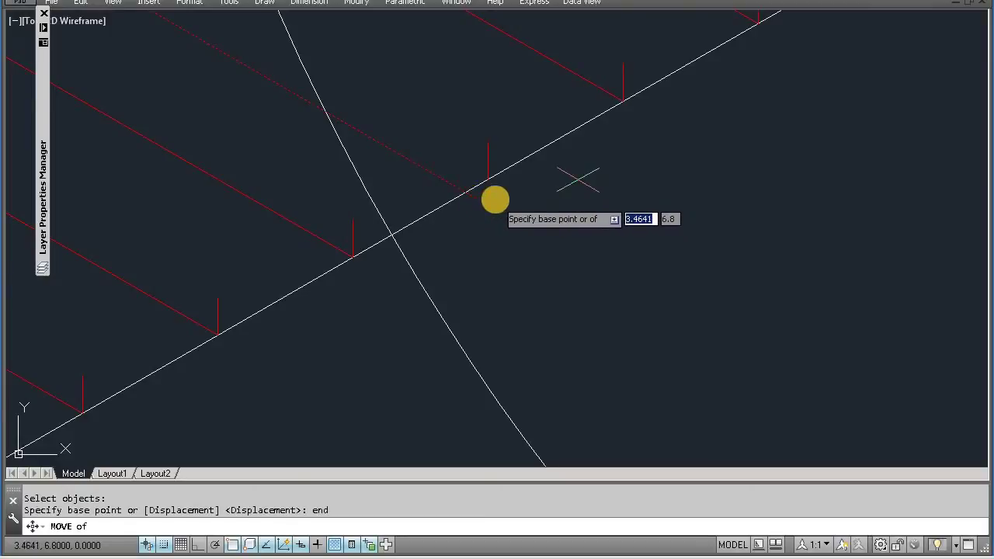
{"action": "left_click", "coordinate": [397, 178]}
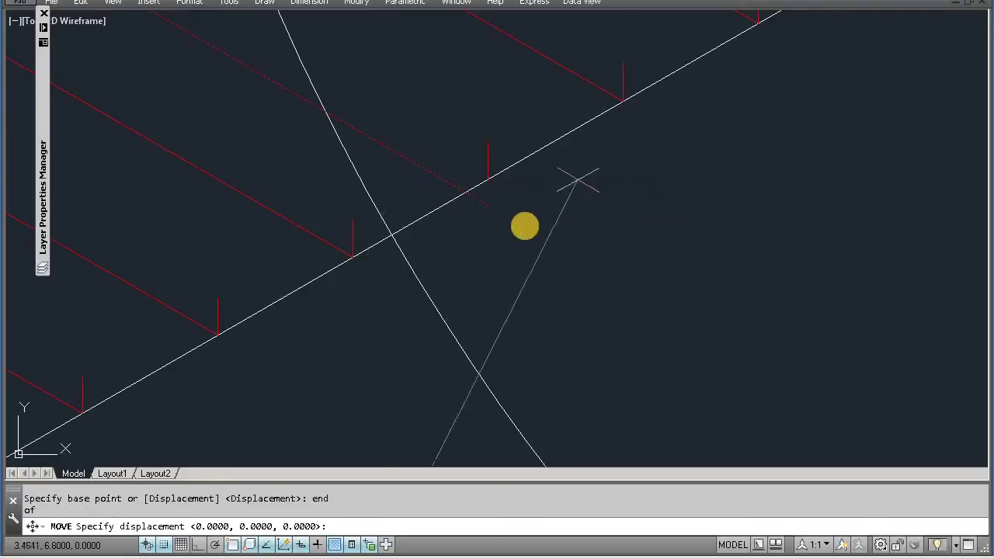
{"action": "left_click", "coordinate": [534, 230]}
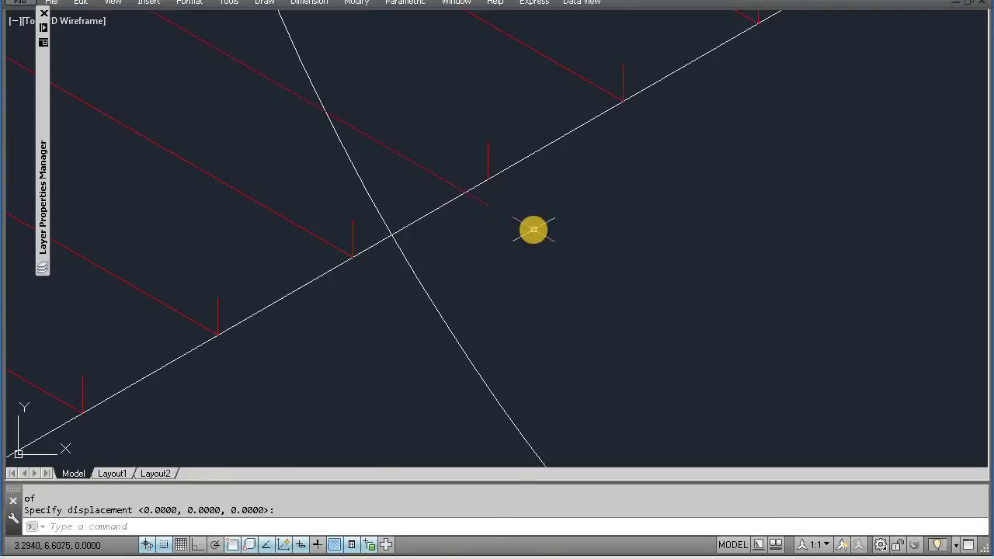
- Enable the Endpoint object snap in addition to Node
{"action": "type", "text": "ds"}
{"action": "key", "text": "Return"}
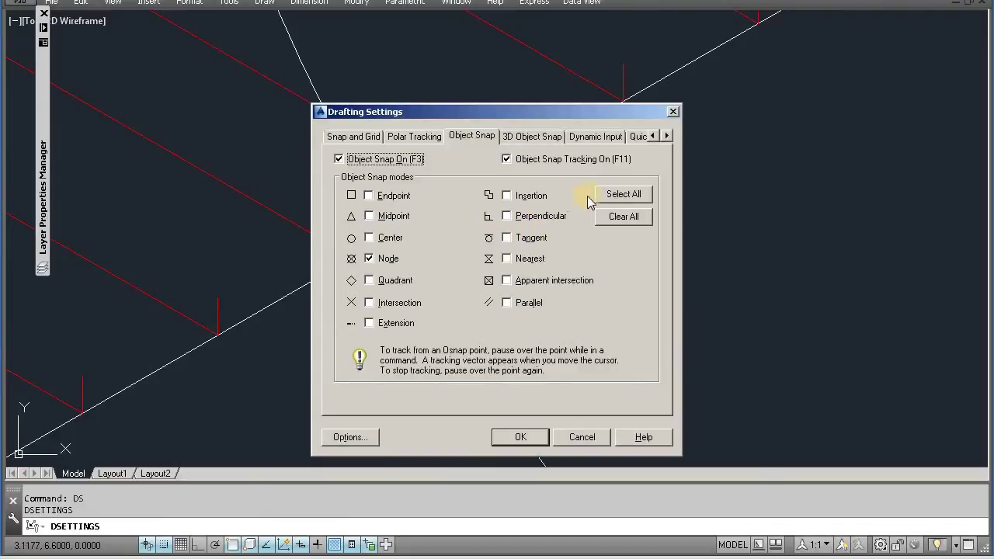
{"action": "left_click", "coordinate": [377, 199]}
{"action": "left_click", "coordinate": [532, 449]}
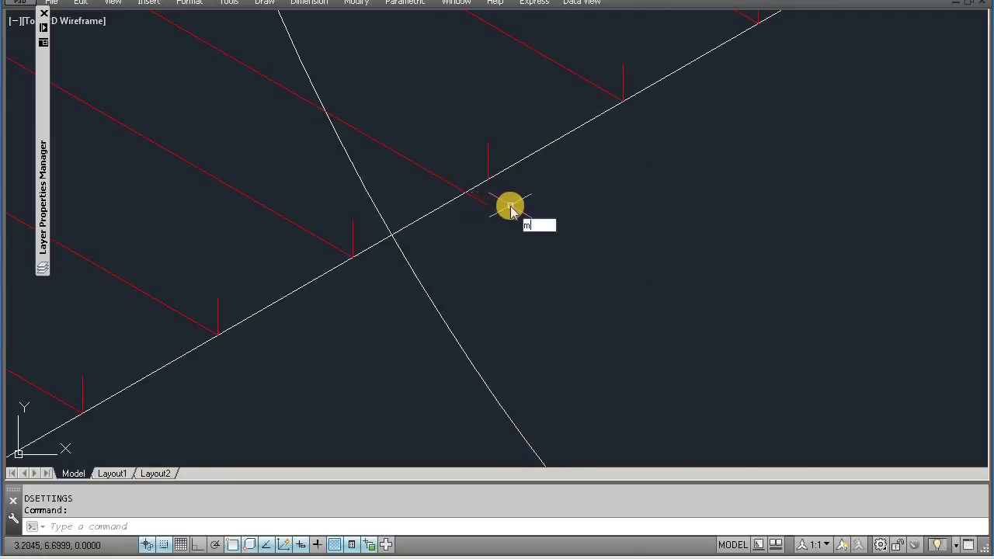
- Move the misaligned red line, third from the right corner, by its lower endpoint onto its division point on the top face's edge
{"action": "type", "text": "m"}
{"action": "key", "text": "Return"}
{"action": "left_click", "coordinate": [482, 202]}
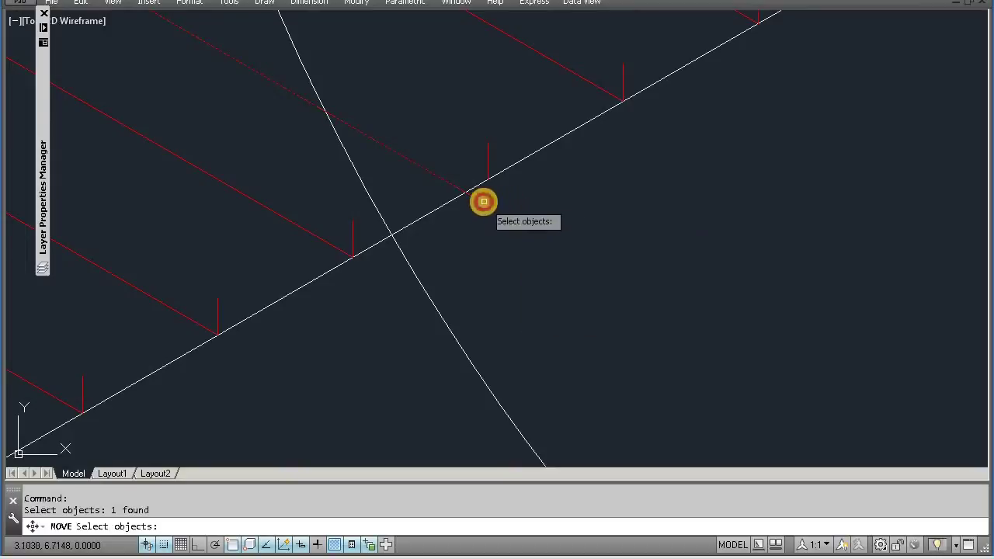
{"action": "key", "text": "Return"}
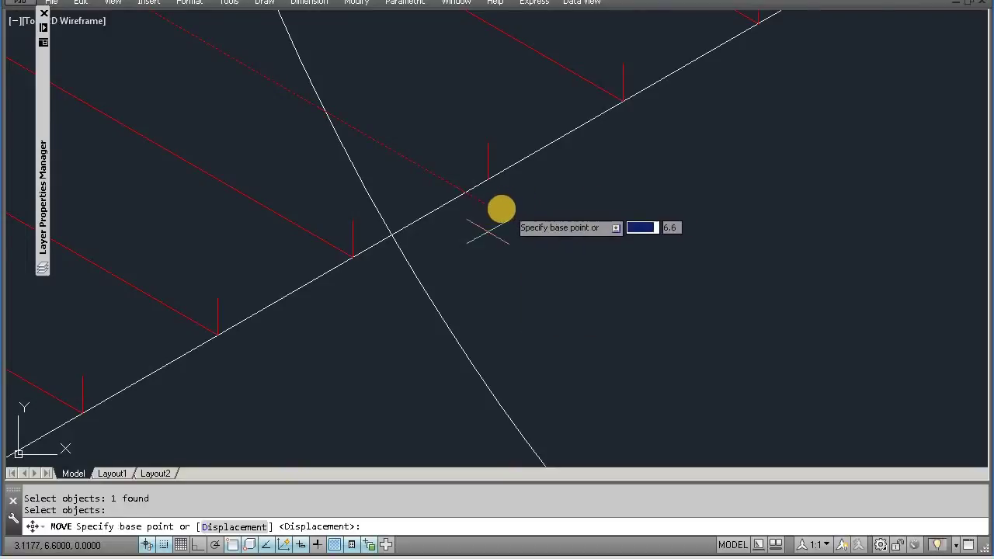
{"action": "scroll", "coordinate": [478, 203], "scroll_direction": "down", "scroll_amount": 3}
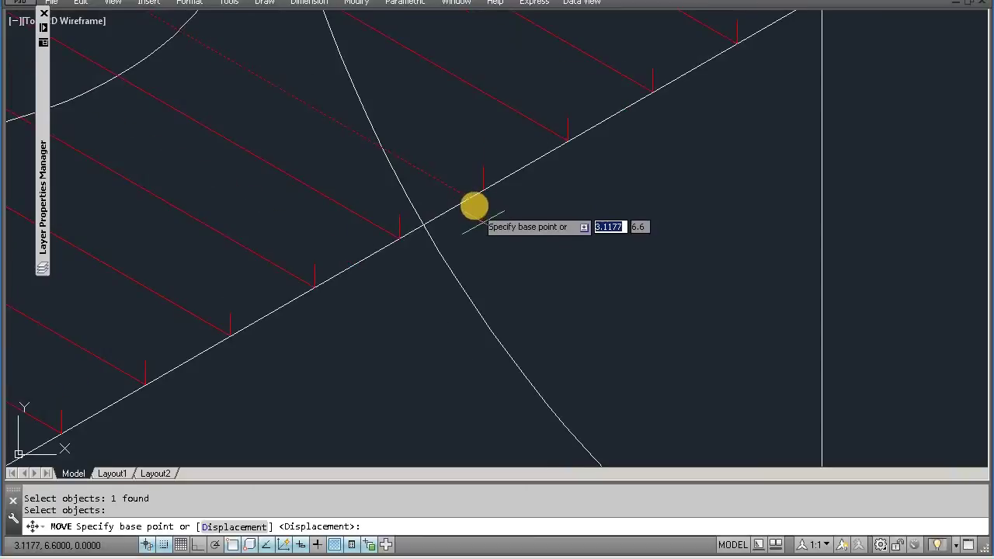
{"action": "left_click", "coordinate": [473, 201]}
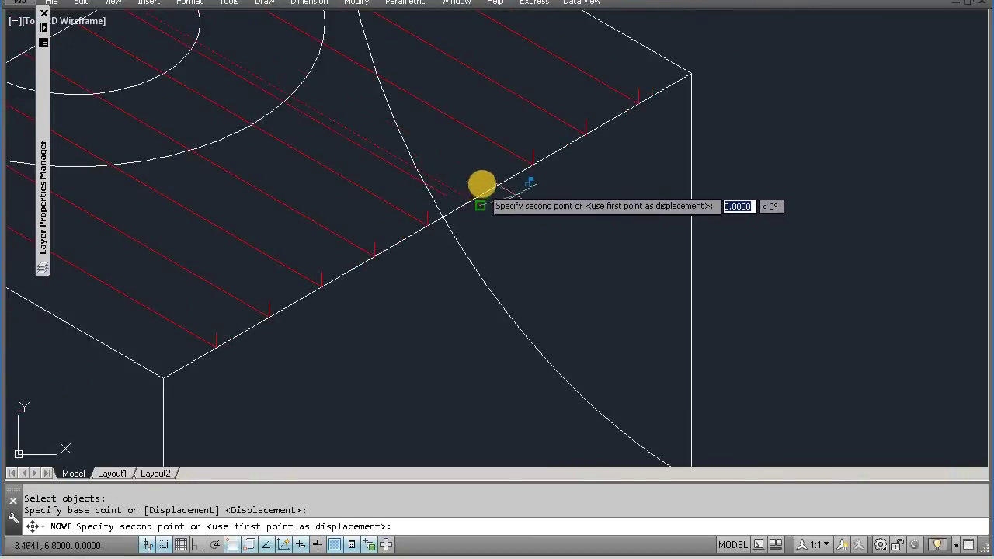
{"action": "left_click", "coordinate": [482, 180]}
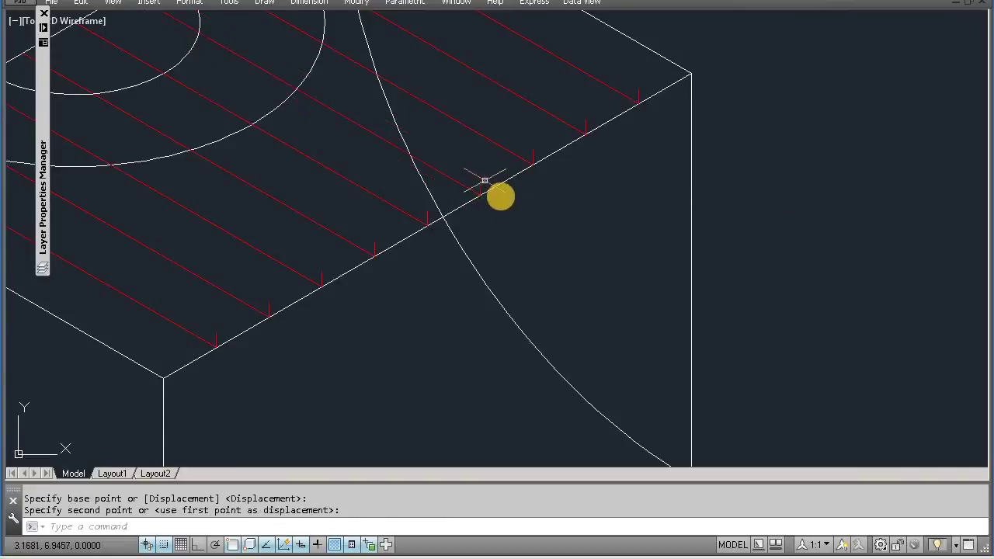
{"action": "key", "text": "Return"}
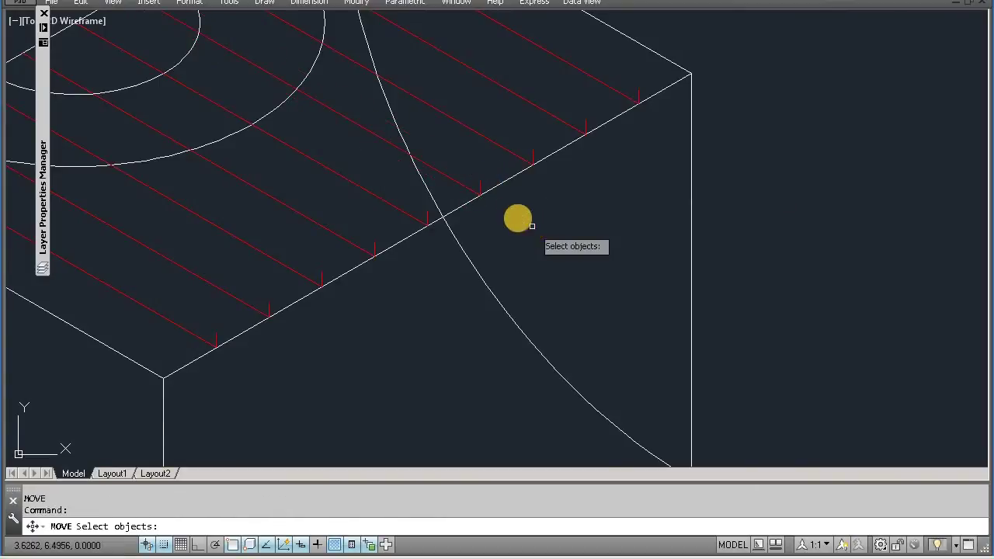
{"action": "scroll", "coordinate": [518, 219], "scroll_direction": "down", "scroll_amount": 4}
{"action": "scroll", "coordinate": [517, 219], "scroll_direction": "down", "scroll_amount": 2}
{"action": "scroll", "coordinate": [517, 219], "scroll_direction": "up", "scroll_amount": 2}
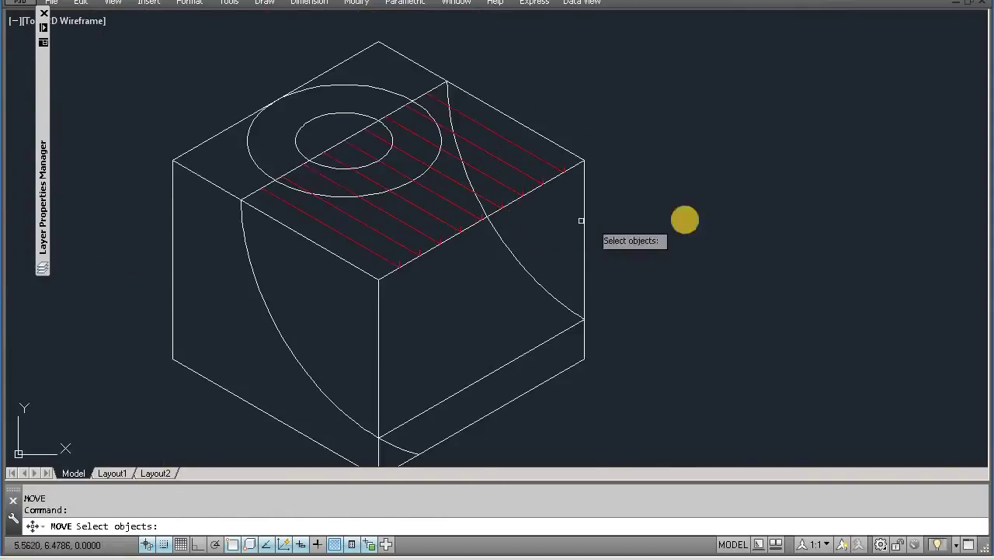
{"action": "type", "text": "c"}
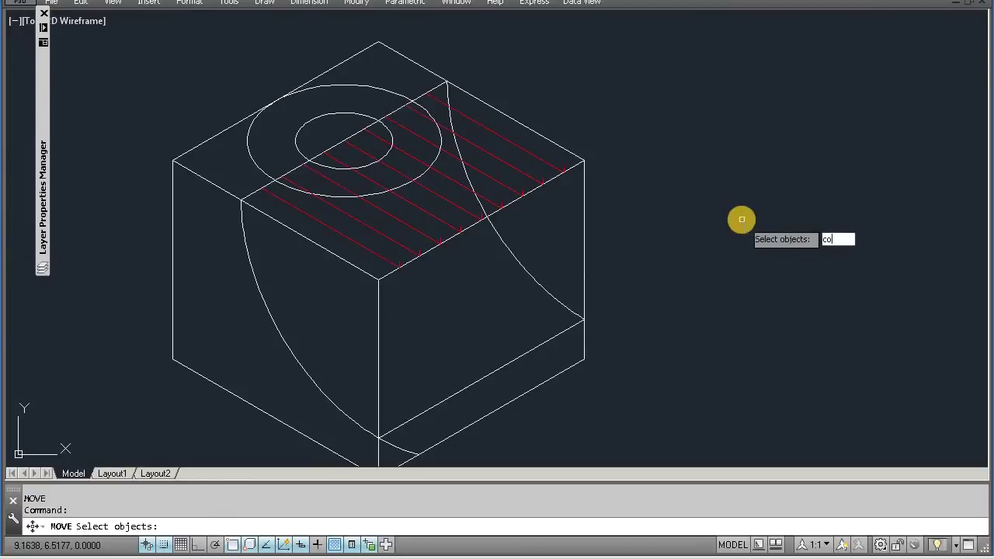
{"action": "type", "text": "o"}
{"action": "key", "text": "Return"}
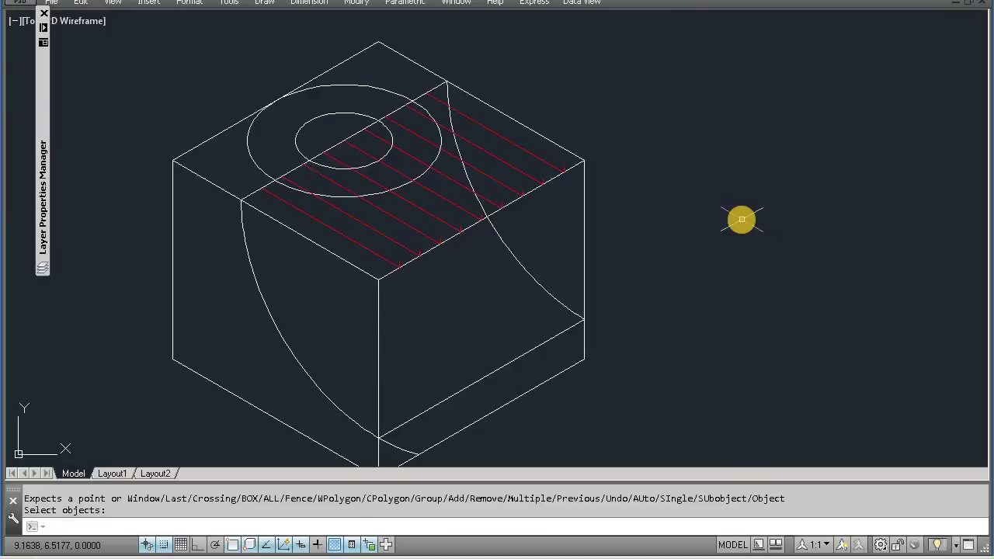
- Copy the block's right-hand curved edge from its upper endpoint to the upper end of every red line on the top face
{"action": "type", "text": "co"}
{"action": "key", "text": "Return"}
{"action": "left_click", "coordinate": [524, 271]}
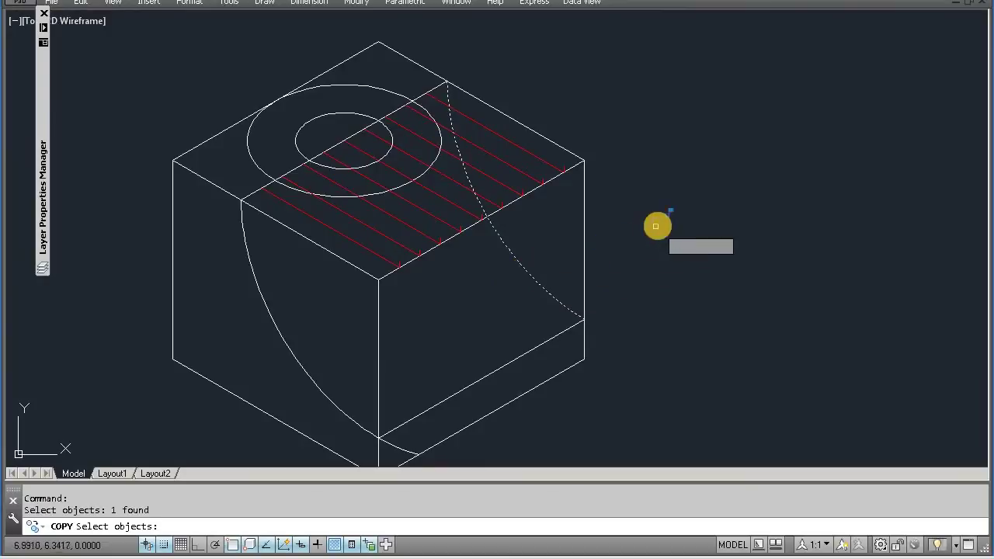
{"action": "key", "text": "Return"}
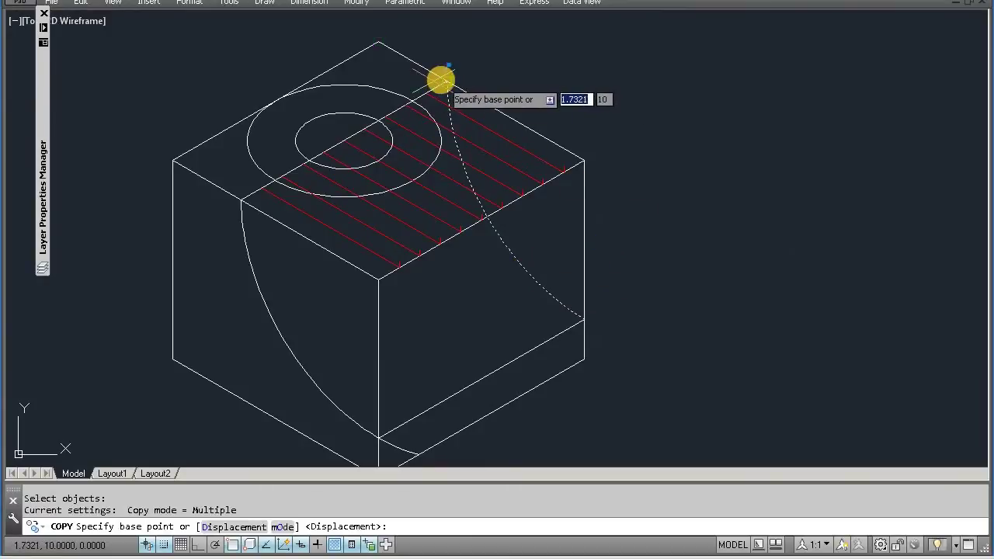
{"action": "left_click", "coordinate": [440, 80]}
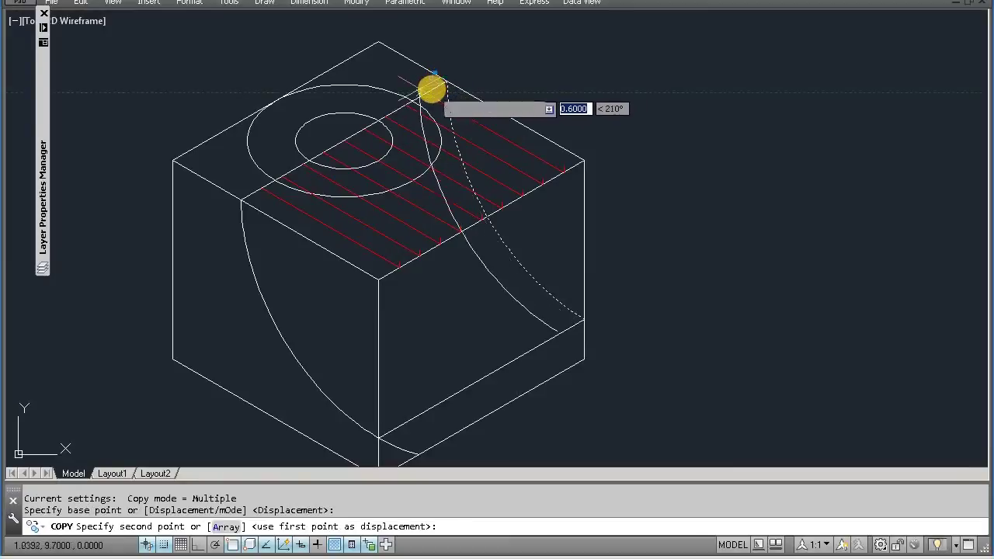
{"action": "left_click", "coordinate": [431, 90]}
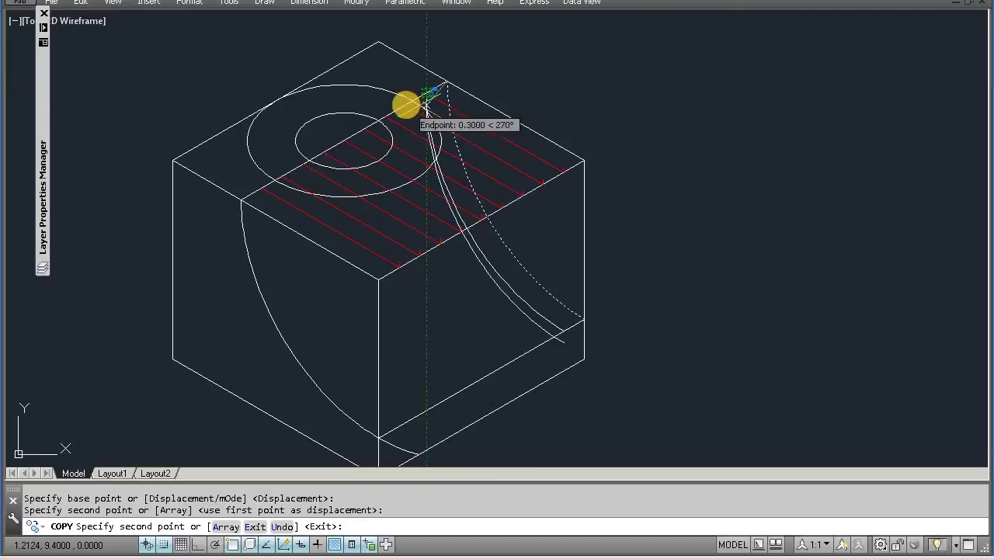
{"action": "scroll", "coordinate": [406, 101], "scroll_direction": "up", "scroll_amount": 4}
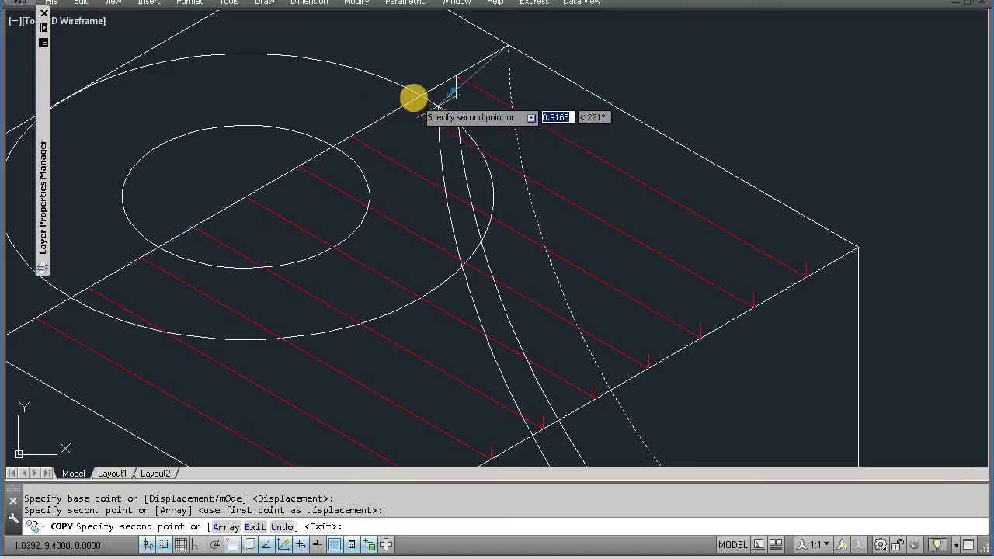
{"action": "scroll", "coordinate": [412, 98], "scroll_direction": "down", "scroll_amount": 5}
{"action": "left_click", "coordinate": [412, 98]}
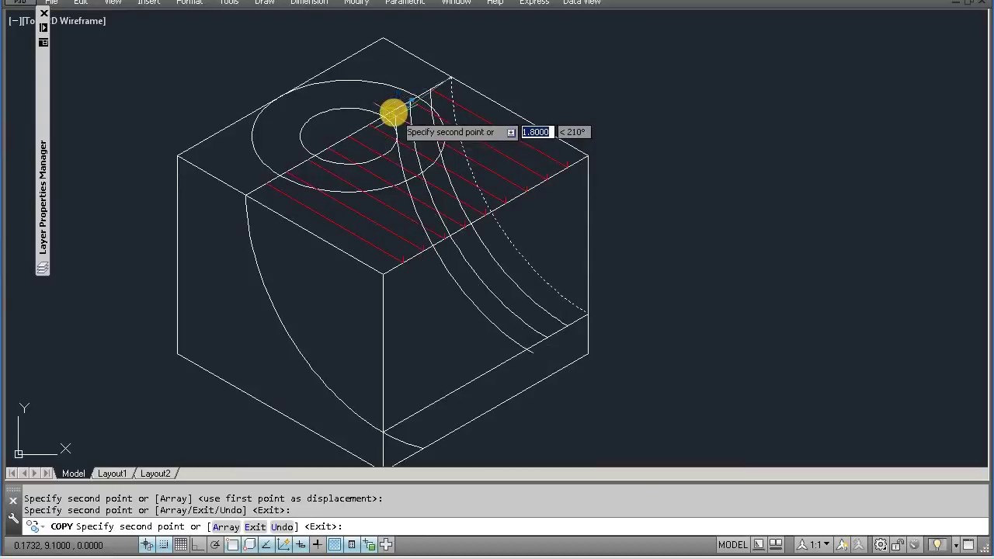
{"action": "left_click", "coordinate": [394, 112]}
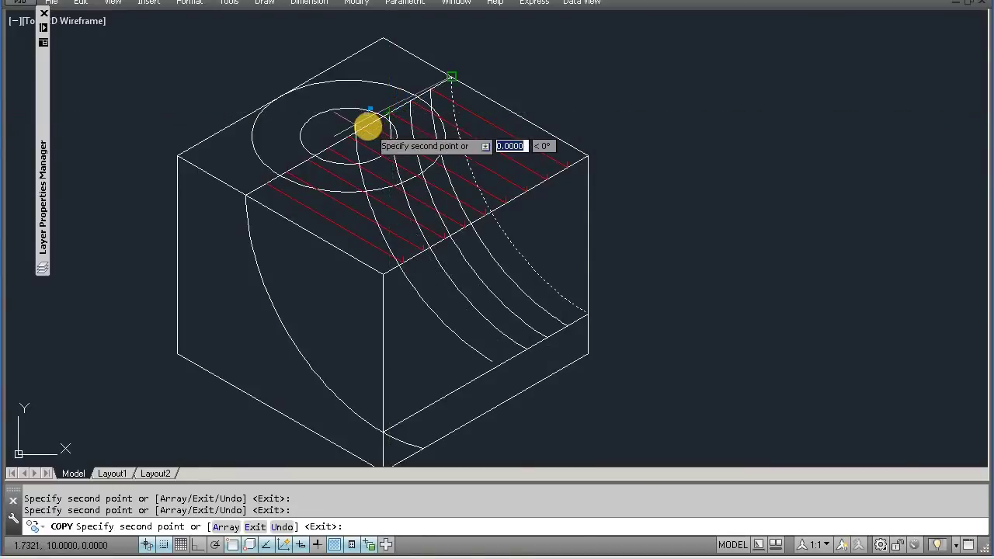
{"action": "scroll", "coordinate": [365, 124], "scroll_direction": "up", "scroll_amount": 2}
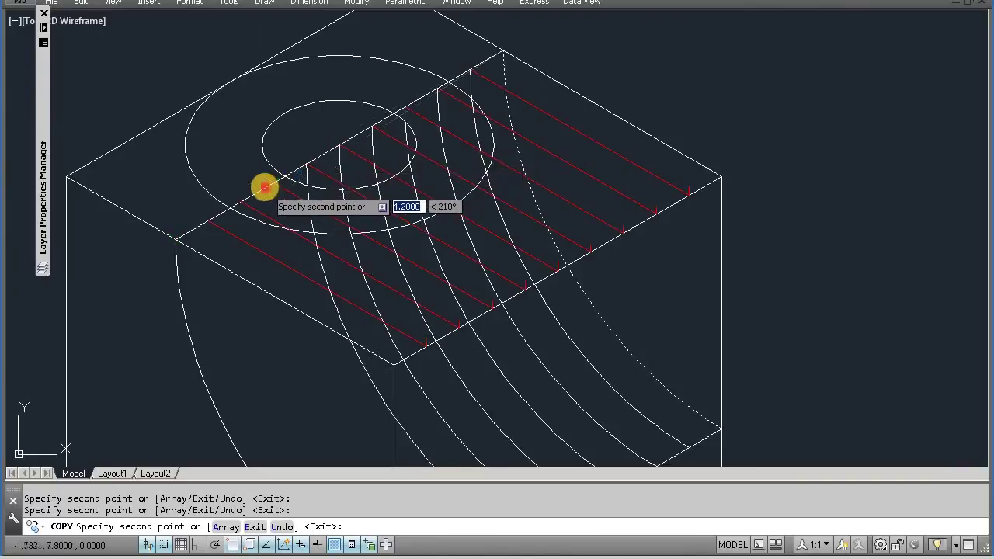
{"action": "left_click", "coordinate": [263, 186]}
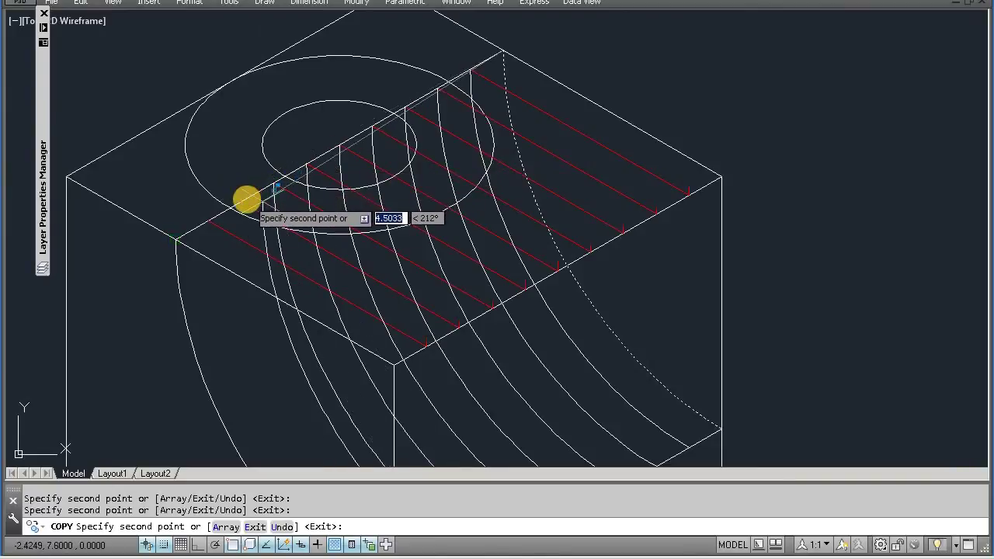
{"action": "left_click", "coordinate": [230, 208]}
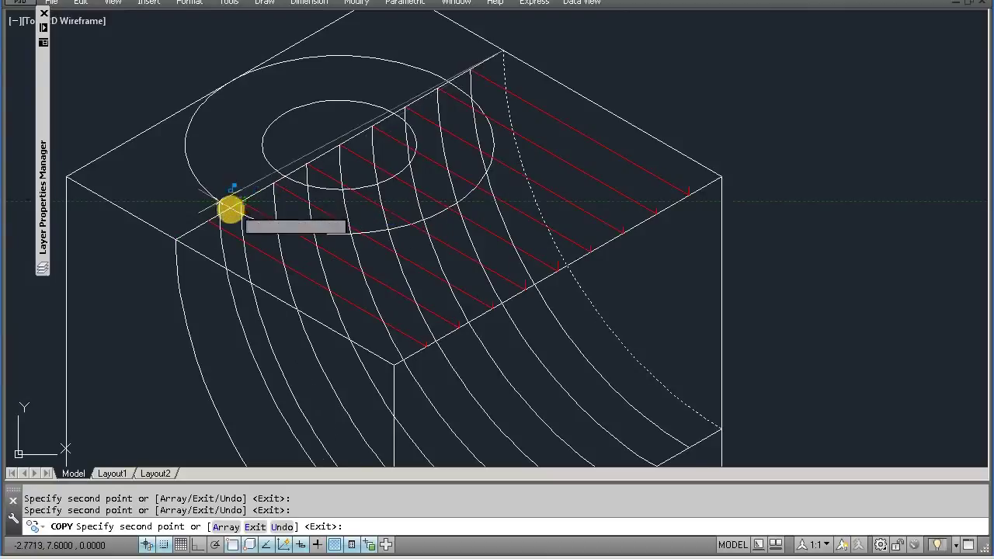
{"action": "left_click", "coordinate": [215, 222]}
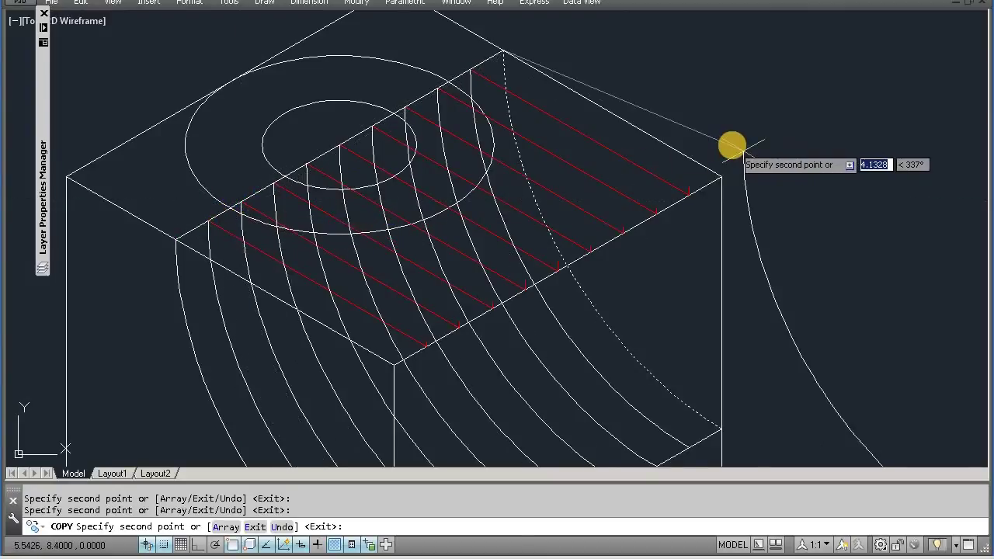
{"action": "key", "text": "Return"}
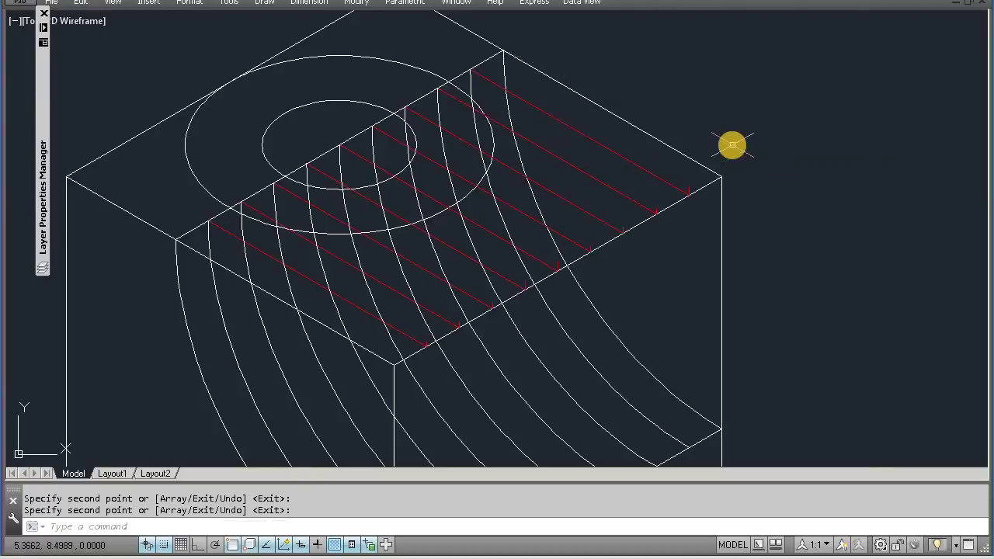
- Match the properties of the rightmost red line onto all the copied curves between the block's two original curved edges
{"action": "type", "text": "ma"}
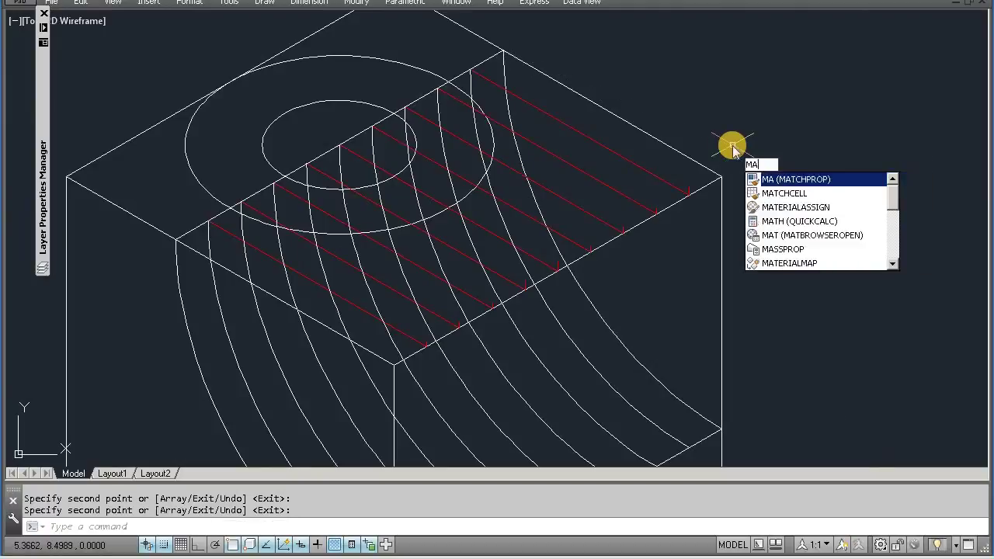
{"action": "key", "text": "Return"}
{"action": "left_click", "coordinate": [672, 182]}
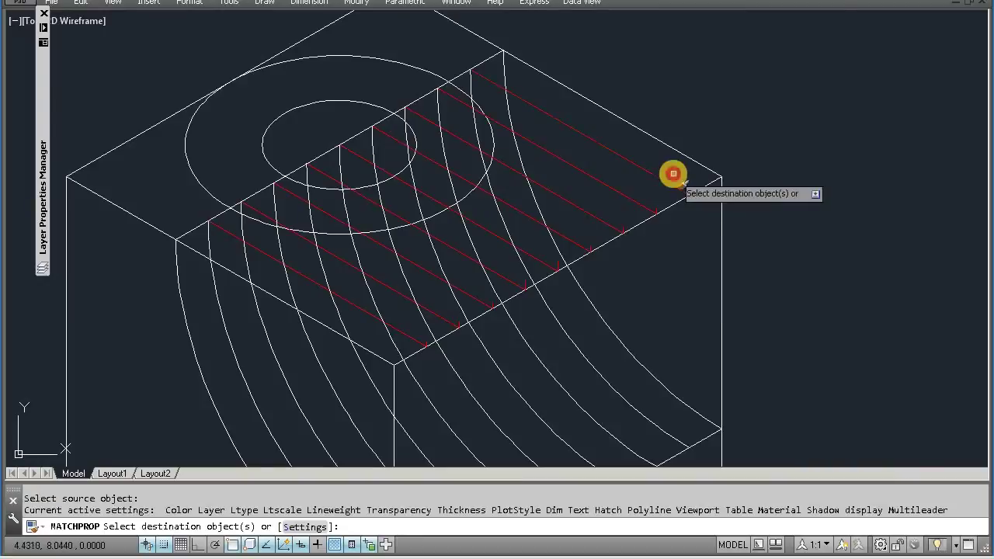
{"action": "left_click", "coordinate": [588, 362]}
{"action": "left_click", "coordinate": [554, 377]}
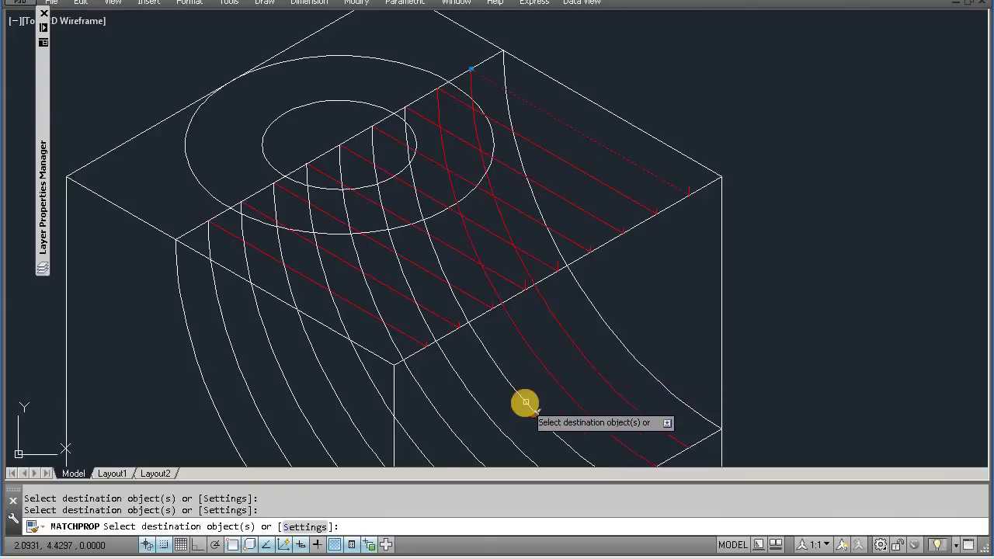
{"action": "left_click", "coordinate": [526, 402]}
{"action": "left_click", "coordinate": [490, 417]}
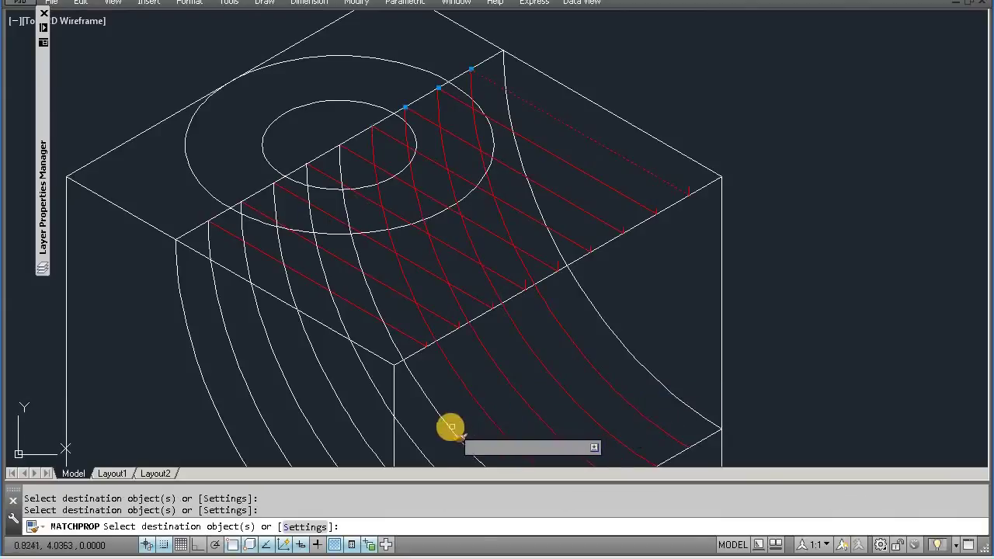
{"action": "left_click", "coordinate": [451, 426]}
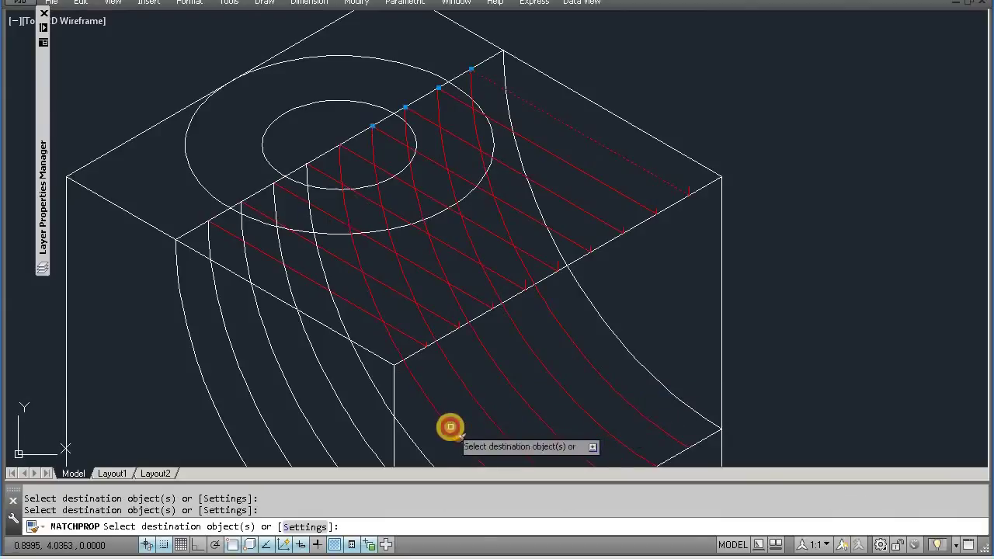
{"action": "left_click", "coordinate": [392, 415]}
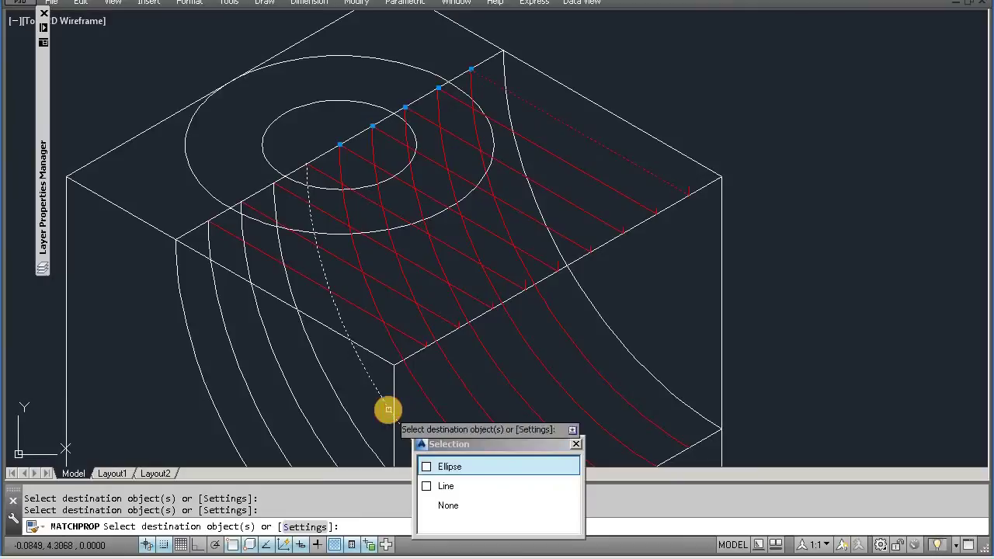
{"action": "left_click", "coordinate": [428, 466]}
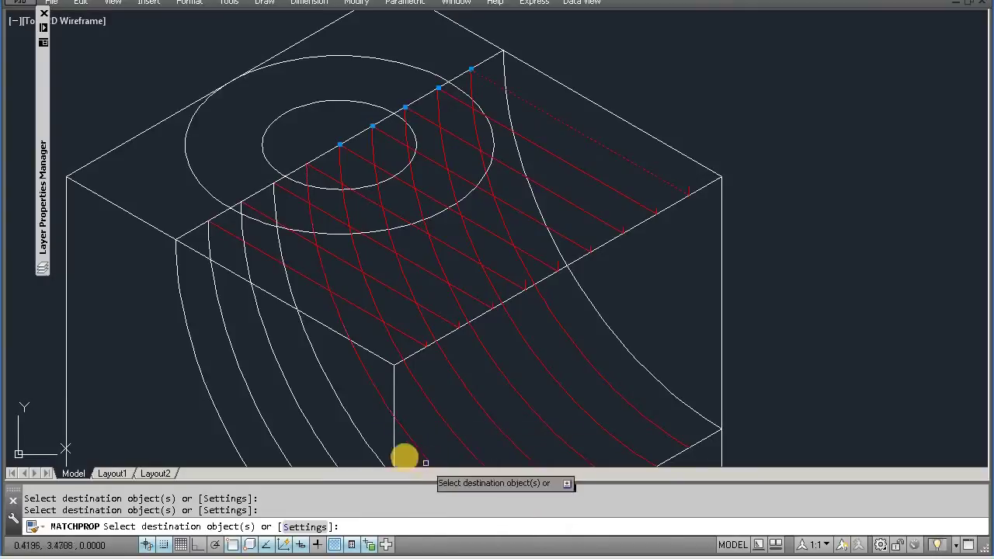
{"action": "left_click", "coordinate": [351, 436]}
{"action": "left_click", "coordinate": [316, 436]}
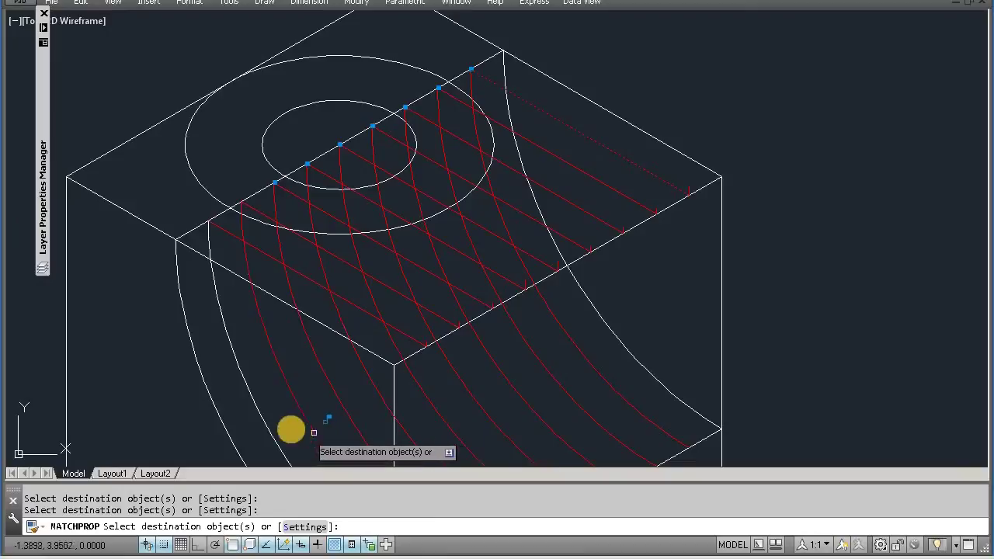
{"action": "left_click", "coordinate": [261, 423]}
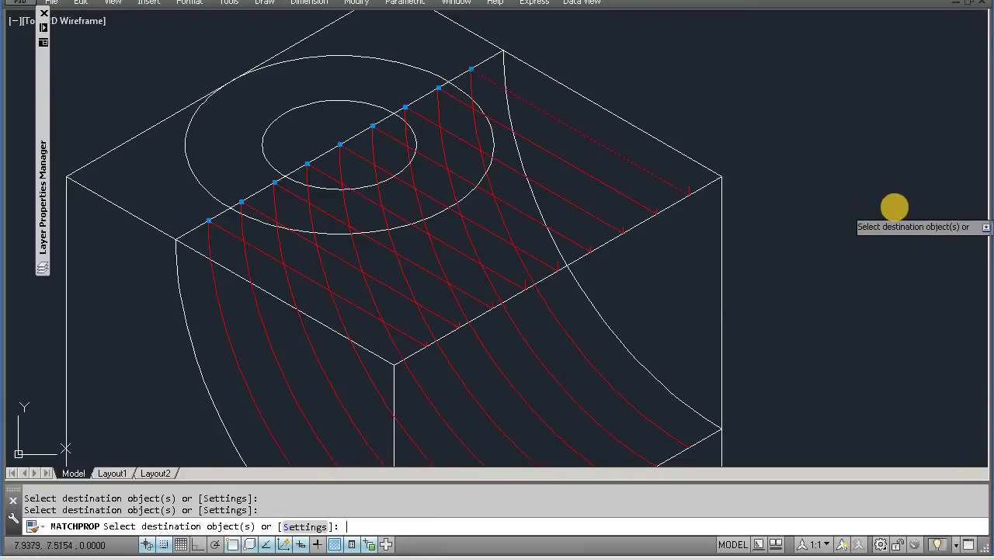
{"action": "key", "text": "Return"}
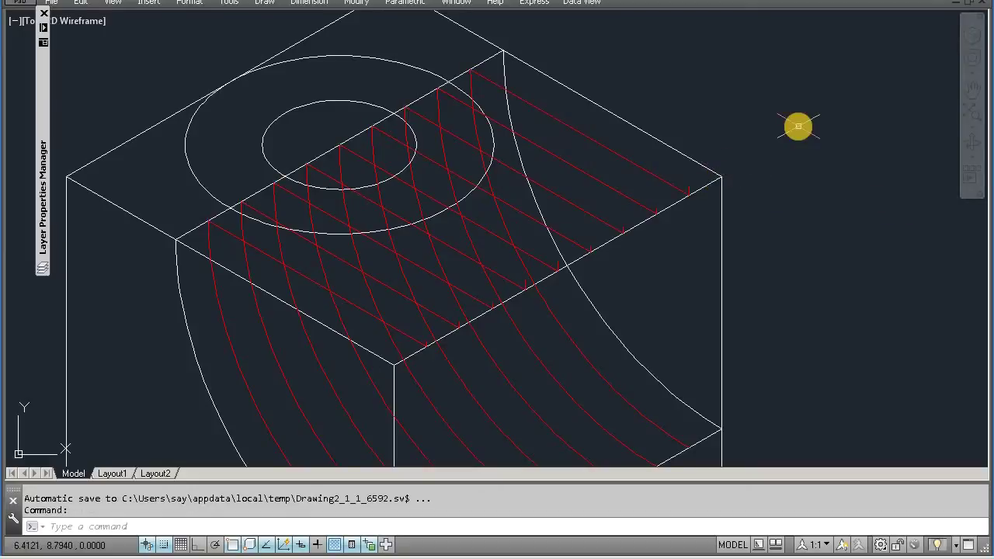
{"action": "type", "text": "L"}
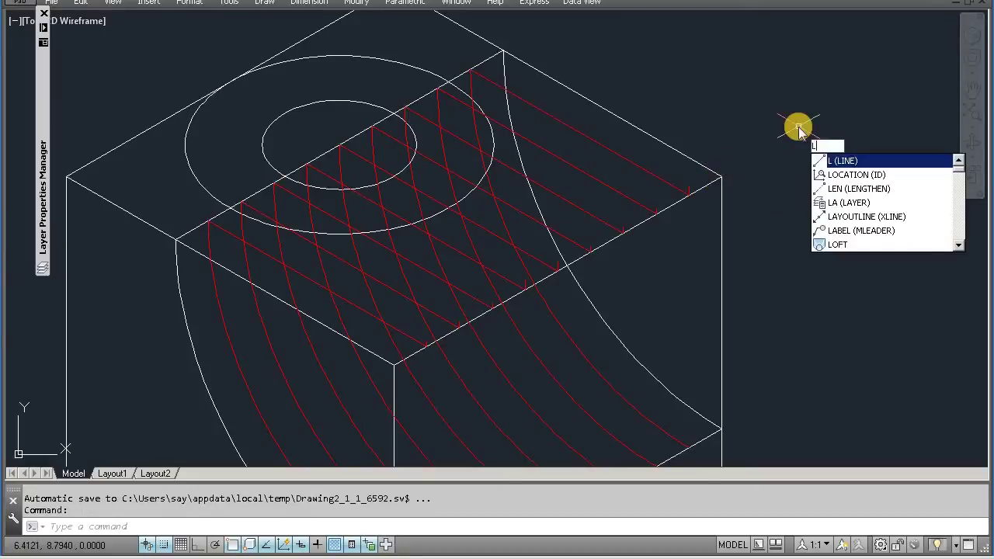
{"action": "key", "text": "Return"}
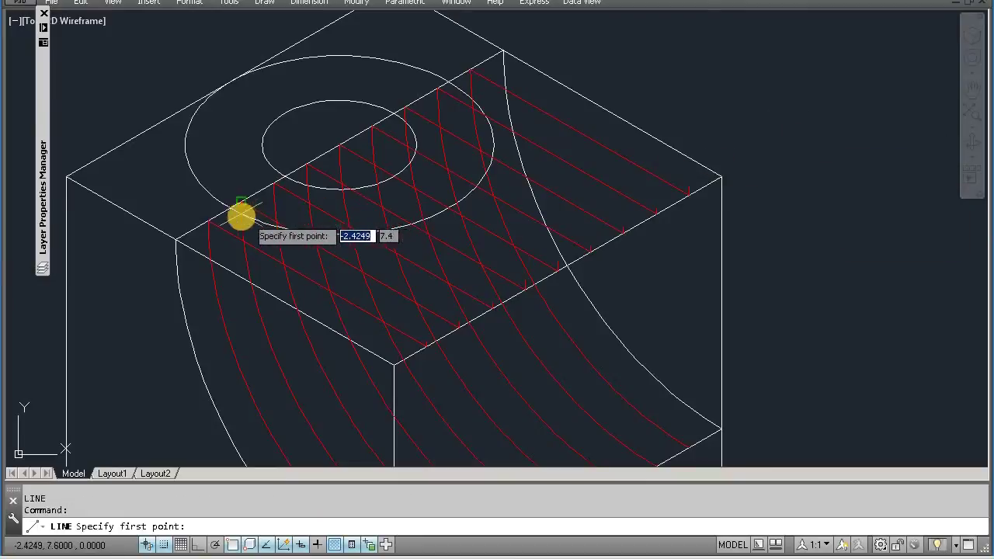
{"action": "scroll", "coordinate": [229, 213], "scroll_direction": "up", "scroll_amount": 4}
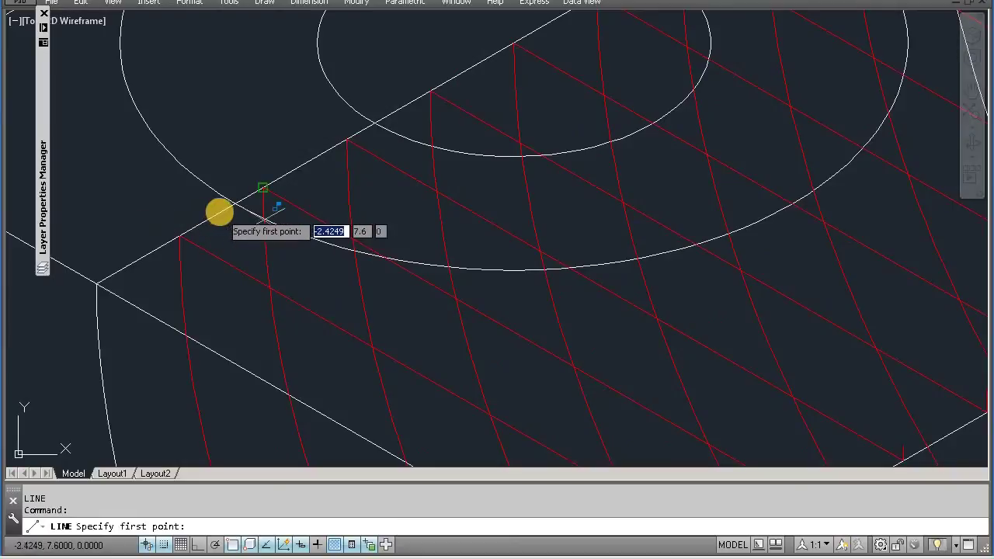
{"action": "scroll", "coordinate": [220, 211], "scroll_direction": "down", "scroll_amount": 2}
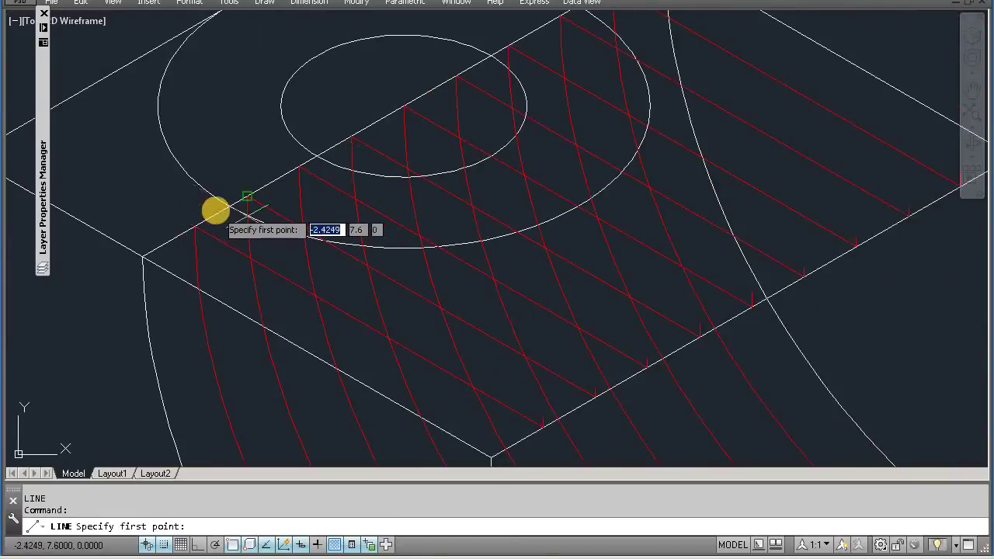
{"action": "scroll", "coordinate": [214, 208], "scroll_direction": "down", "scroll_amount": 2}
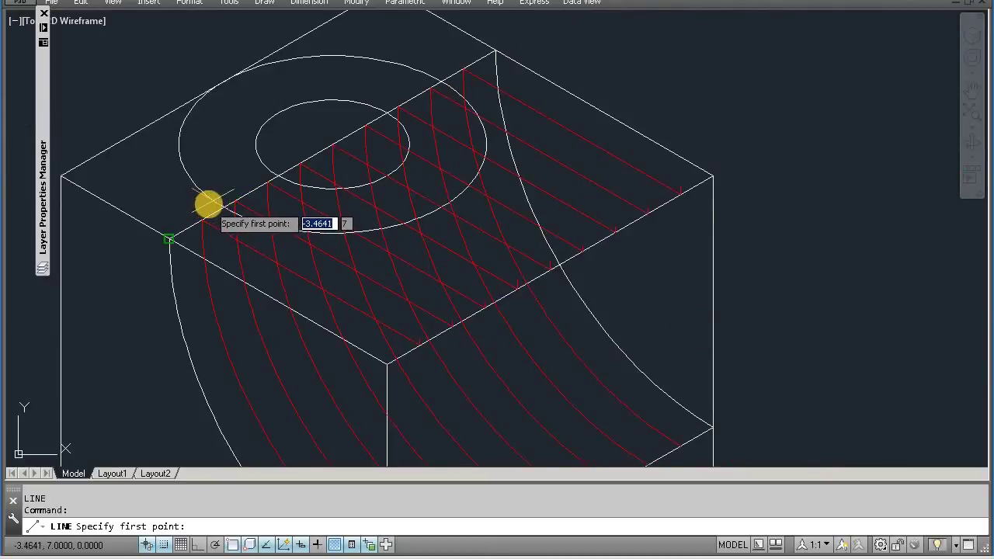
{"action": "scroll", "coordinate": [208, 204], "scroll_direction": "up", "scroll_amount": 4}
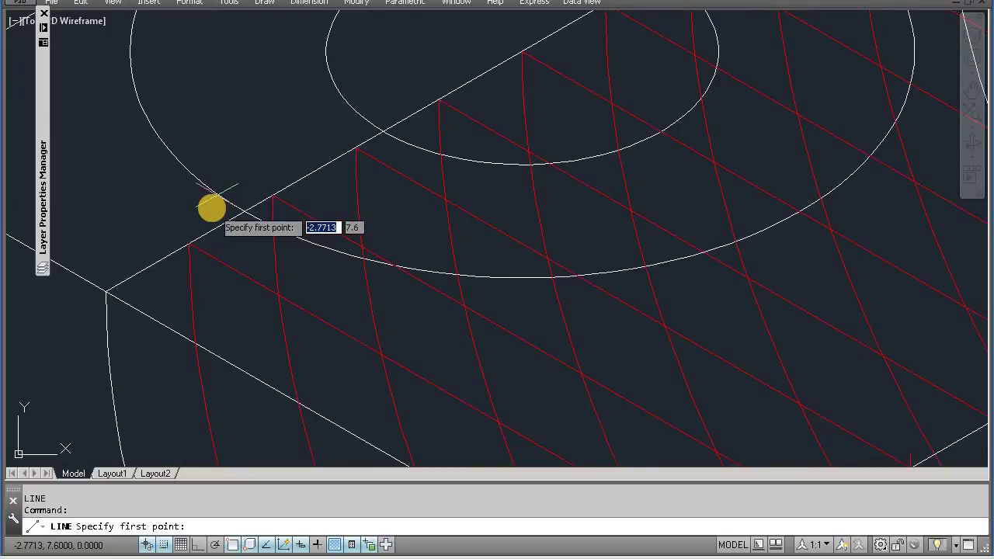
{"action": "left_click", "coordinate": [216, 195]}
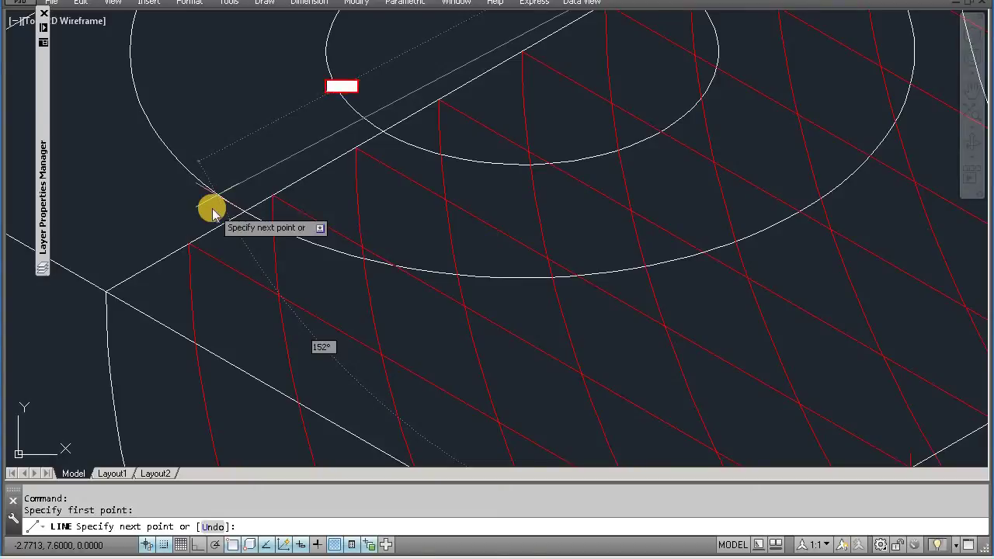
{"action": "left_click", "coordinate": [268, 95]}
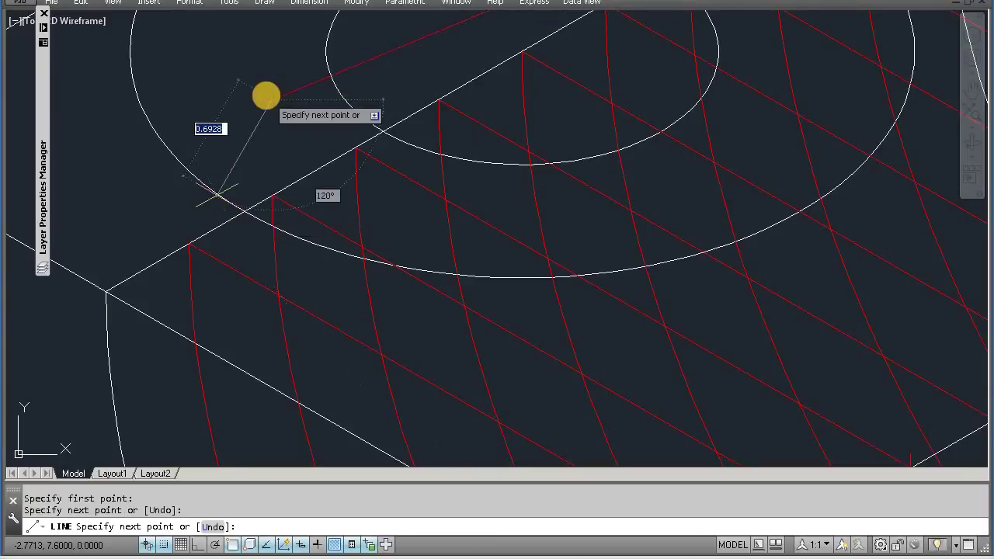
{"action": "scroll", "coordinate": [264, 109], "scroll_direction": "down", "scroll_amount": 5}
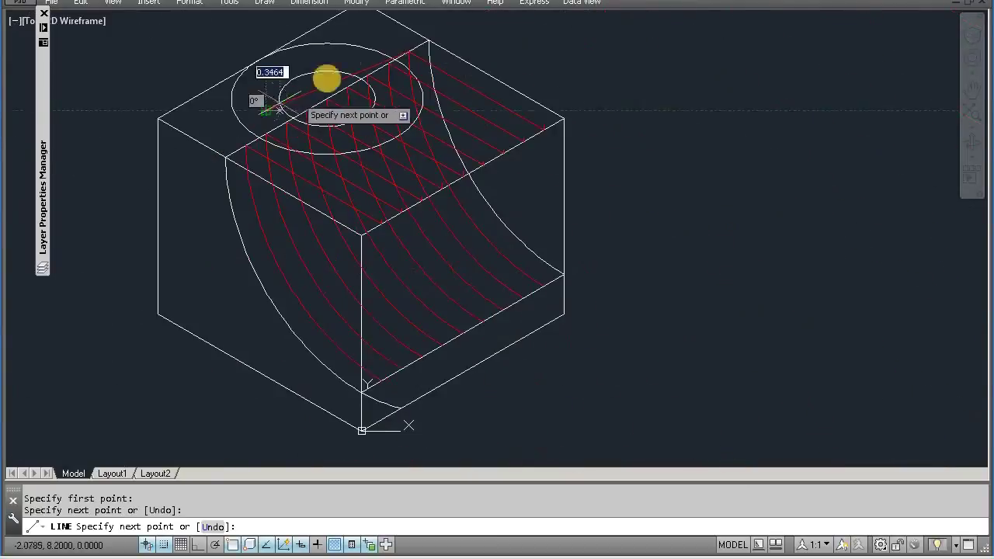
{"action": "key", "text": "ctrl+z"}
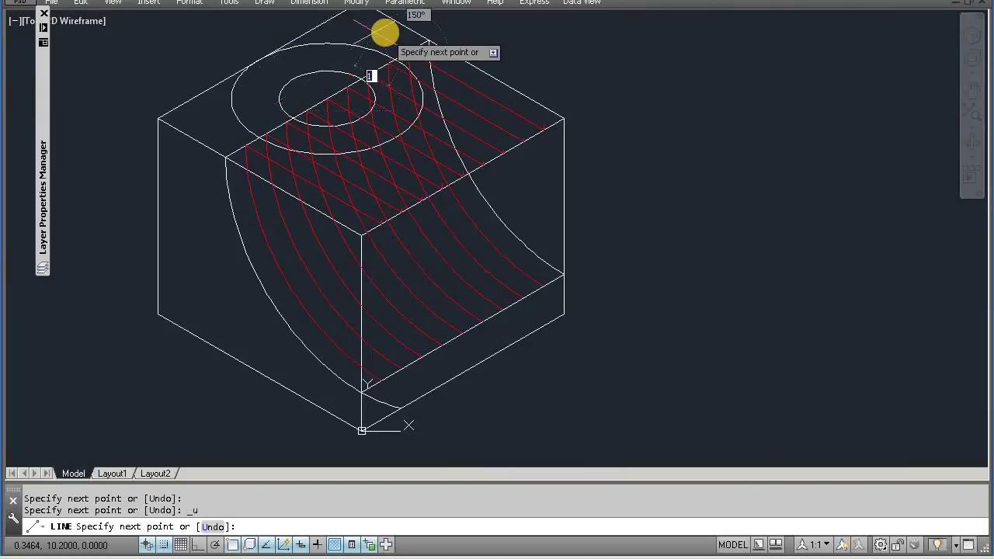
{"action": "key", "text": "Return"}
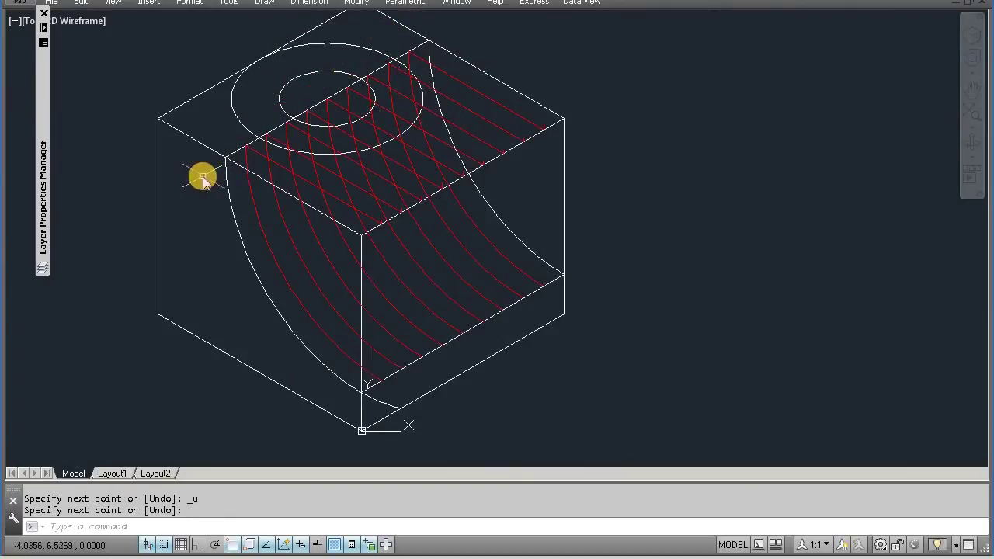
- Enable all object snap modes in the drafting settings
{"action": "type", "text": "DS"}
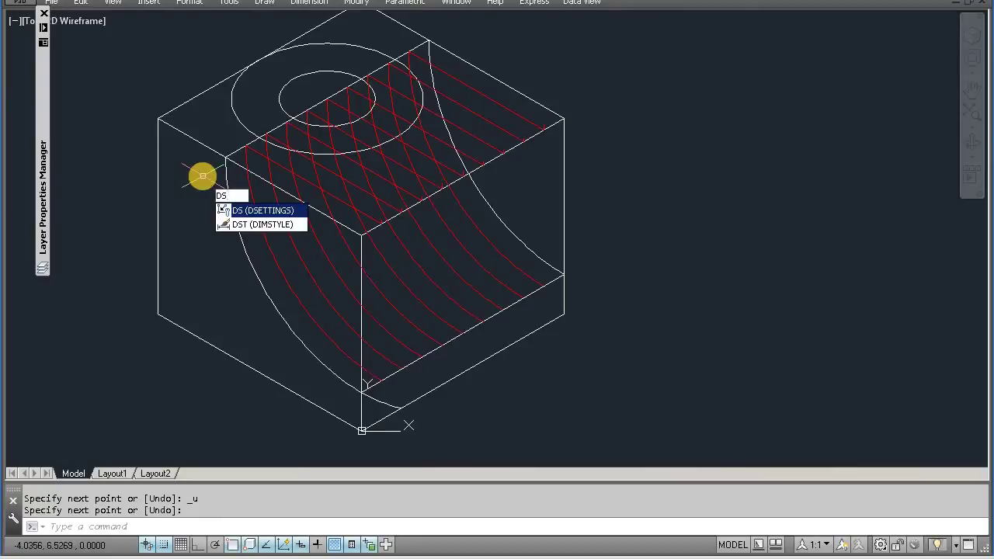
{"action": "key", "text": "Return"}
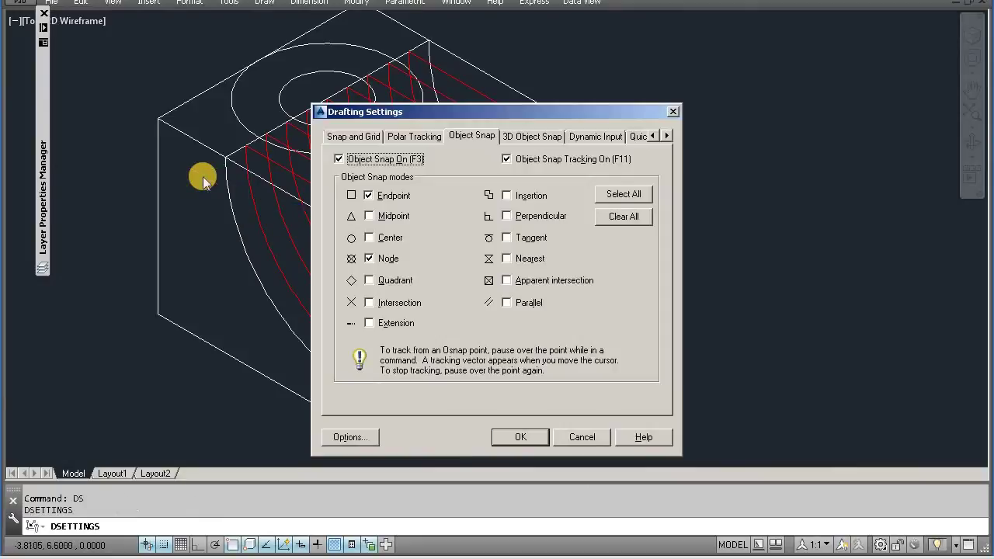
{"action": "left_click", "coordinate": [606, 201]}
{"action": "left_click", "coordinate": [518, 439]}
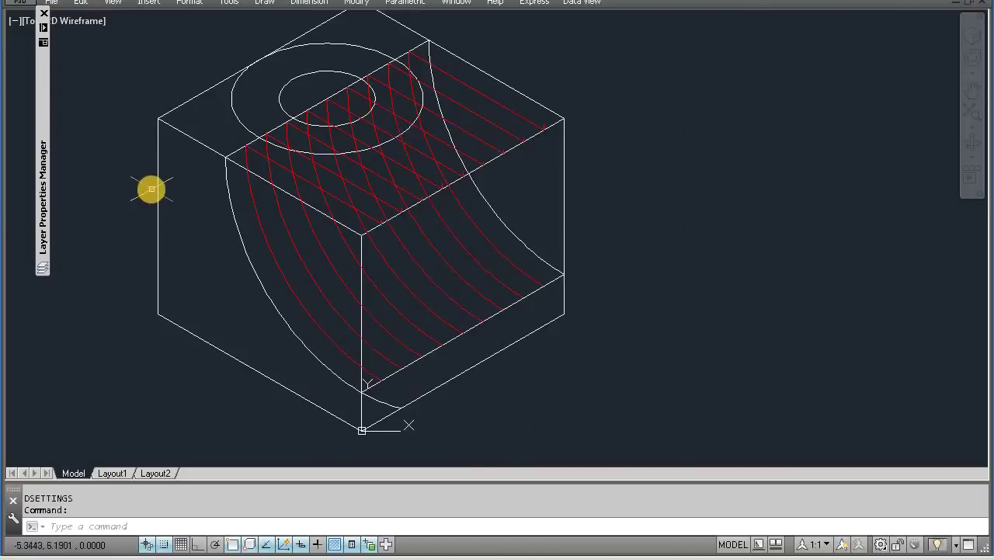
- Draw a 3-unit line at 270° downward from where the boss's outer ellipse crosses the second red curve from the left
{"action": "type", "text": "line"}
{"action": "key", "text": "Return"}
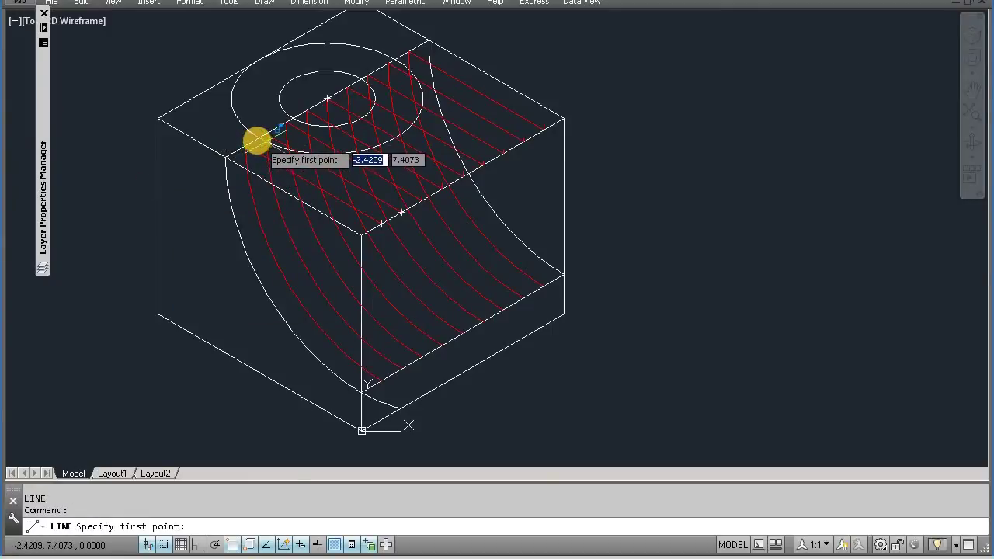
{"action": "scroll", "coordinate": [257, 140], "scroll_direction": "up", "scroll_amount": 2}
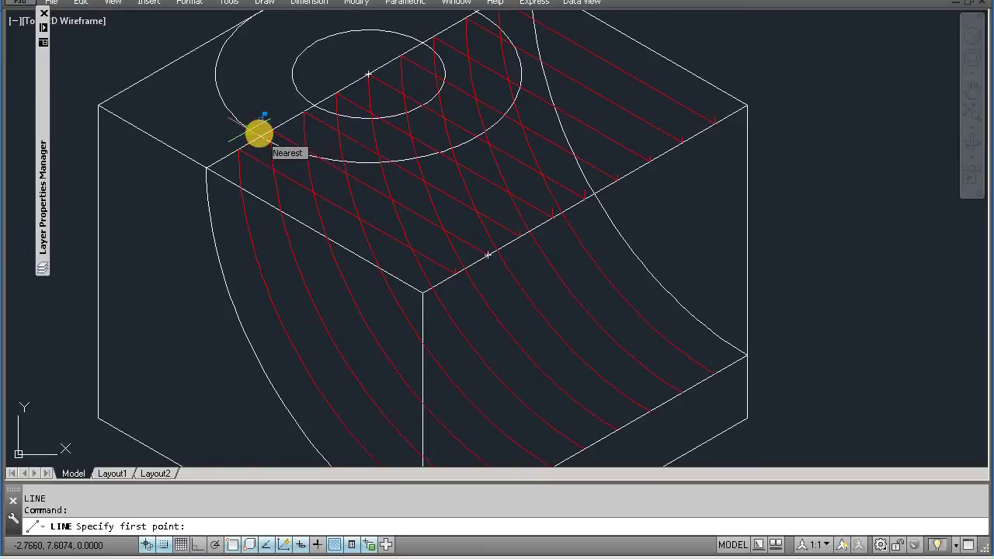
{"action": "left_click", "coordinate": [267, 141]}
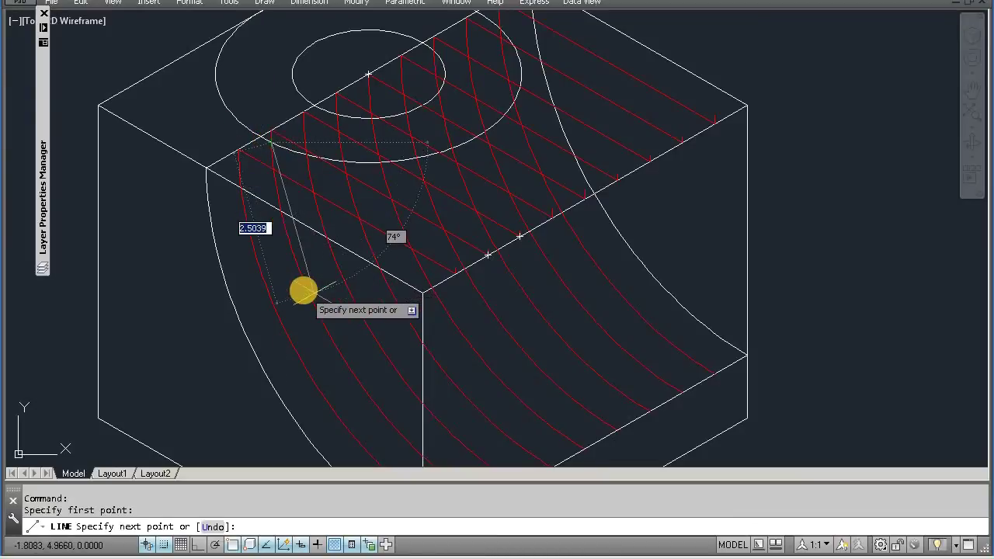
{"action": "type", "text": "3"}
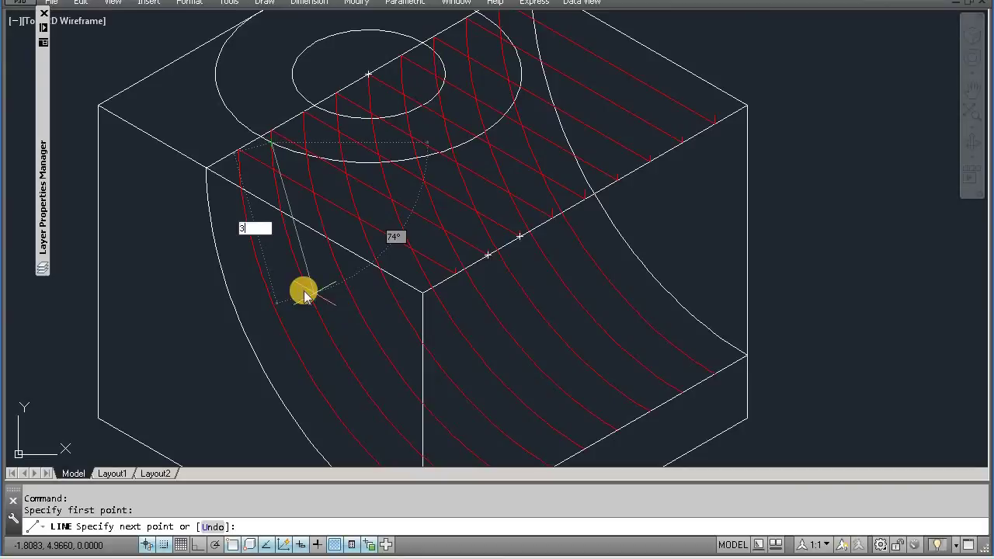
{"action": "key", "text": "Tab"}
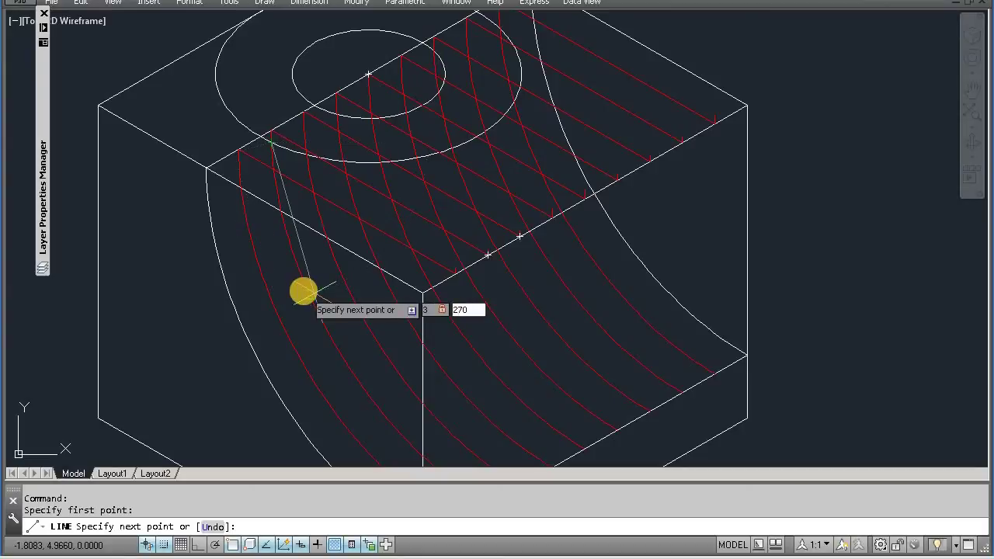
{"action": "key", "text": "Return"}
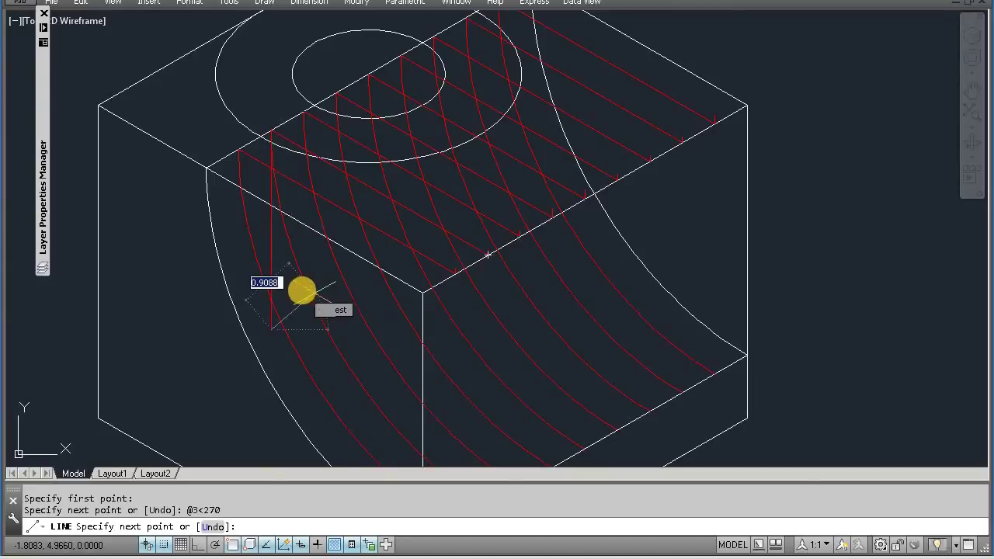
{"action": "key", "text": "Return"}
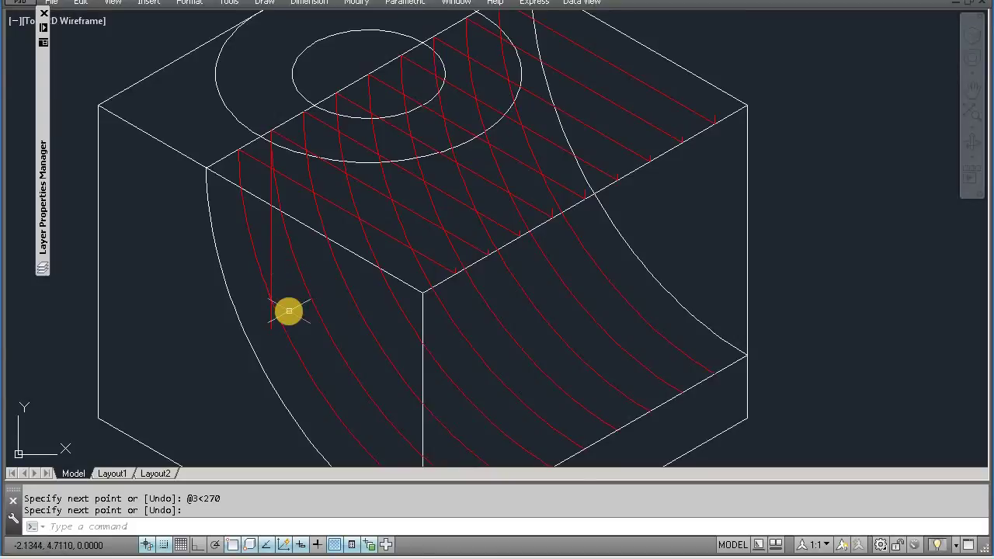
- Copy the vertical red line from its upper endpoint to successive red-curve crossings along the outer ellipse's front and to its right quadrant
{"action": "type", "text": "c"}
{"action": "key", "text": "Return"}
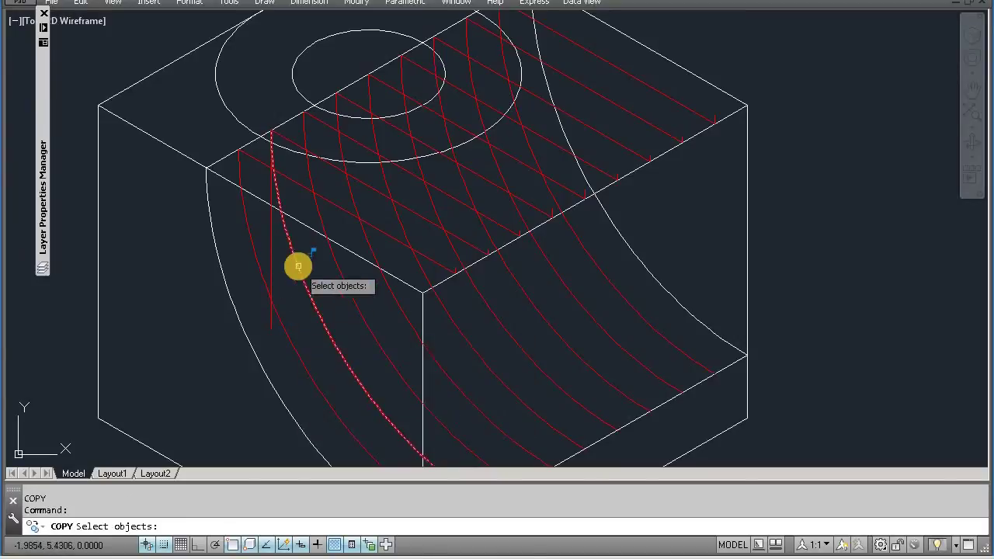
{"action": "left_click", "coordinate": [271, 264]}
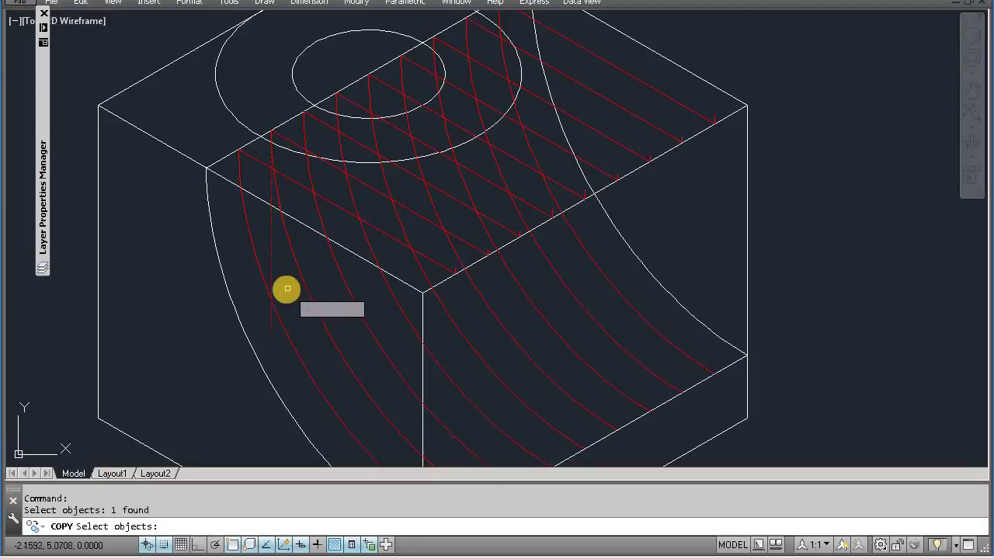
{"action": "key", "text": "Return"}
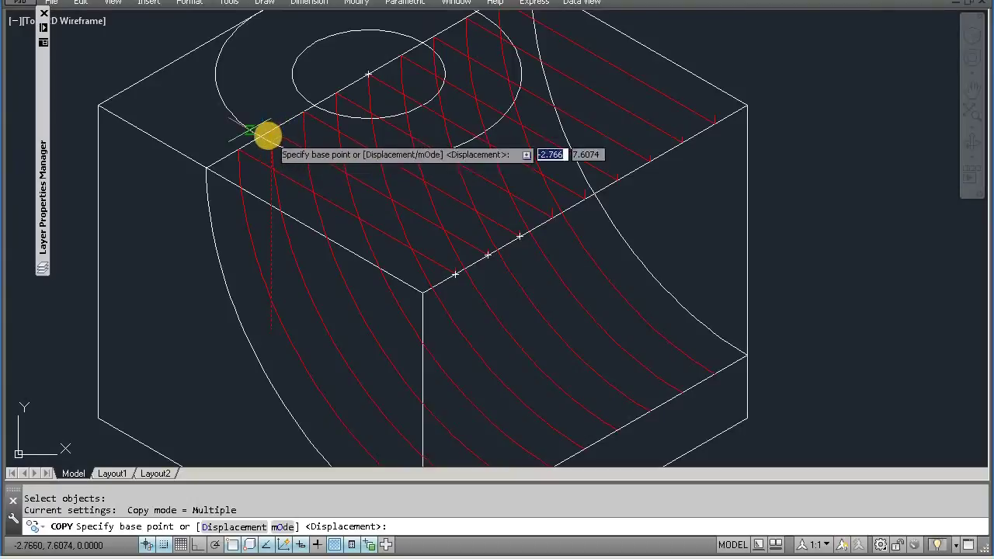
{"action": "left_click", "coordinate": [269, 142]}
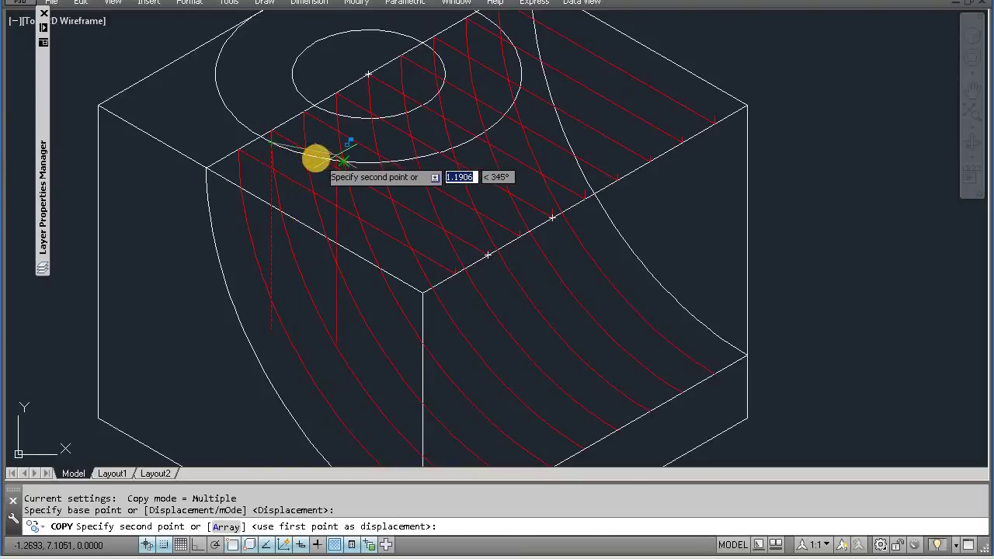
{"action": "scroll", "coordinate": [309, 158], "scroll_direction": "up", "scroll_amount": 3}
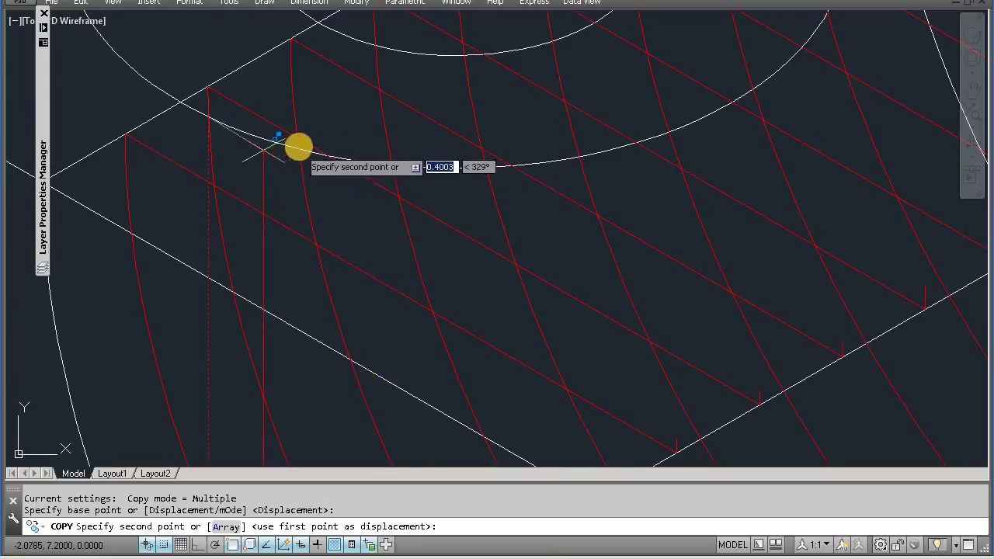
{"action": "scroll", "coordinate": [329, 140], "scroll_direction": "down", "scroll_amount": 4}
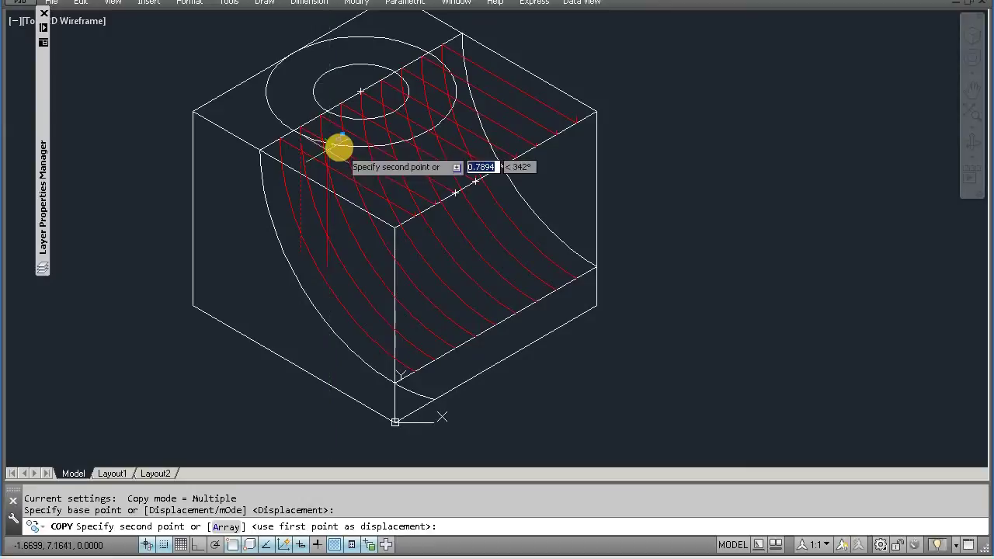
{"action": "left_click", "coordinate": [338, 148]}
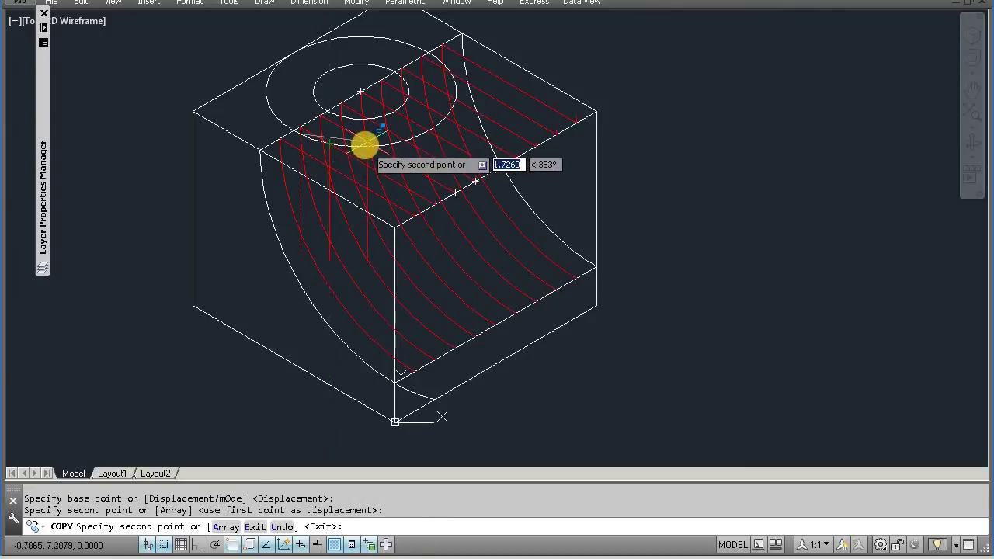
{"action": "left_click", "coordinate": [364, 144]}
{"action": "left_click", "coordinate": [362, 146]}
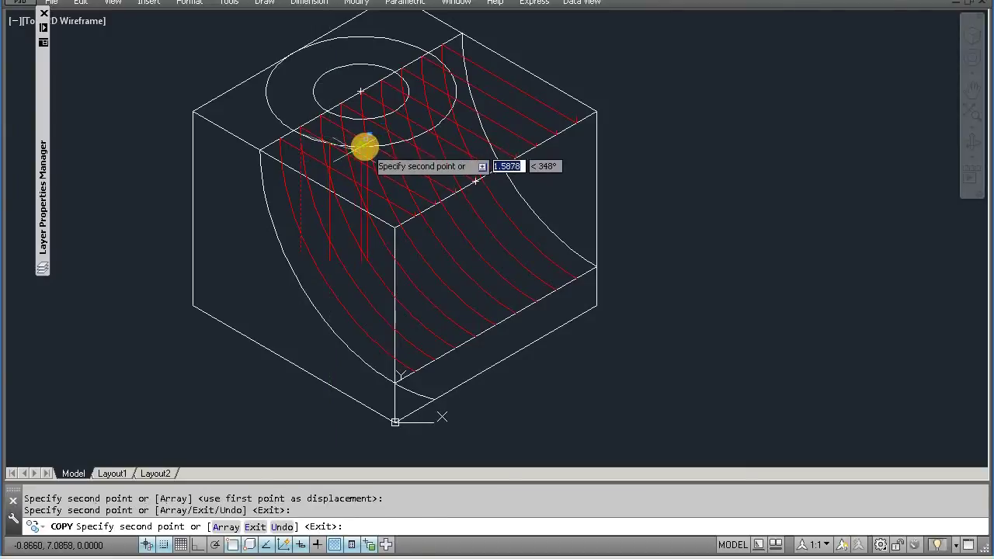
{"action": "left_click", "coordinate": [393, 143]}
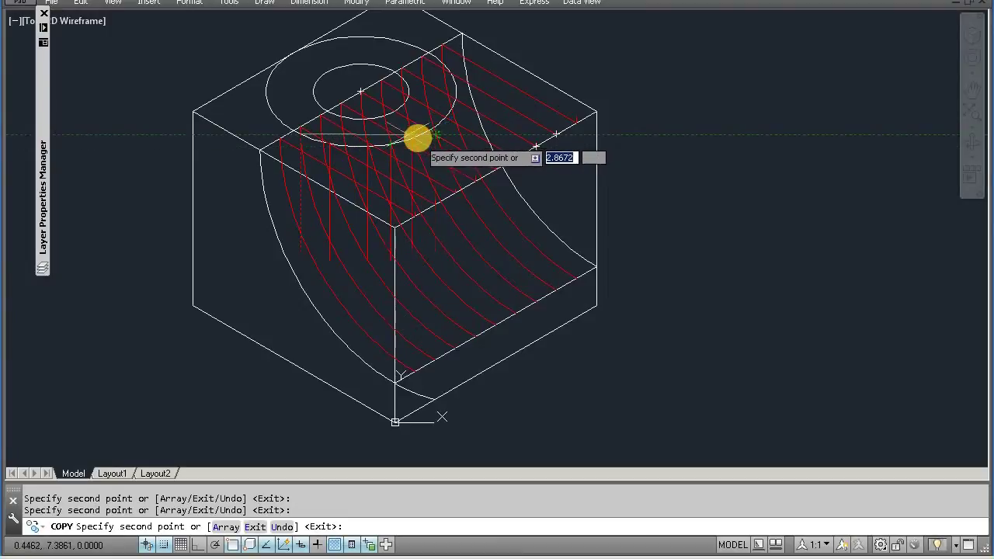
{"action": "left_click", "coordinate": [446, 132]}
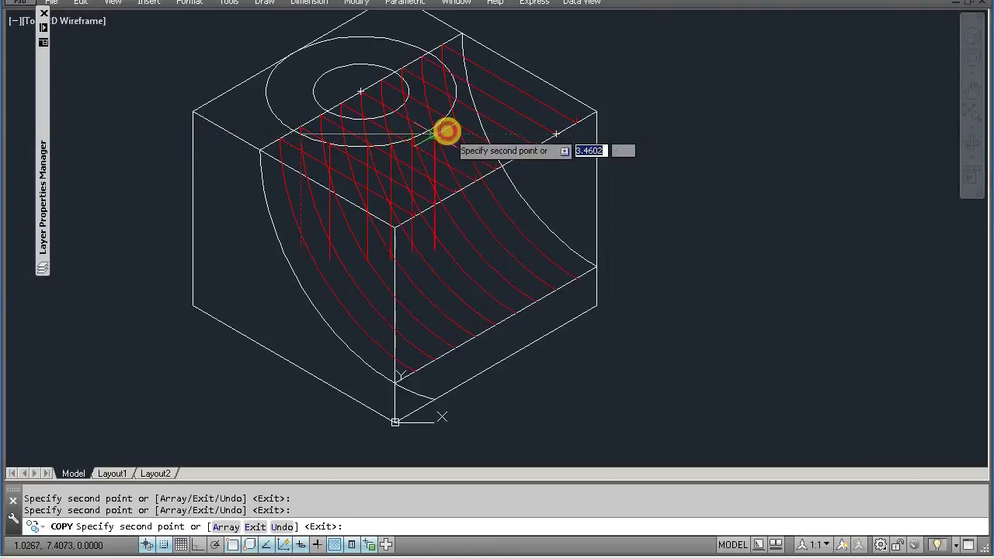
{"action": "left_click", "coordinate": [453, 107]}
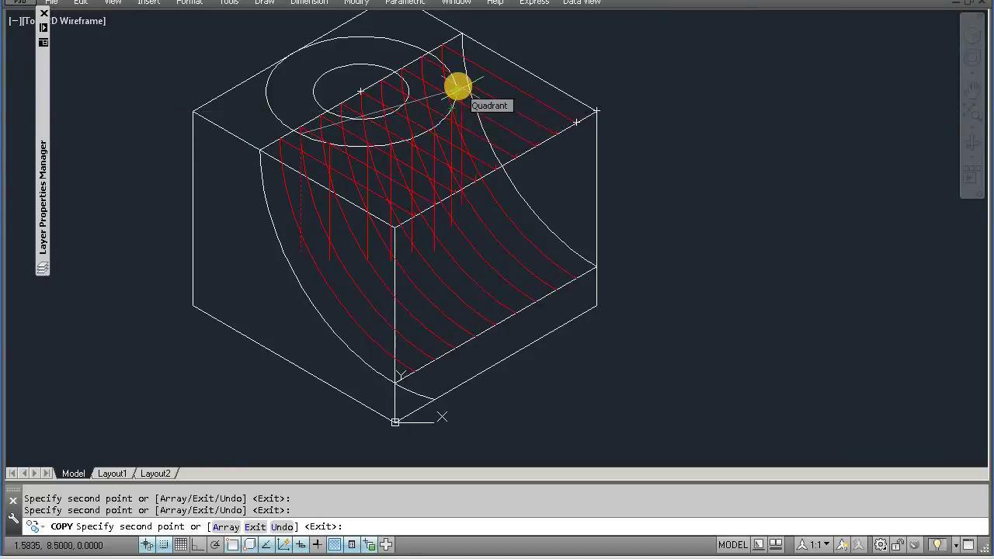
{"action": "left_click", "coordinate": [455, 85]}
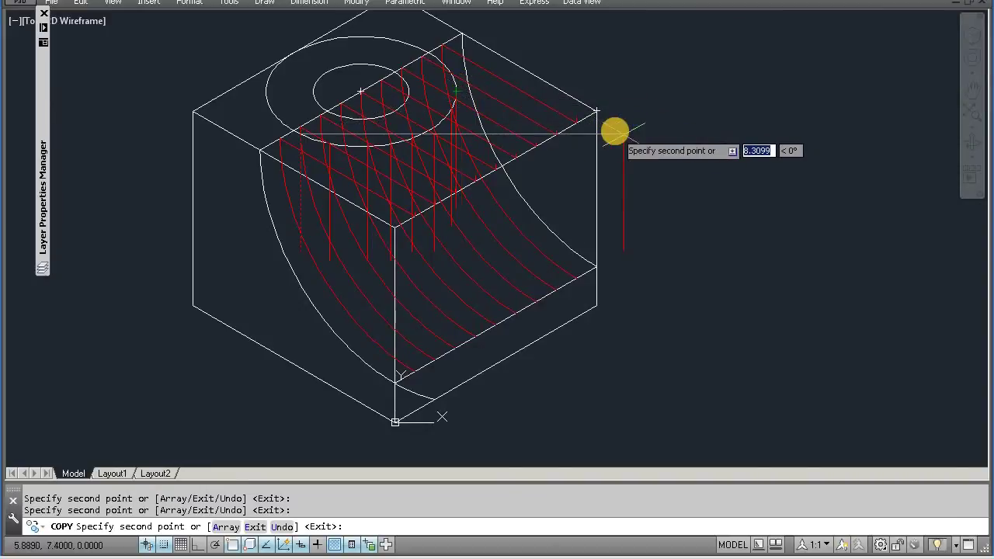
{"action": "key", "text": "Return"}
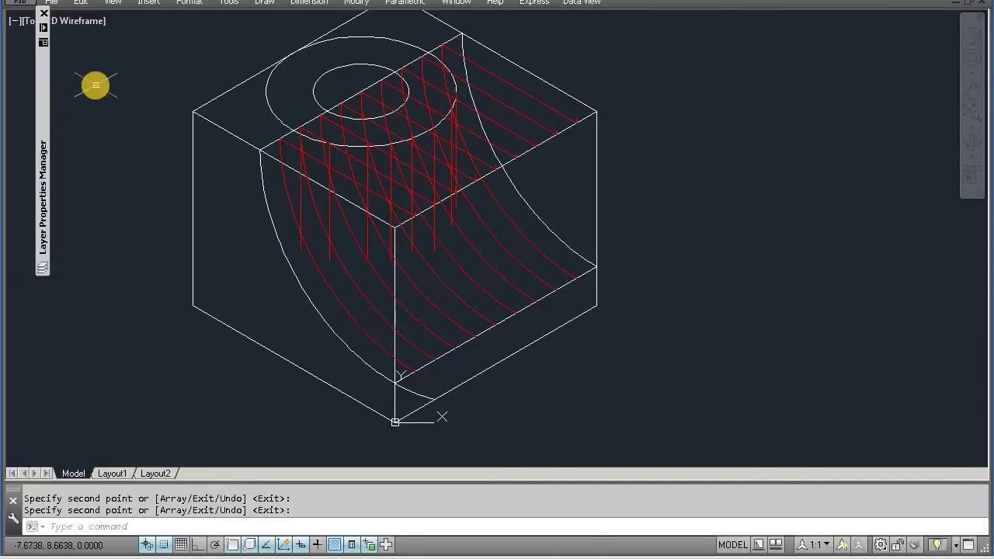
- Make layer 0 the current layer
{"action": "mouse_move", "coordinate": [45, 42]}
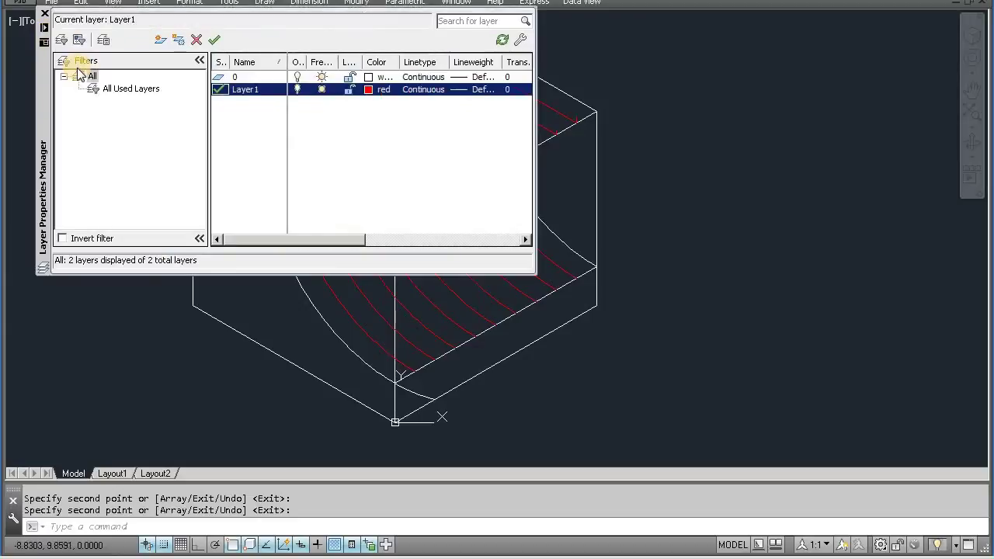
{"action": "left_click", "coordinate": [220, 79]}
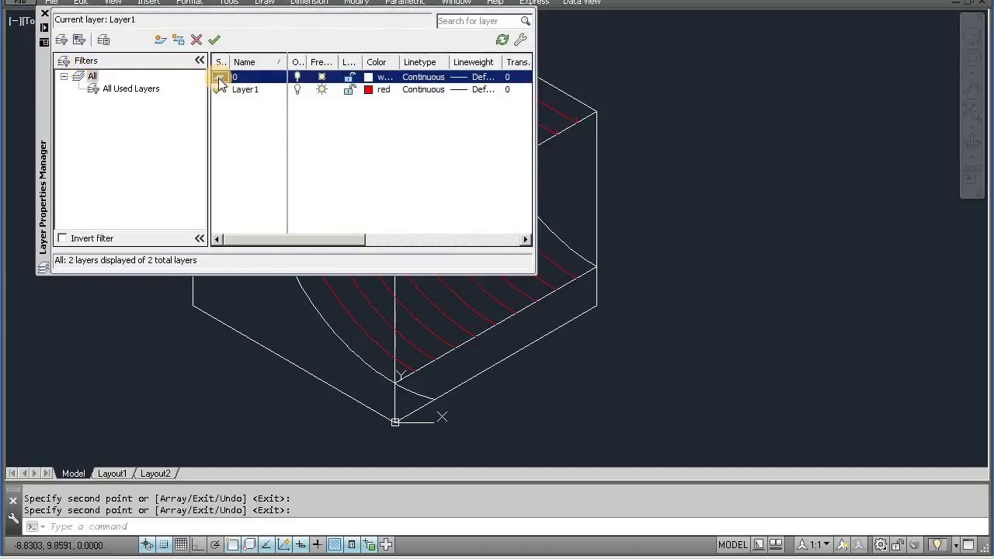
{"action": "left_click", "coordinate": [214, 39]}
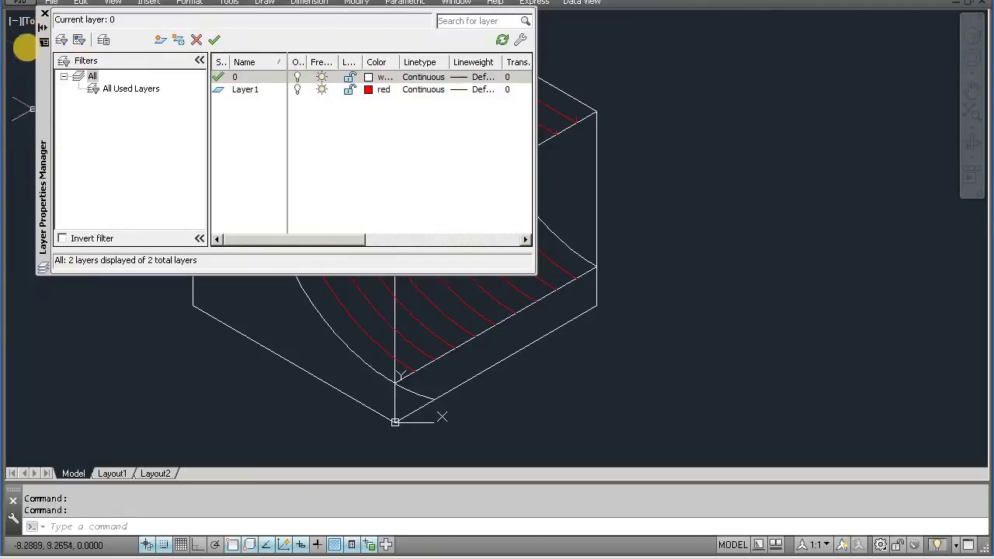
{"action": "left_click", "coordinate": [43, 28]}
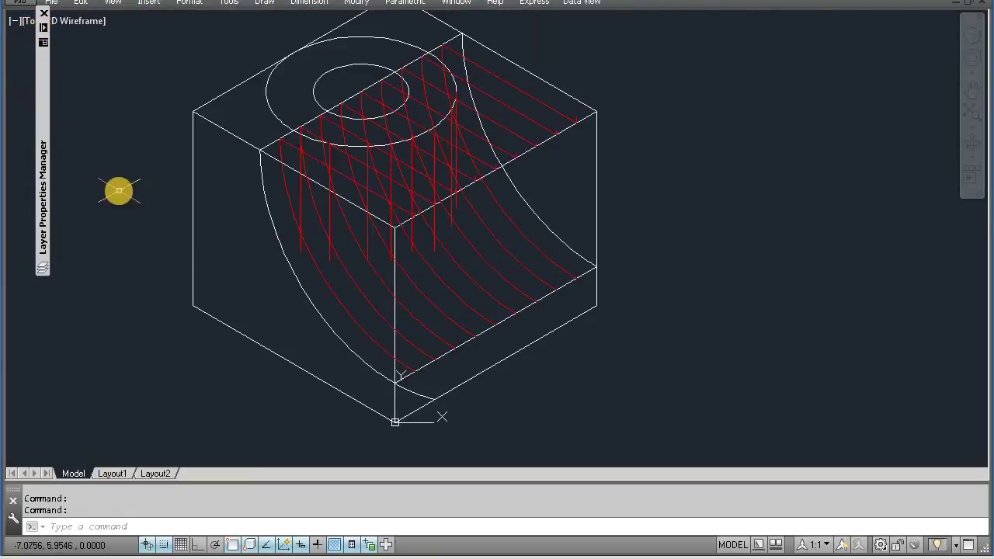
- Draw connected white lines from the outer ellipse's left front crossing through the red vertical-and-curve intersections below and up to the ellipse's right side
{"action": "type", "text": "l"}
{"action": "key", "text": "Return"}
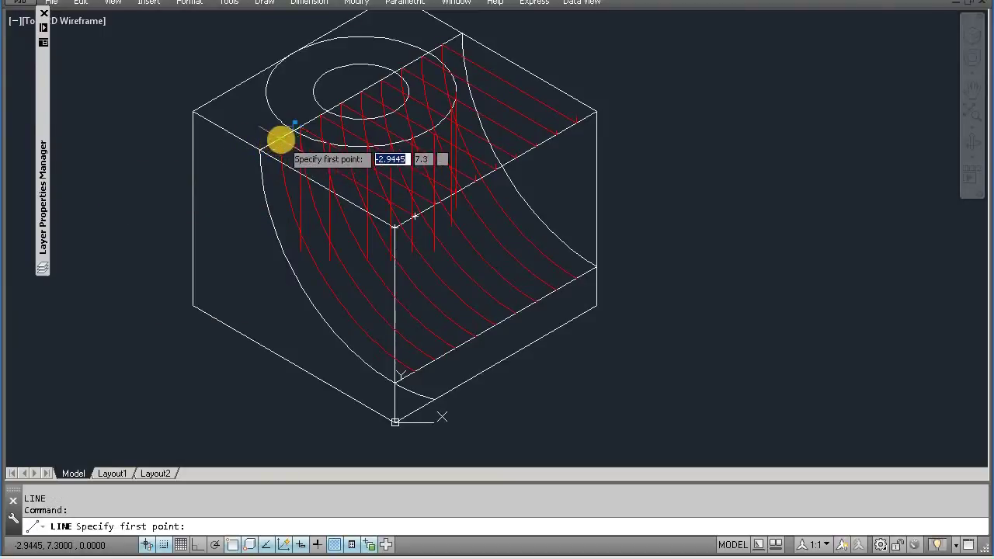
{"action": "left_click", "coordinate": [296, 138]}
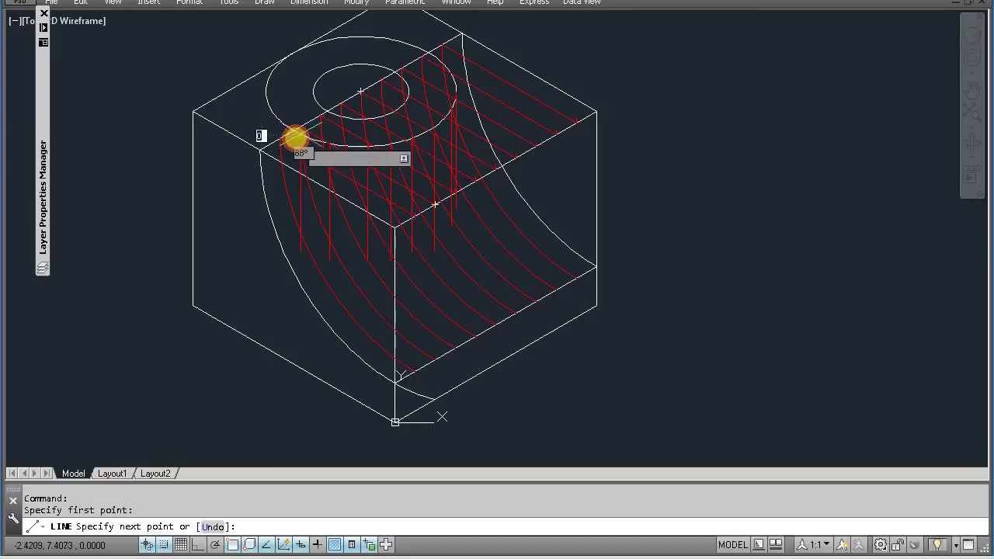
{"action": "left_click", "coordinate": [329, 241]}
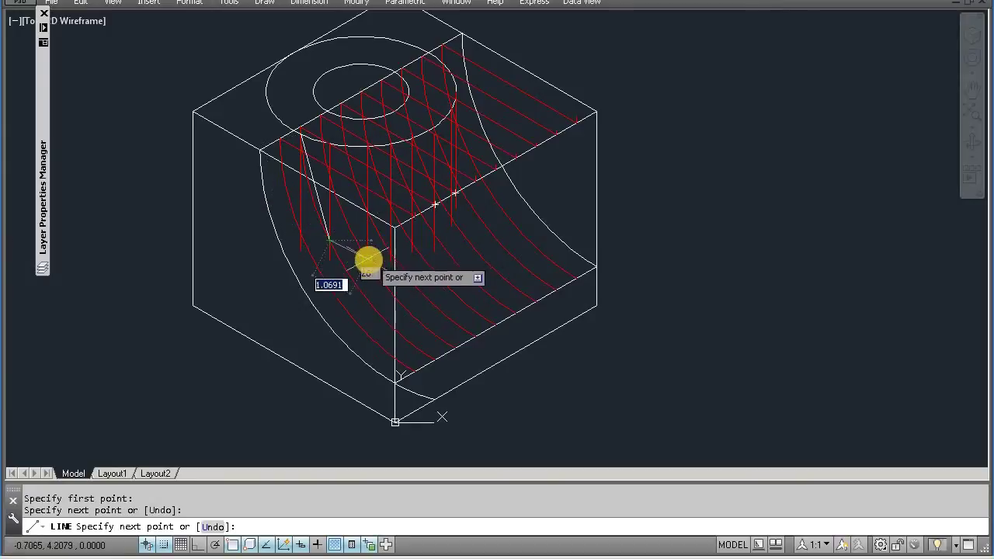
{"action": "left_click", "coordinate": [368, 260]}
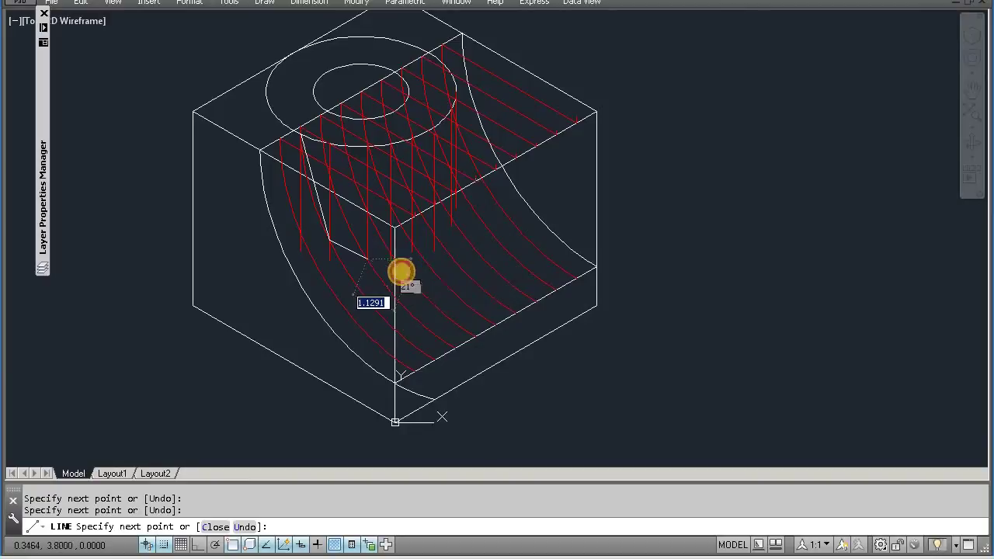
{"action": "left_click", "coordinate": [397, 268]}
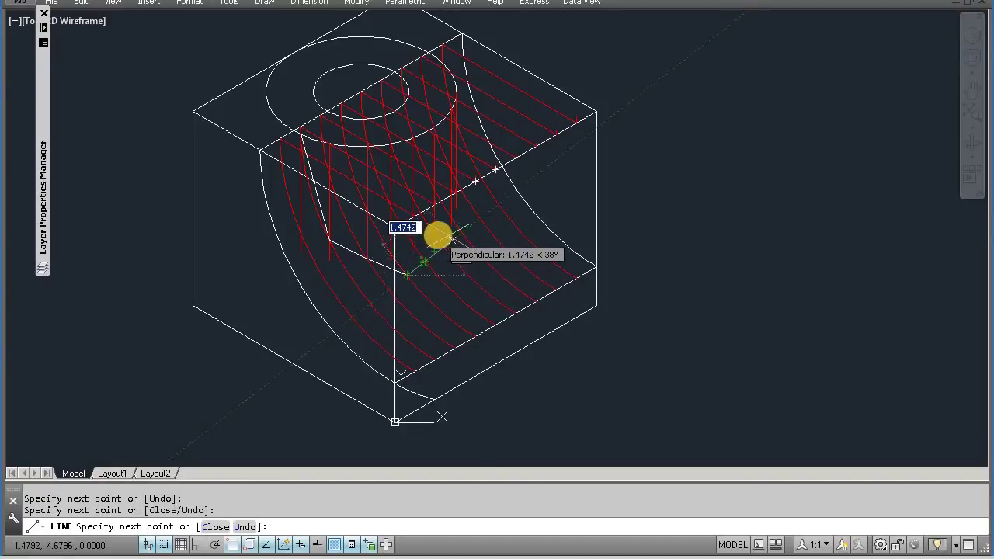
{"action": "scroll", "coordinate": [431, 232], "scroll_direction": "up", "scroll_amount": 4}
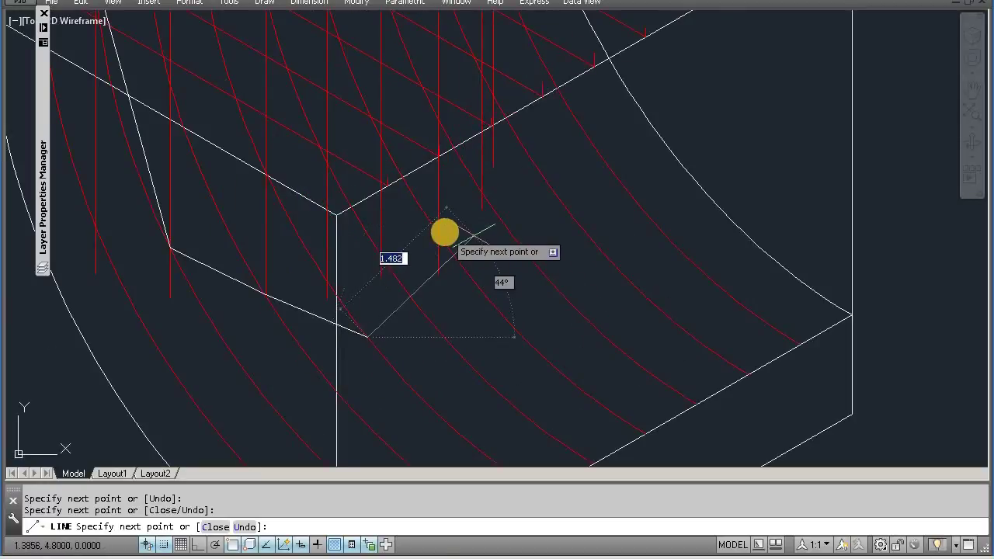
{"action": "scroll", "coordinate": [444, 232], "scroll_direction": "down", "scroll_amount": 5}
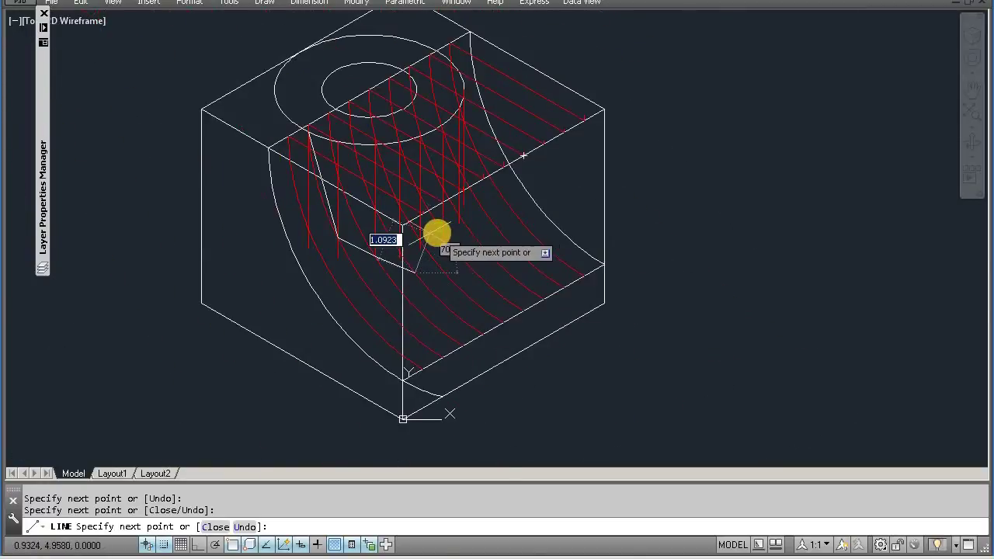
{"action": "left_click", "coordinate": [439, 230]}
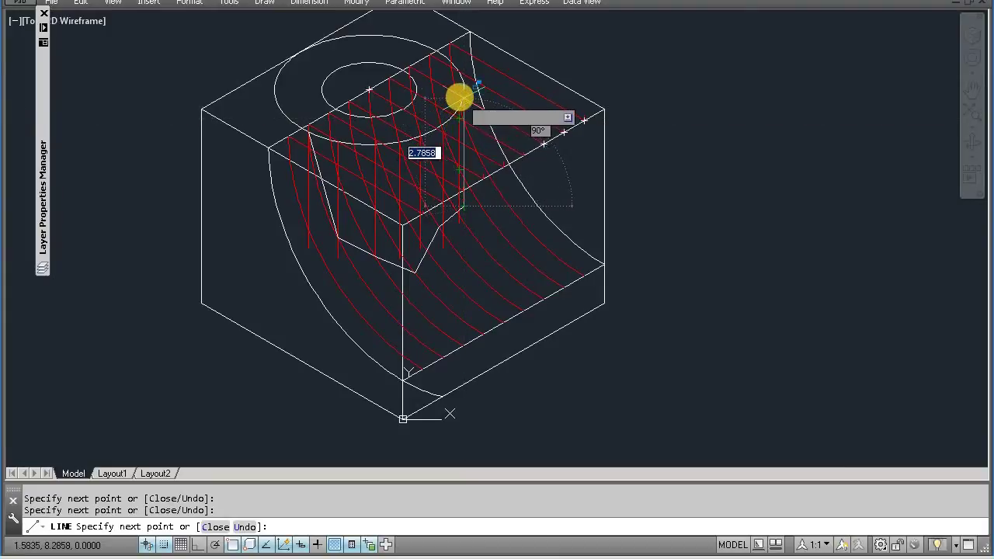
{"action": "left_click", "coordinate": [460, 97]}
{"action": "key", "text": "Return"}
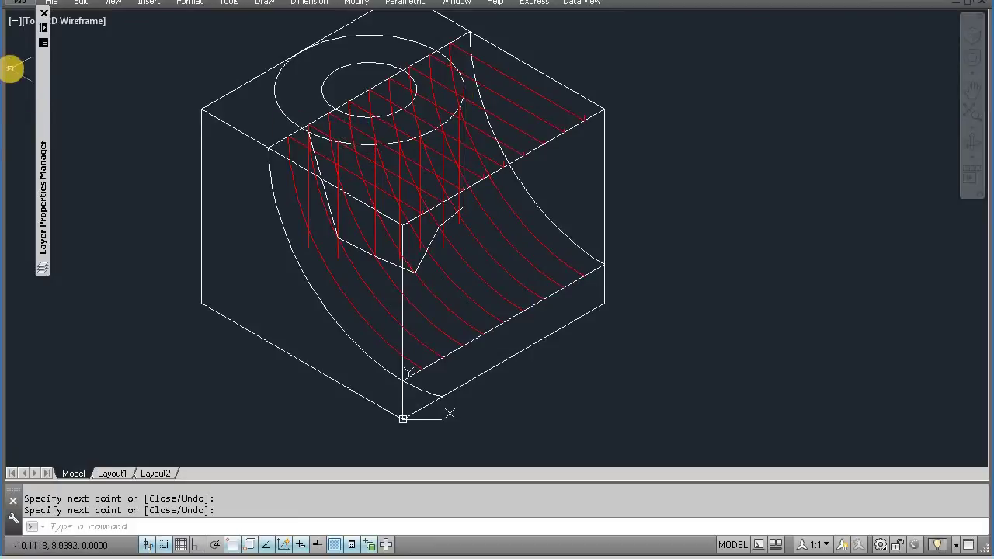
- Turn off Layer1 to hide all the red construction geometry
{"action": "mouse_move", "coordinate": [44, 31]}
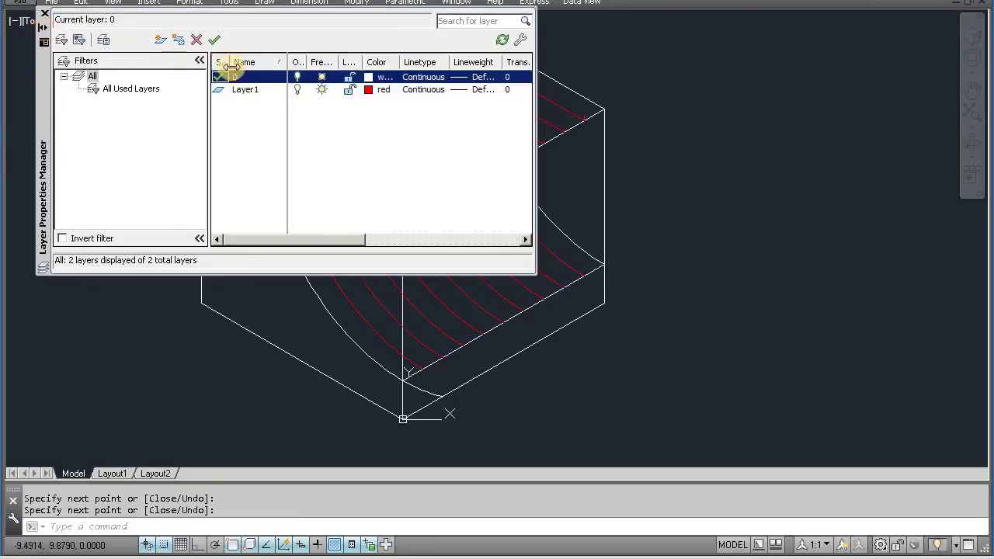
{"action": "left_click", "coordinate": [300, 91]}
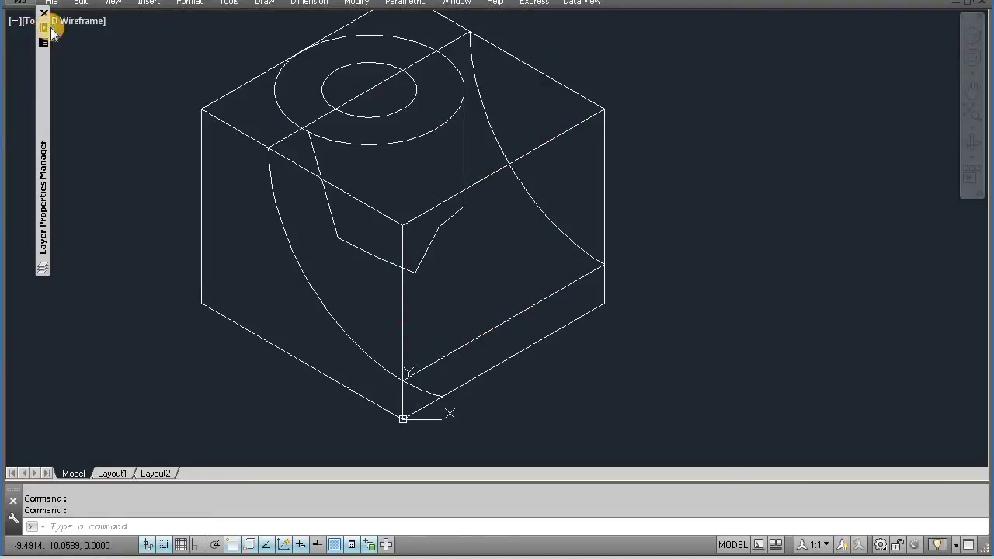
{"action": "left_click", "coordinate": [415, 91]}
{"action": "key", "text": "Escape"}
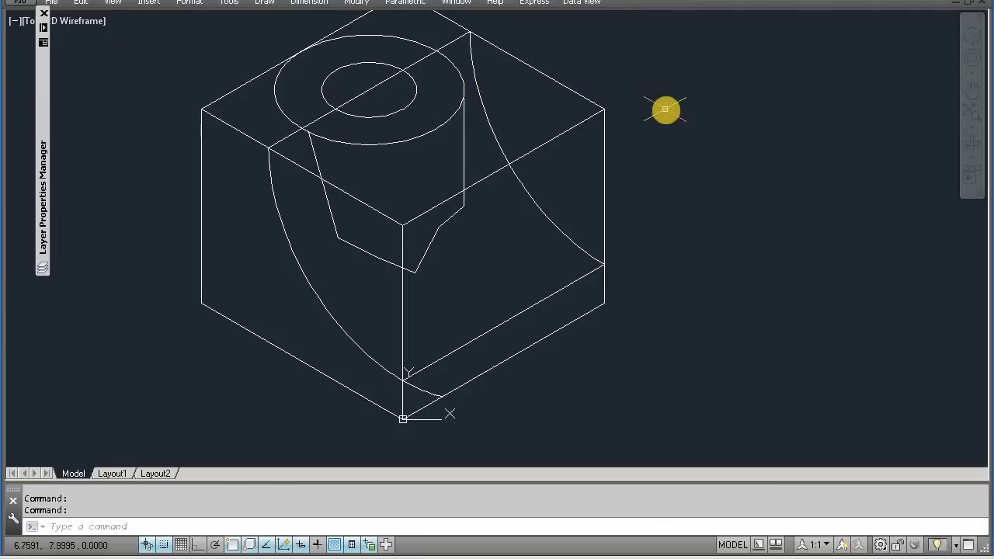
- Convert the vertical line below the outer ellipse's right side to a polyline and join the other connected intersection segments to it
{"action": "type", "text": "p"}
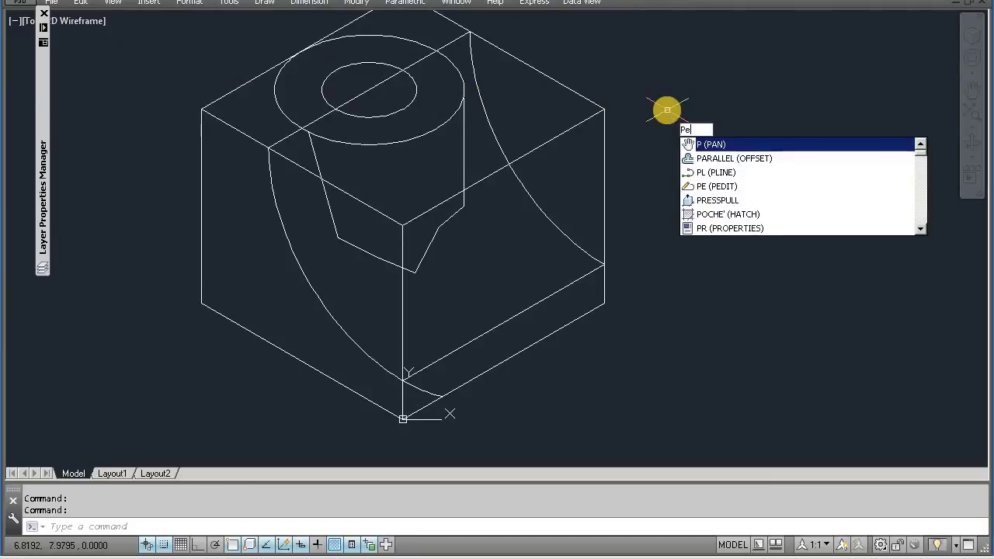
{"action": "type", "text": "edit"}
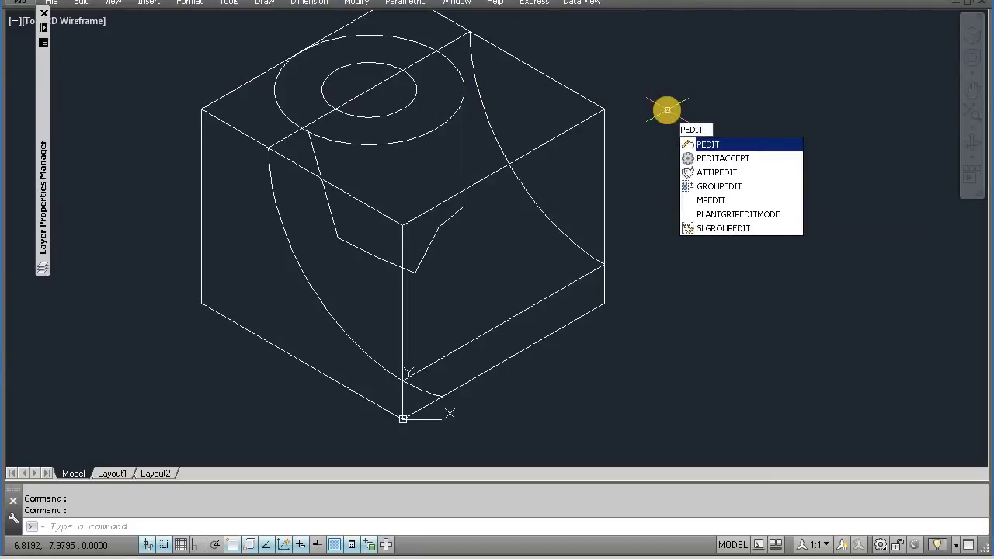
{"action": "key", "text": "Return"}
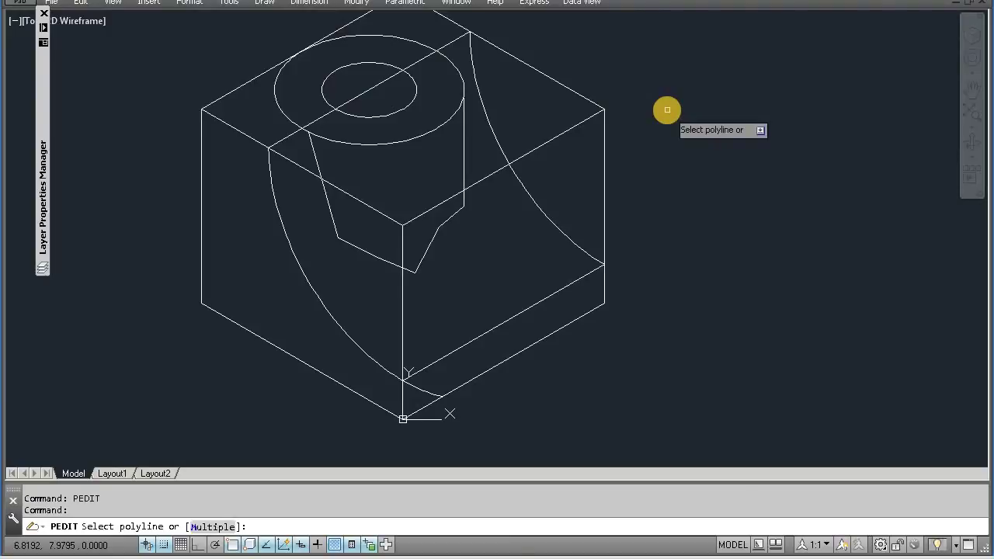
{"action": "left_click", "coordinate": [466, 158]}
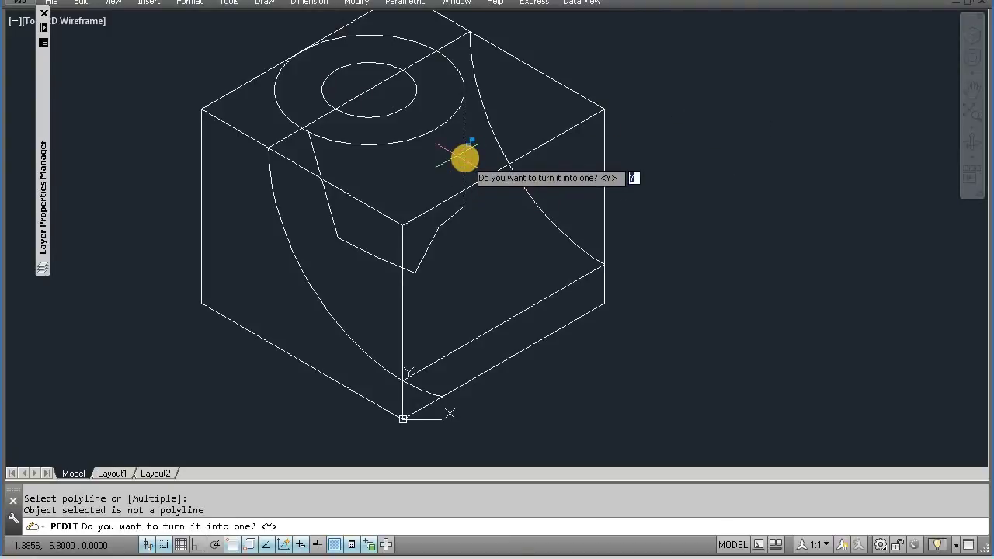
{"action": "key", "text": "Return"}
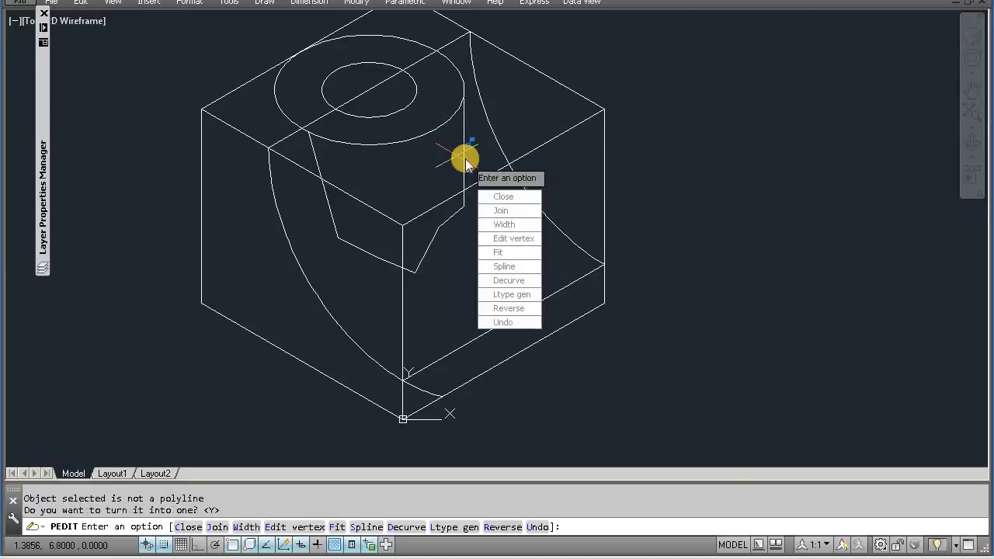
{"action": "left_click", "coordinate": [501, 212]}
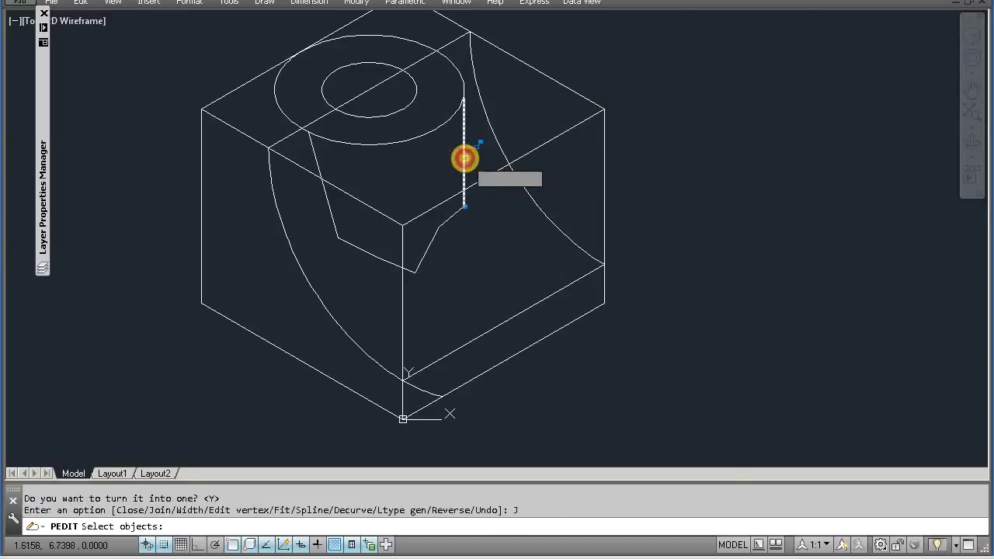
{"action": "left_click", "coordinate": [318, 162]}
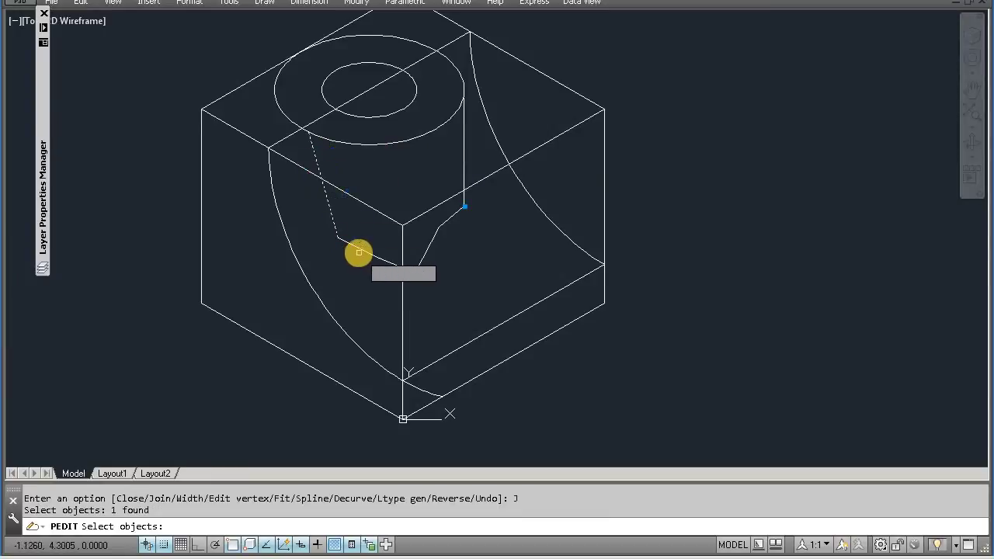
{"action": "left_click", "coordinate": [357, 248]}
{"action": "left_click", "coordinate": [384, 260]}
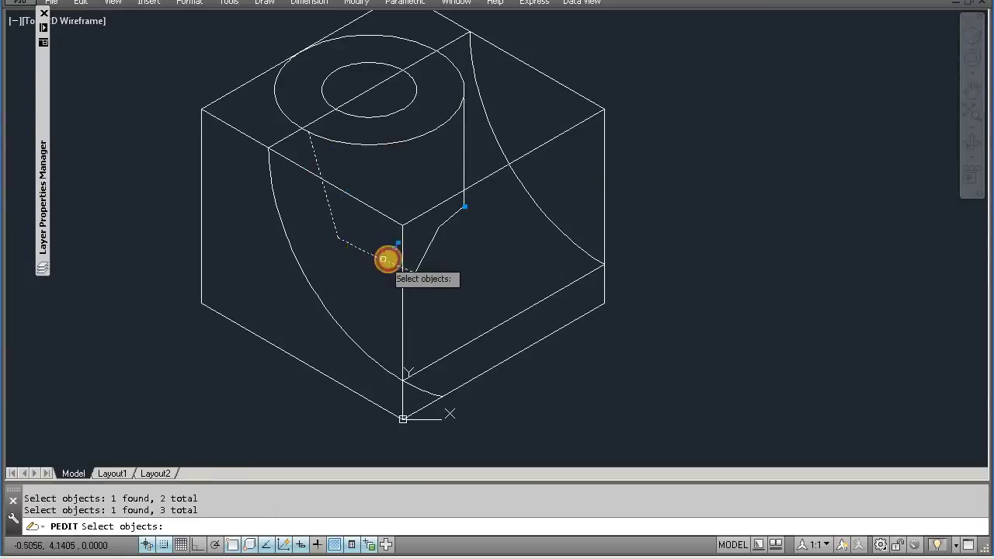
{"action": "left_click", "coordinate": [430, 246]}
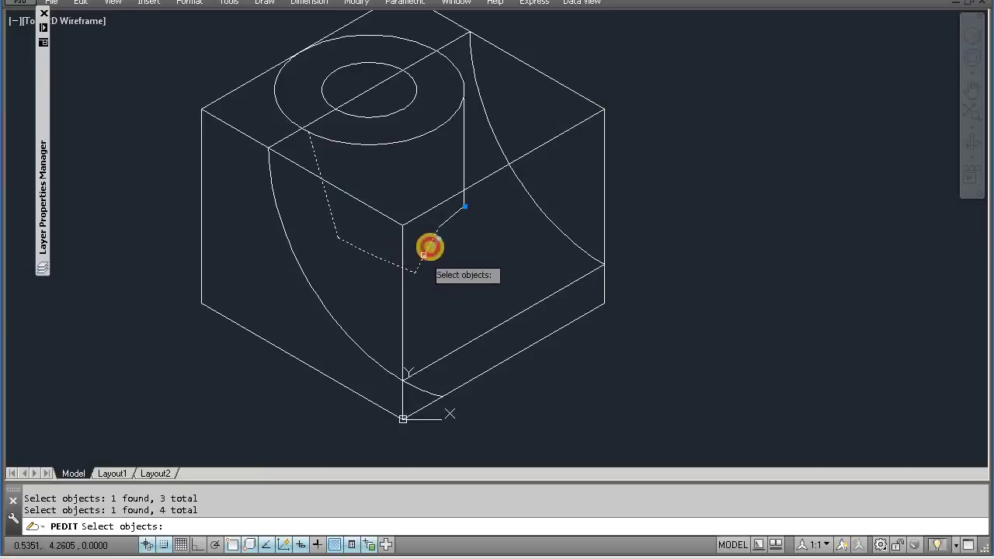
{"action": "left_click", "coordinate": [451, 221]}
{"action": "left_click", "coordinate": [465, 172]}
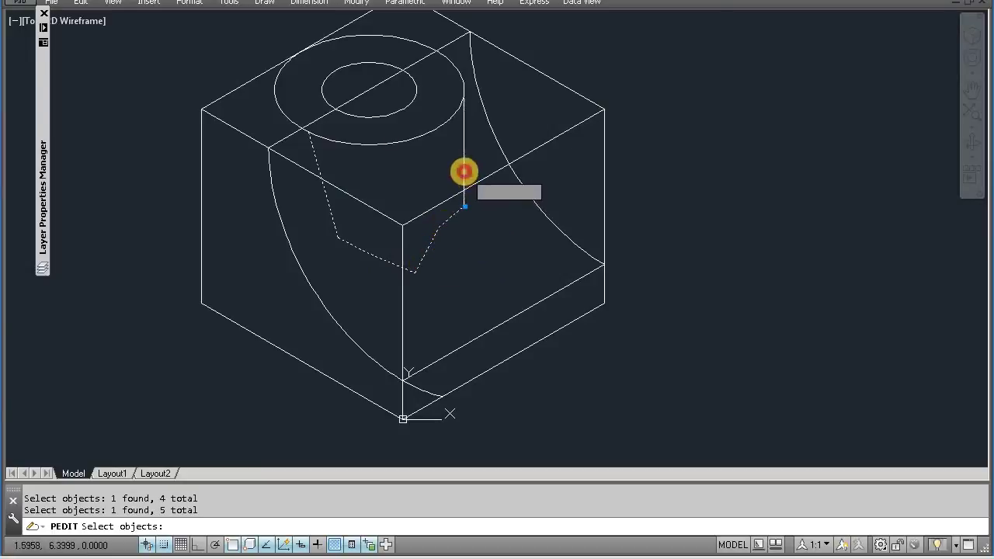
{"action": "key", "text": "Return"}
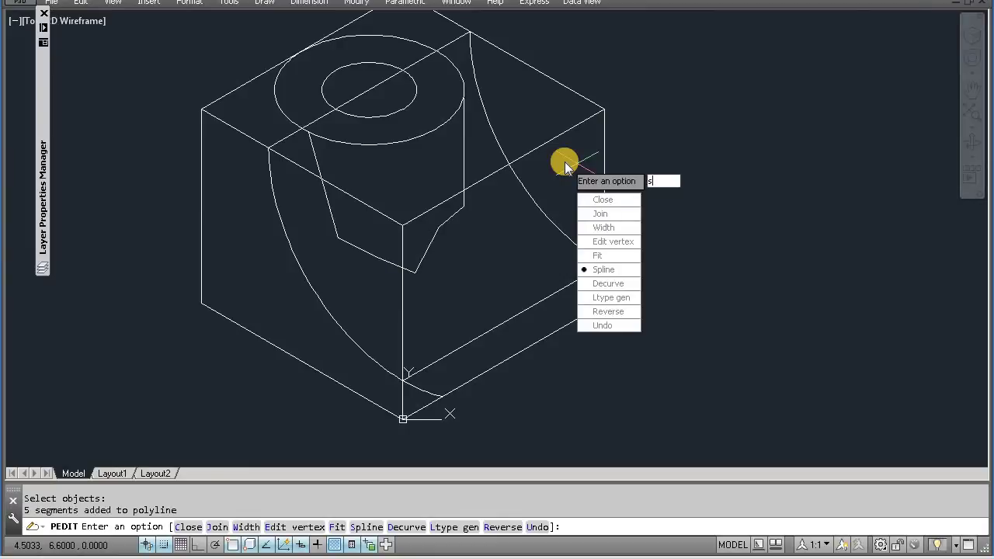
- Smooth the joined intersection polyline below the boss with the Spline option of Polyline Edit
{"action": "key", "text": "Return"}
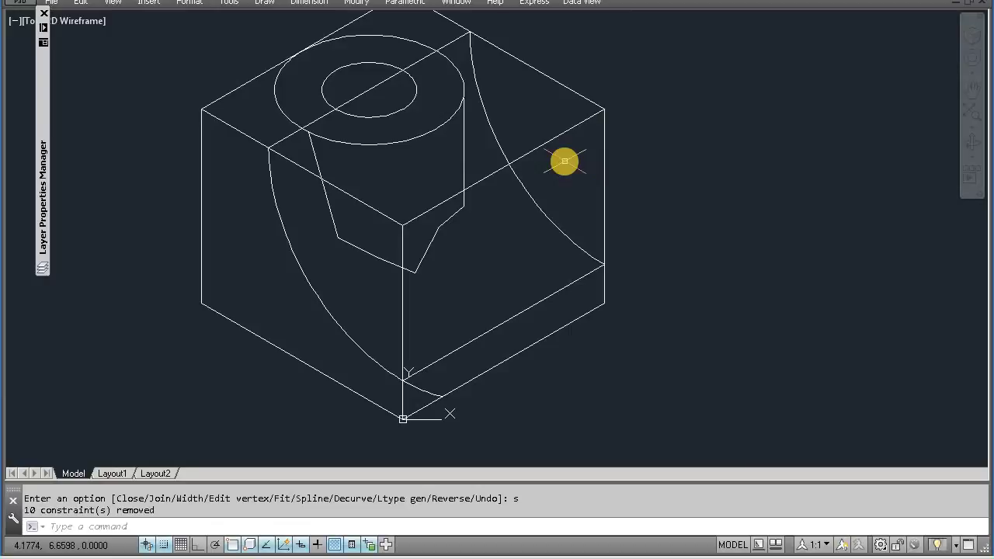
{"action": "key", "text": "Return"}
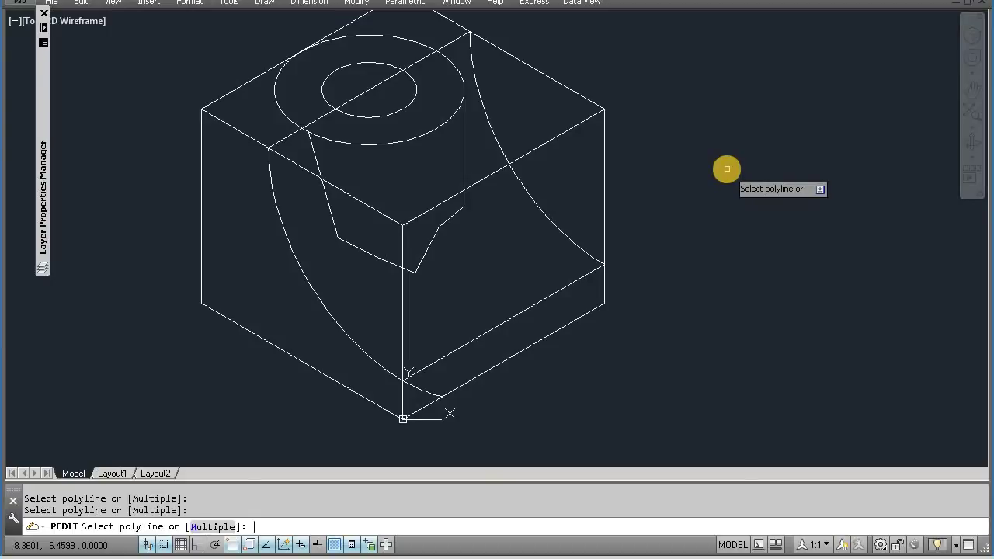
{"action": "left_click", "coordinate": [461, 142]}
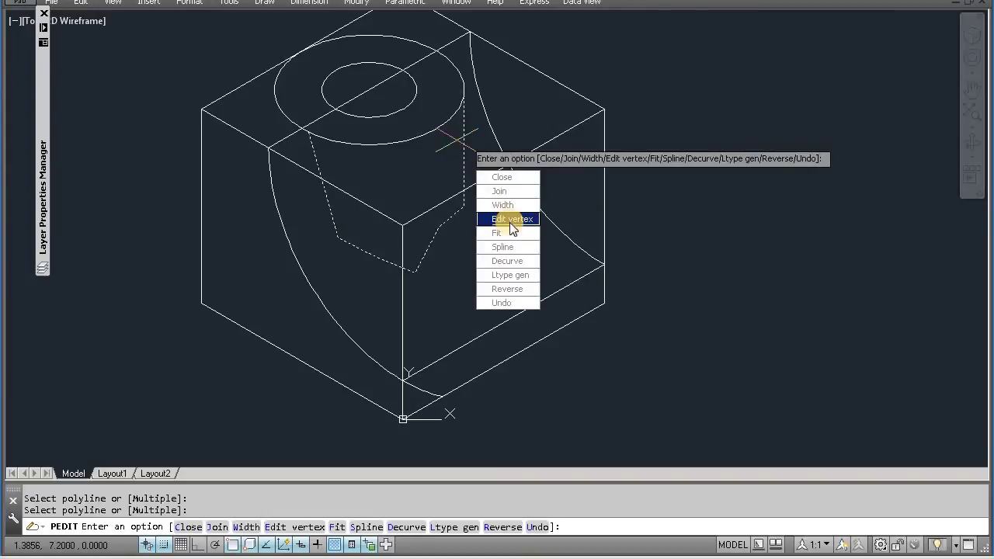
{"action": "type", "text": "s"}
{"action": "key", "text": "Return"}
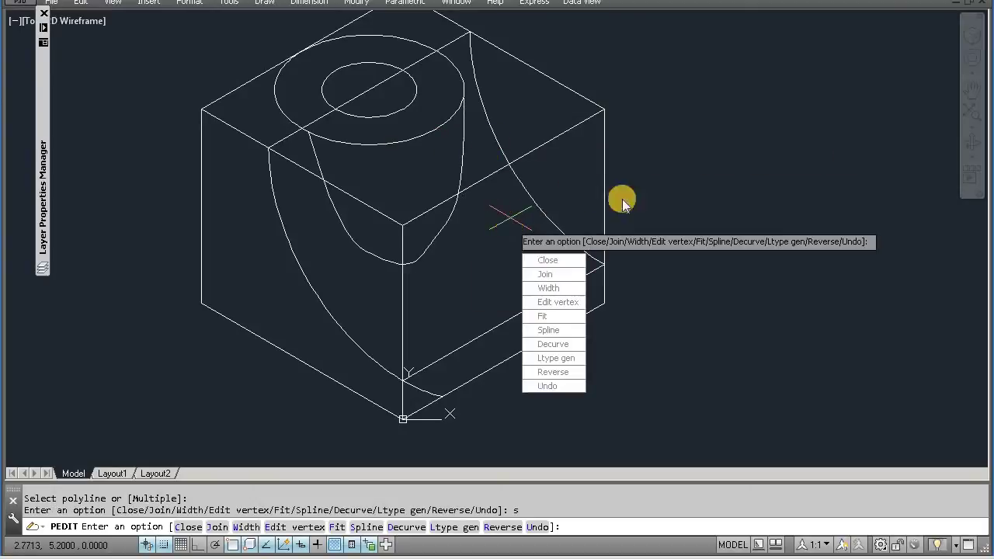
{"action": "key", "text": "Return"}
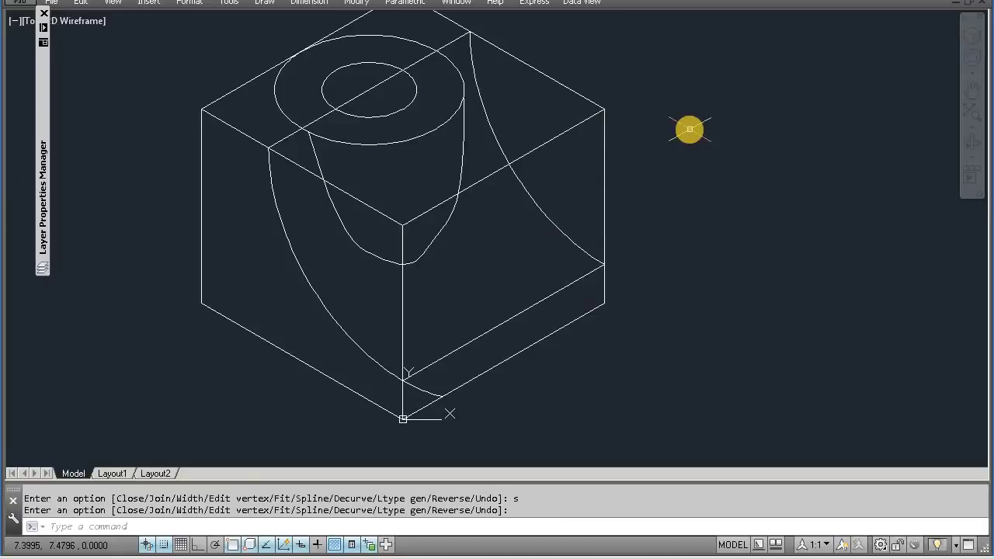
- Trim the block's top right edges and right vertical edge where they extend beyond the right curved profile
{"action": "type", "text": "tr"}
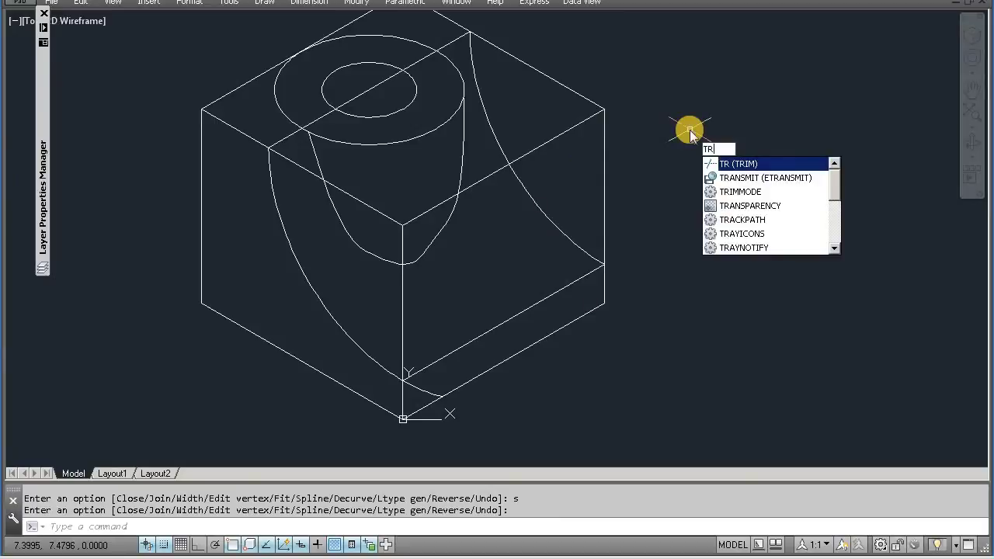
{"action": "key", "text": "Return"}
{"action": "key", "text": "Return"}
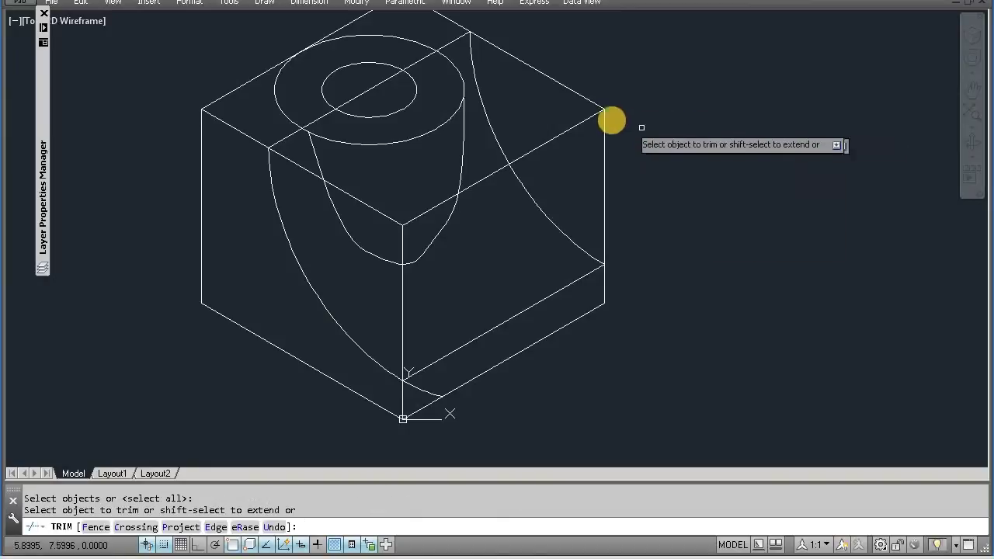
{"action": "left_click", "coordinate": [590, 97]}
{"action": "left_click", "coordinate": [587, 117]}
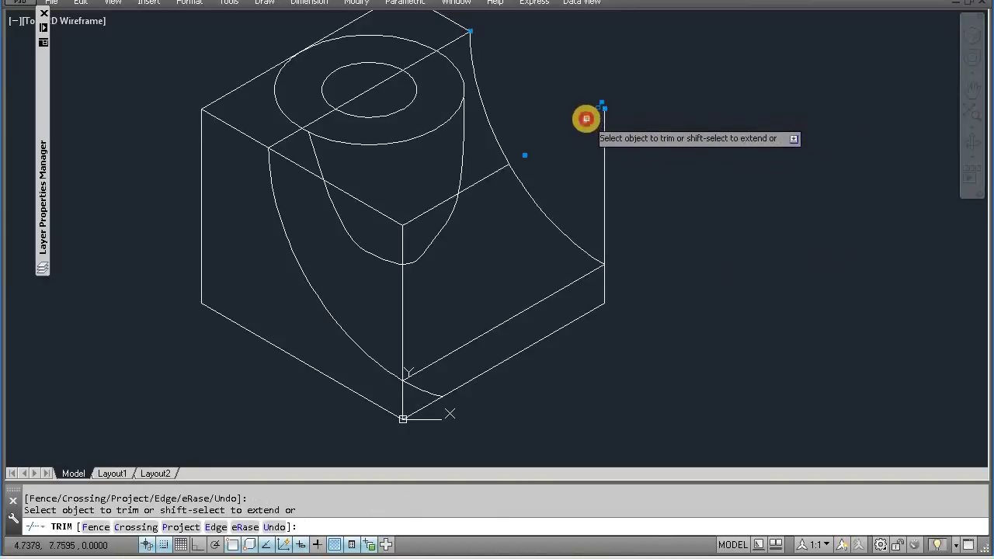
{"action": "left_click", "coordinate": [604, 136]}
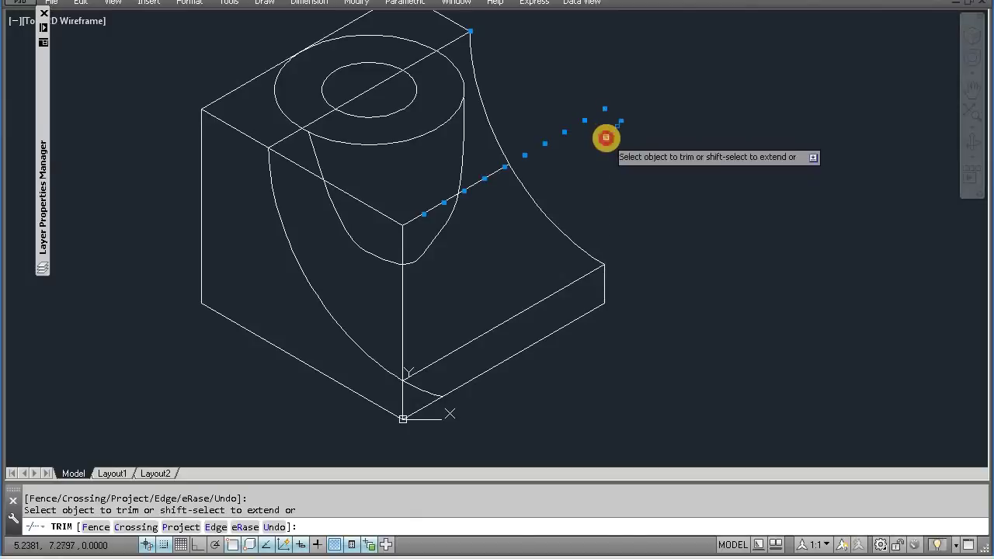
- Trim the block's top front edges across the boss and the front vertical edge down to the base slab
{"action": "left_click", "coordinate": [480, 187]}
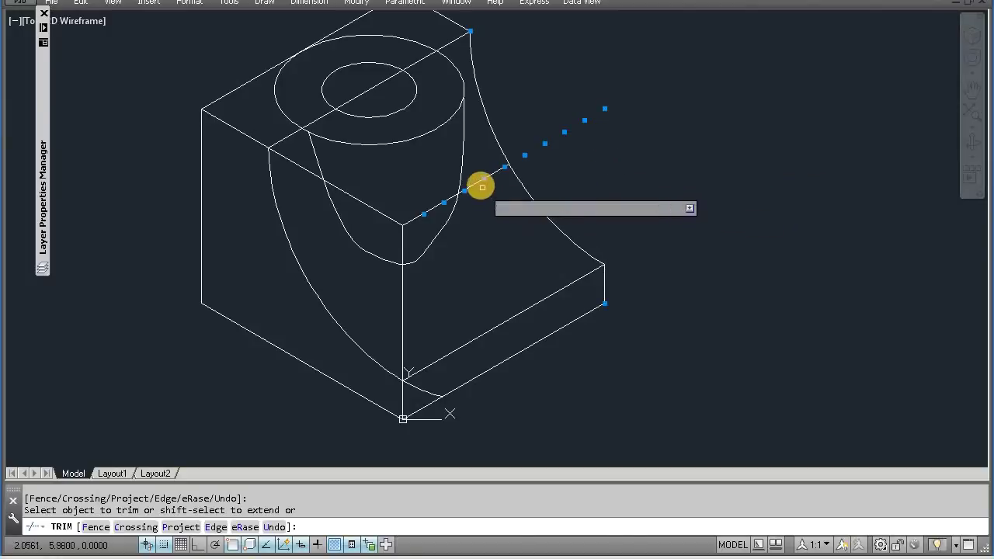
{"action": "left_click", "coordinate": [444, 200]}
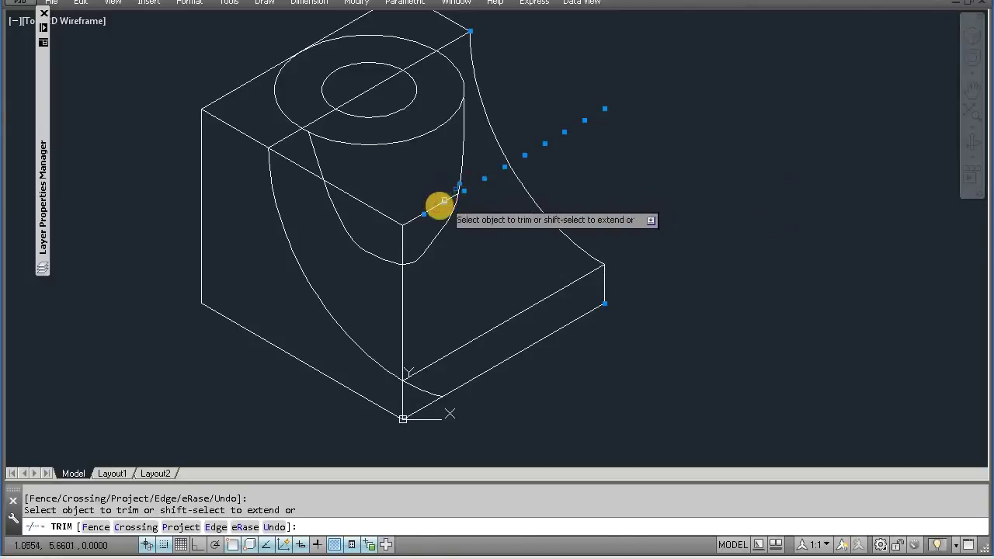
{"action": "left_click", "coordinate": [403, 244]}
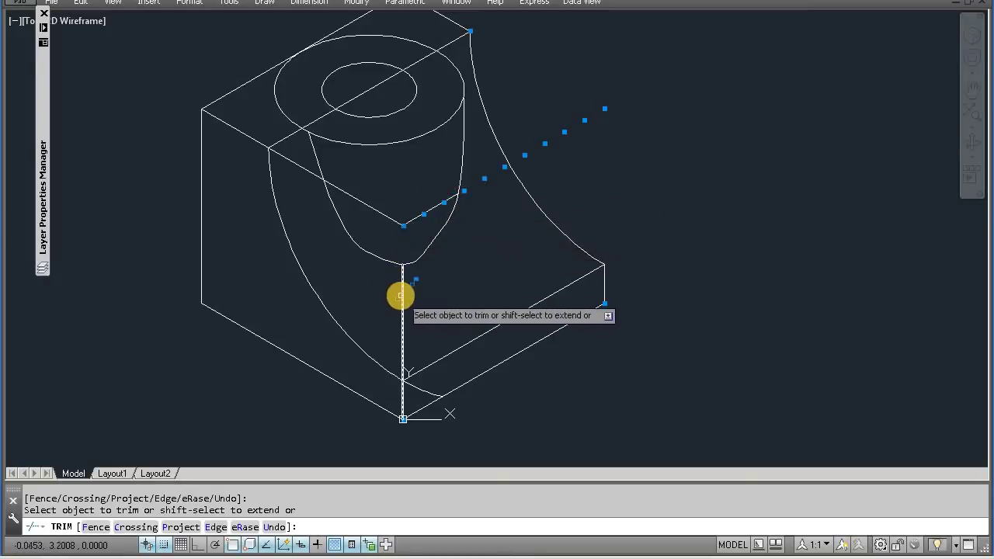
{"action": "left_click", "coordinate": [398, 296]}
{"action": "left_click", "coordinate": [386, 215]}
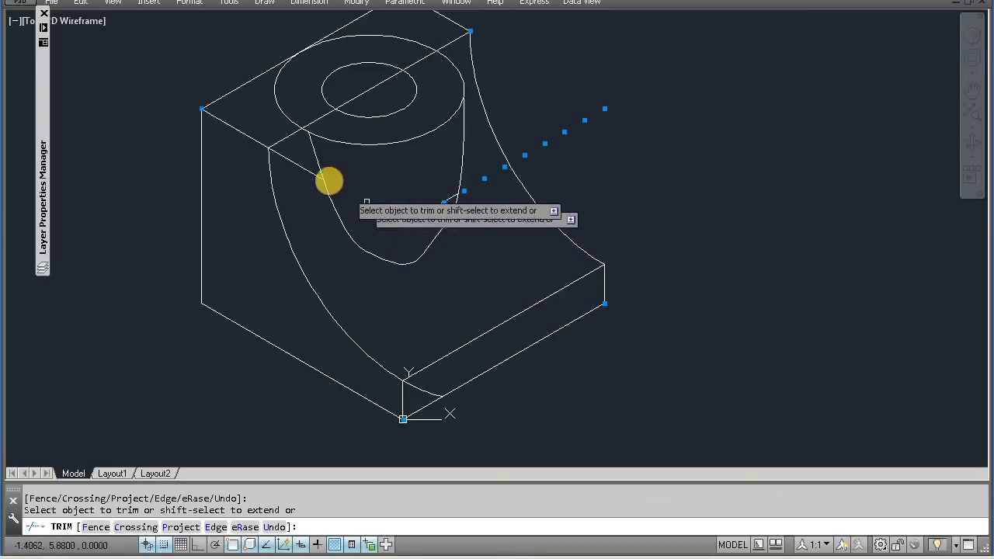
- Trim the top edge line inside the boss and hole ellipses, and the outer ellipse's rear arc behind that line
{"action": "left_click", "coordinate": [321, 116]}
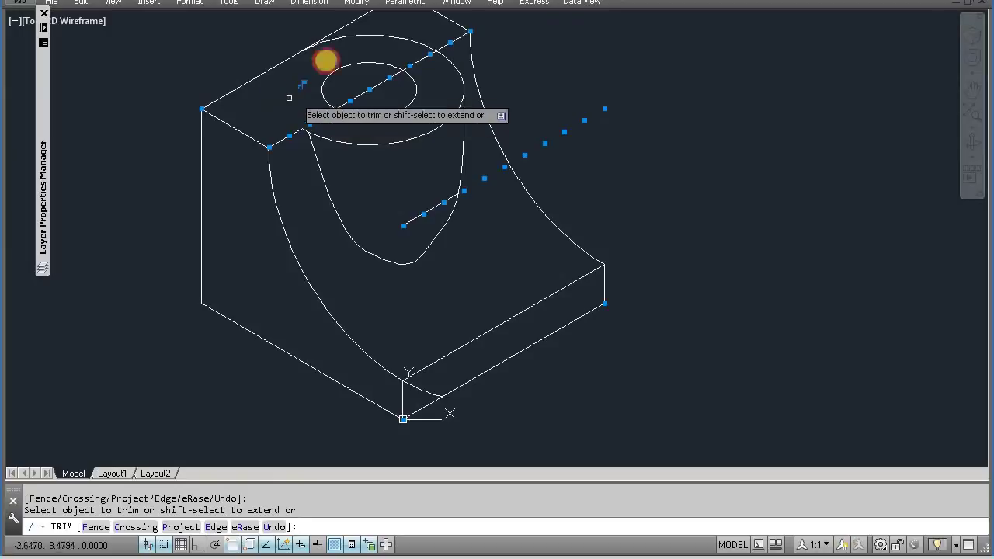
{"action": "left_click", "coordinate": [325, 50]}
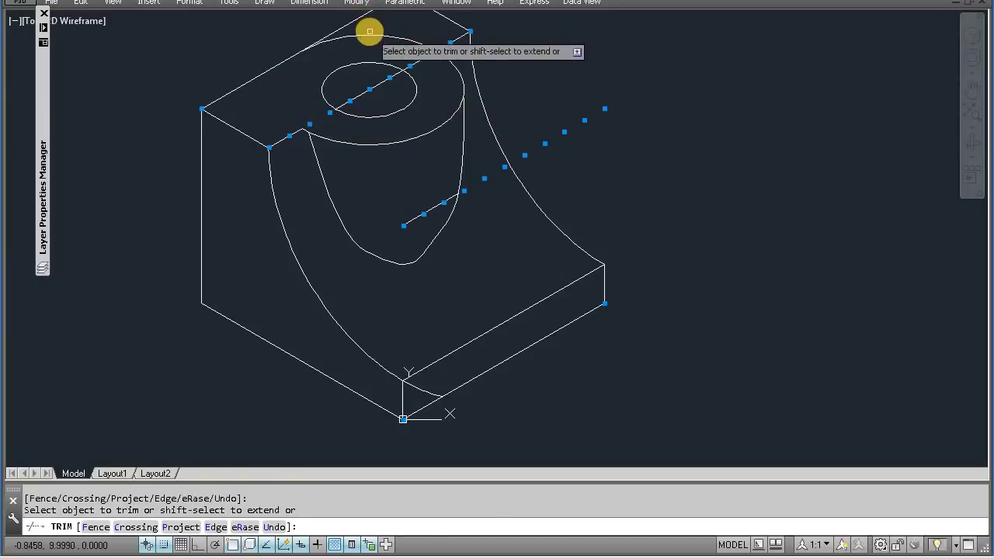
{"action": "left_click", "coordinate": [369, 33]}
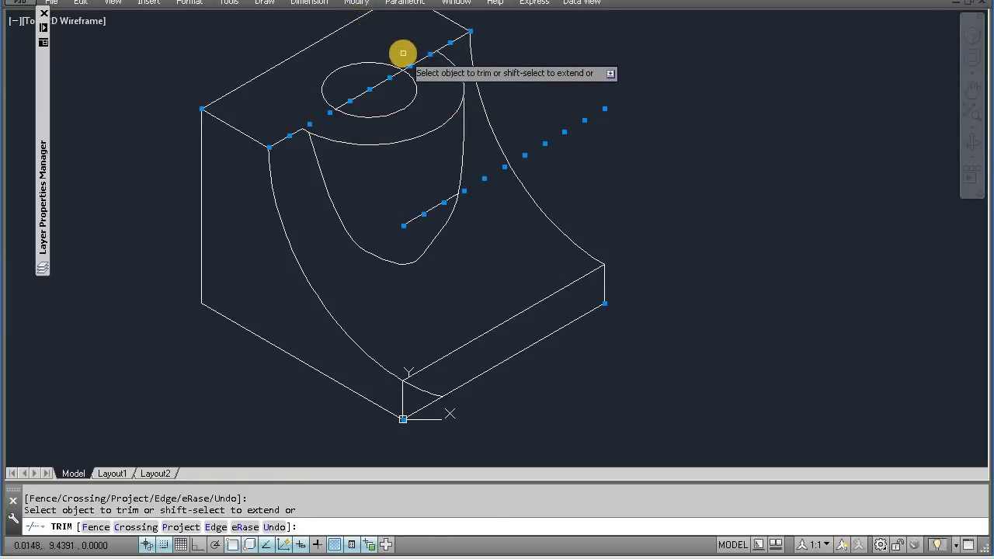
{"action": "left_click", "coordinate": [383, 80]}
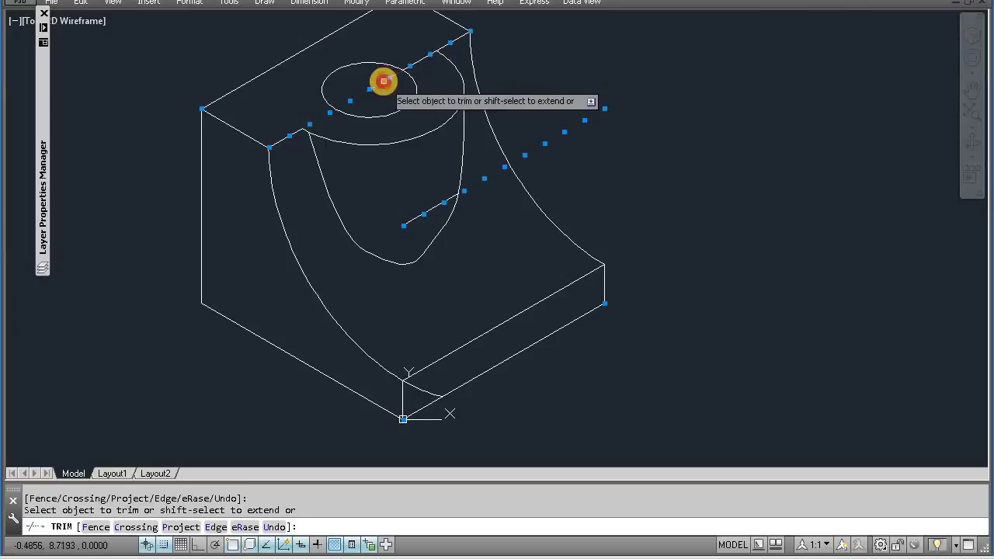
{"action": "left_click", "coordinate": [419, 61]}
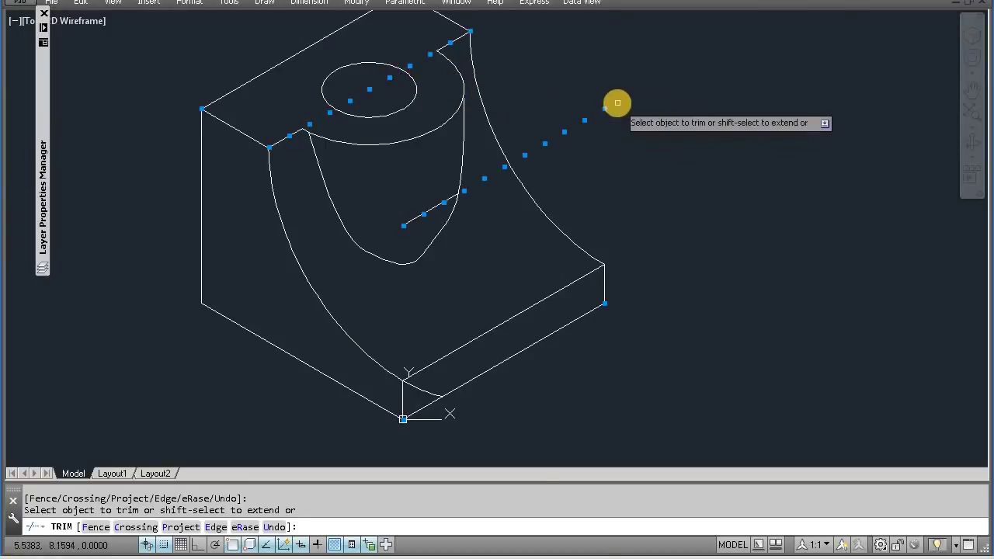
{"action": "left_click", "coordinate": [617, 103]}
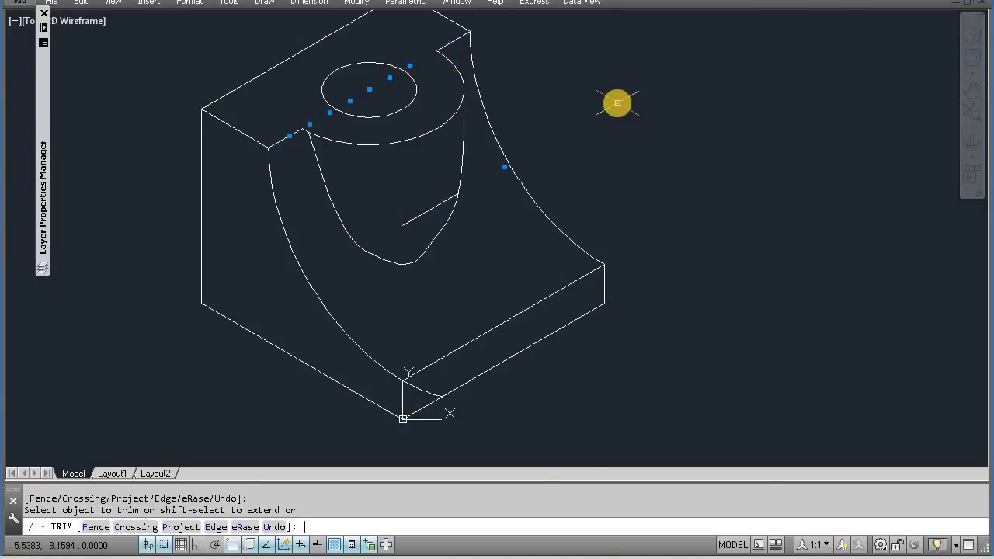
{"action": "key", "text": "Return"}
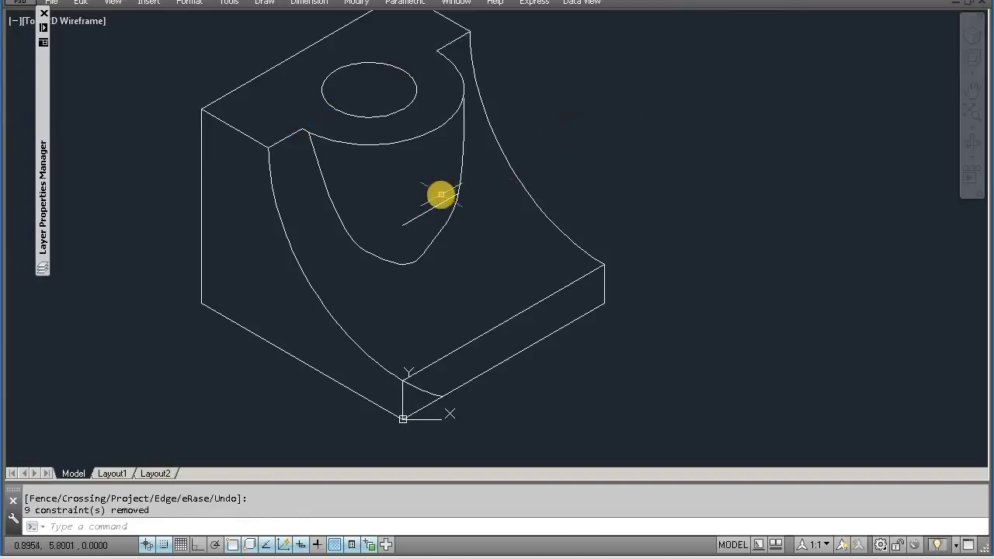
- Delete the leftover slanted line segment inside the boss's intersection curve
{"action": "left_click", "coordinate": [435, 205]}
{"action": "double_click", "coordinate": [435, 204]}
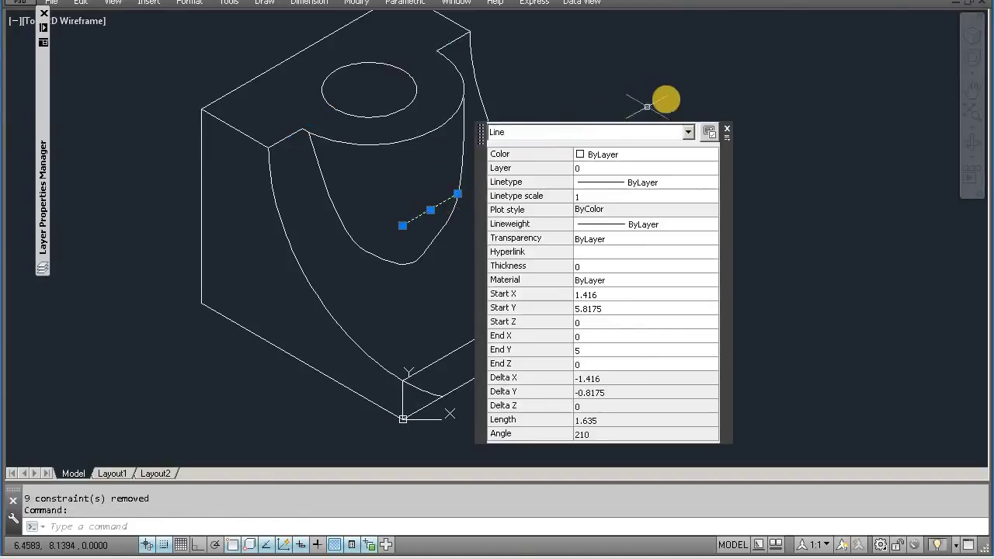
{"action": "key", "text": "Delete"}
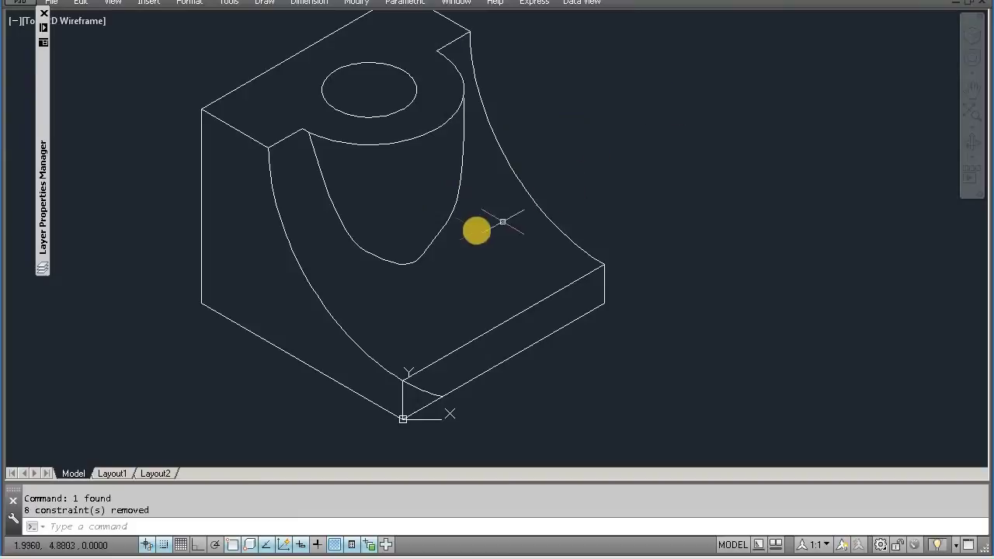
- Trim the lower end of the left curved profile where it runs past the front vertical edge
{"action": "scroll", "coordinate": [474, 225], "scroll_direction": "down", "scroll_amount": 2}
{"action": "scroll", "coordinate": [428, 171], "scroll_direction": "up", "scroll_amount": 2}
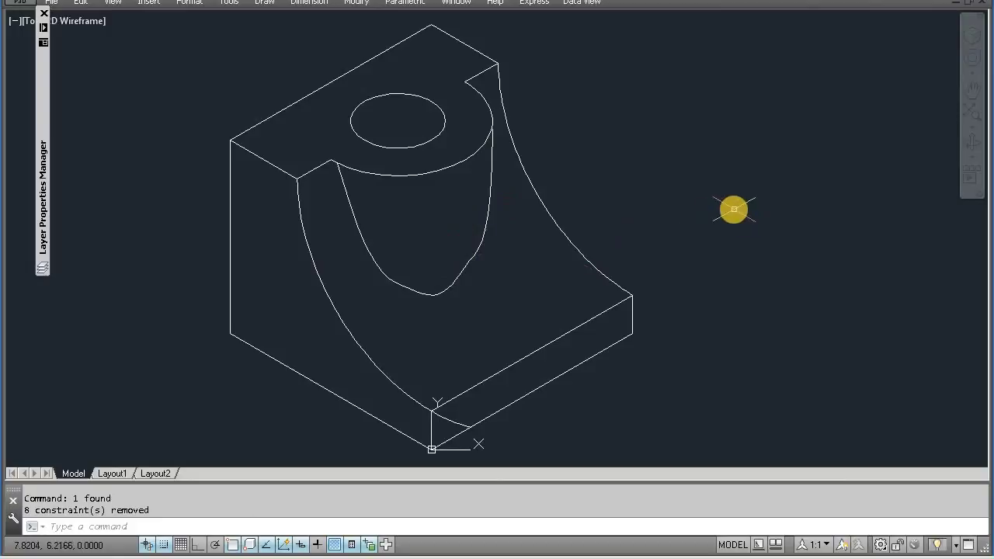
{"action": "key", "text": "Return"}
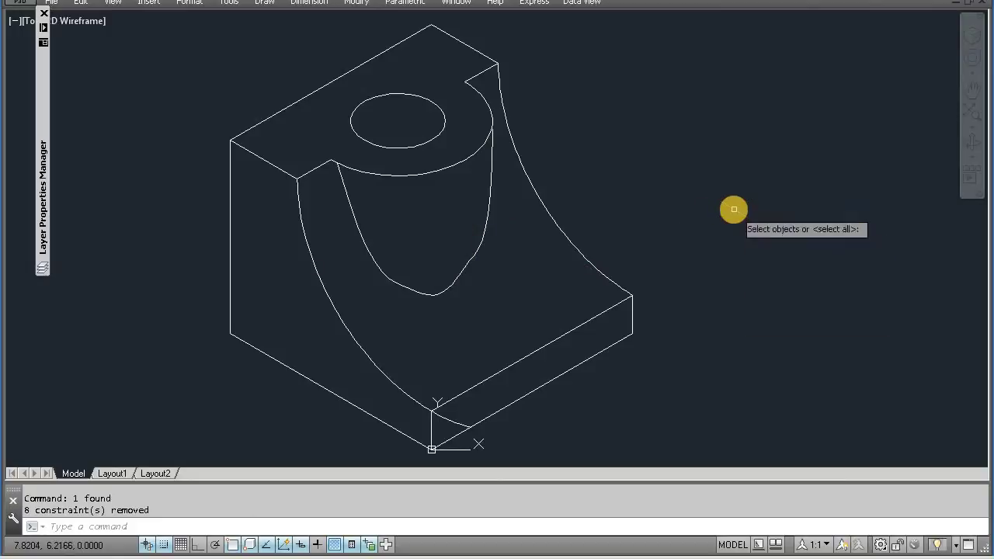
{"action": "key", "text": "Return"}
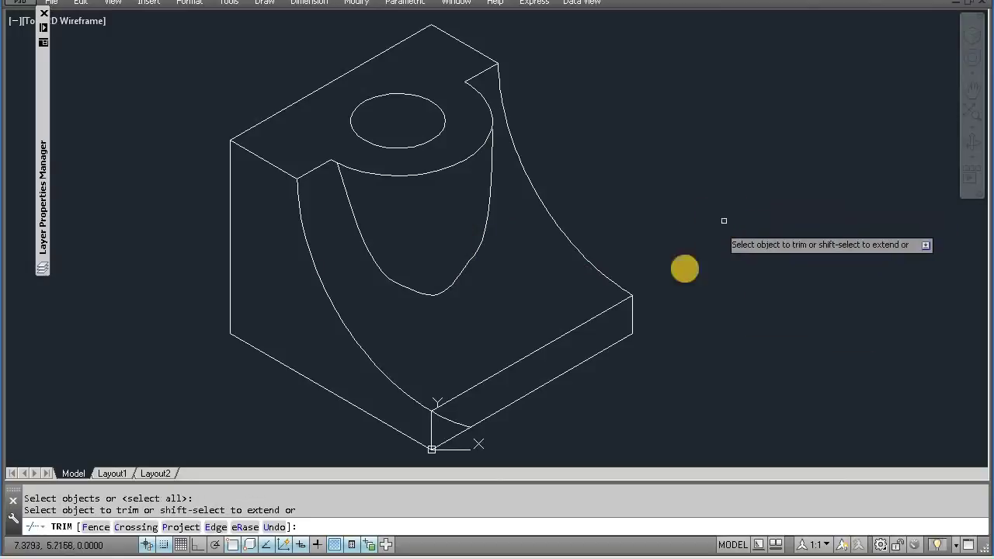
{"action": "left_click", "coordinate": [446, 412]}
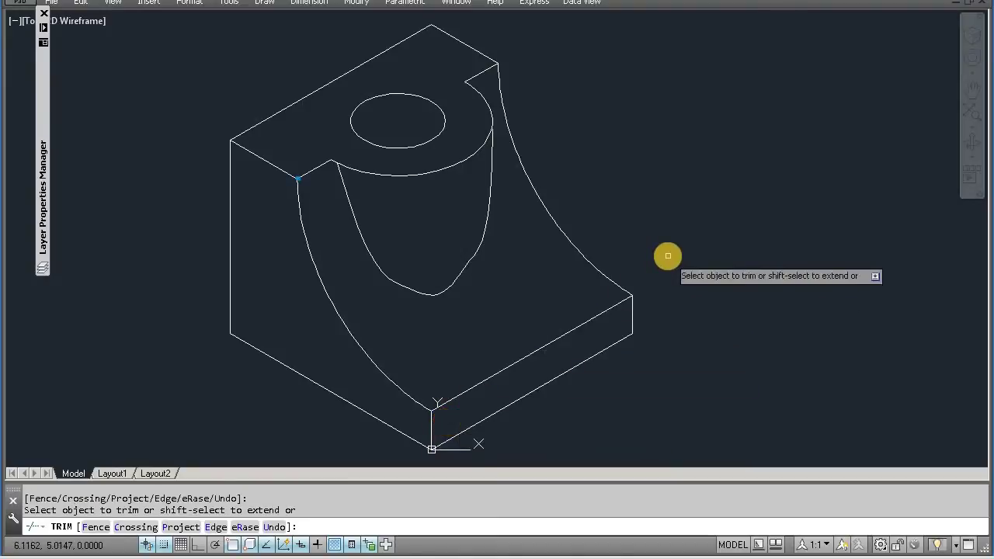